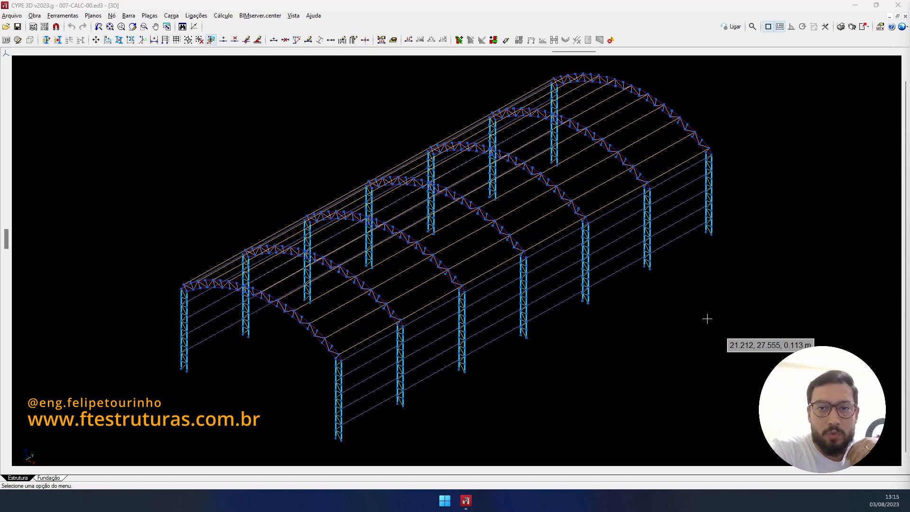
Step: Hide all layers except BANZO DO PILAR, accepting that the active layer is not visible
middle_click_drag(317, 272, 348, 282)
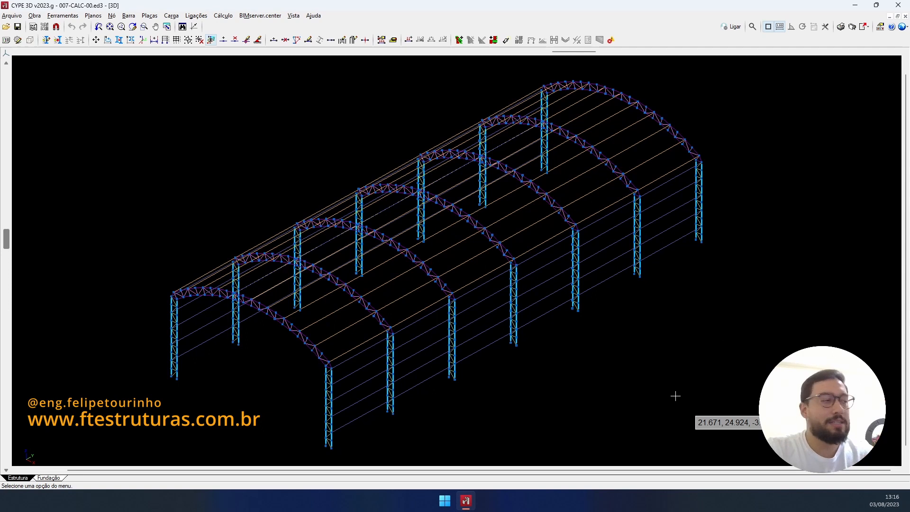
middle_click_drag(303, 149, 272, 137)
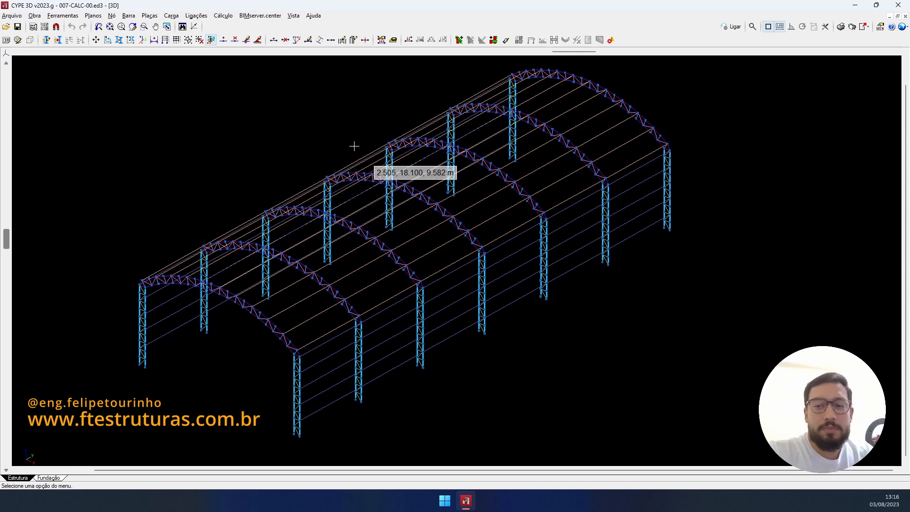
scroll(358, 146, "down", 2)
left_click(46, 40)
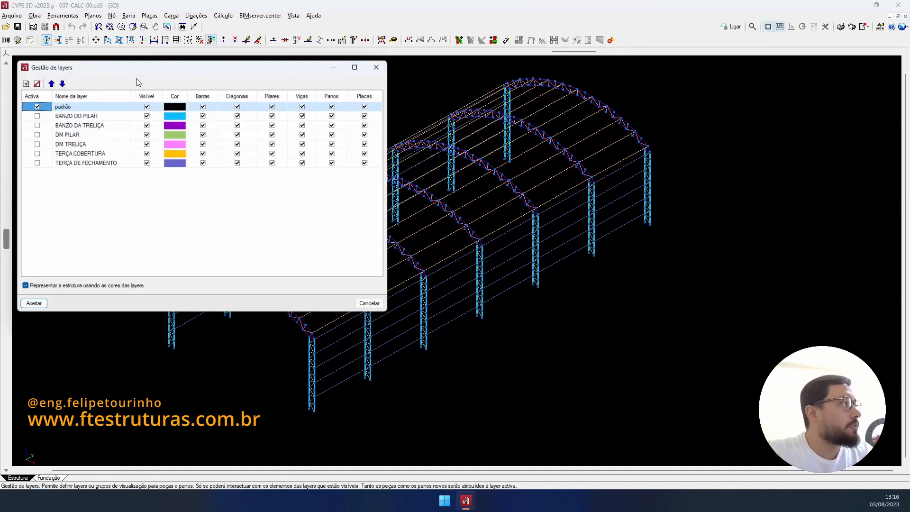
left_click(147, 96)
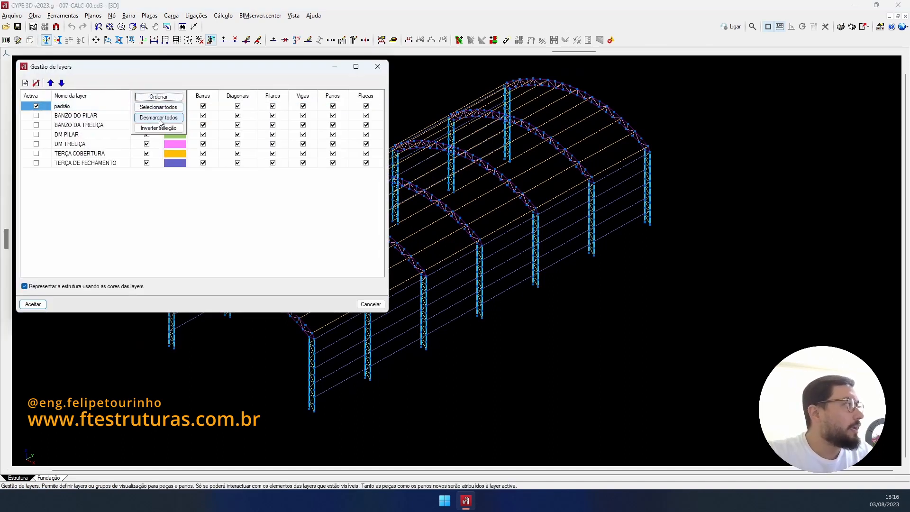
left_click(158, 118)
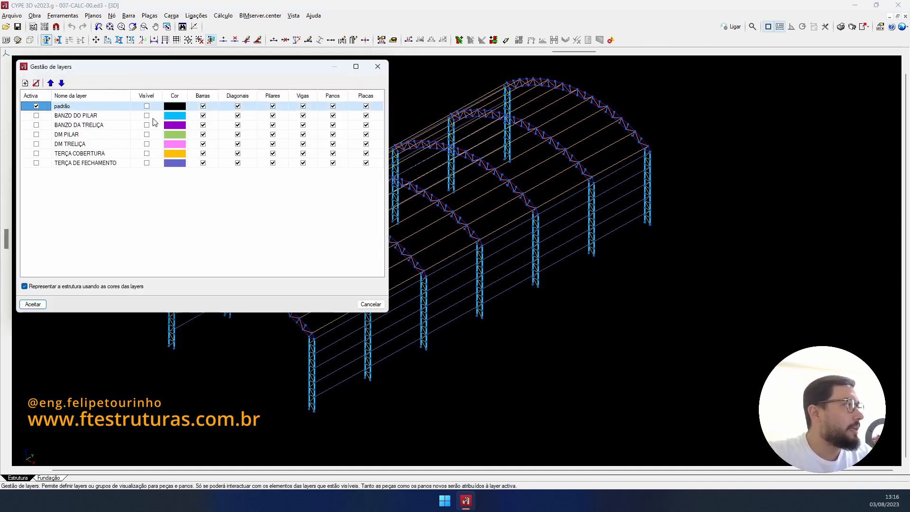
left_click(146, 115)
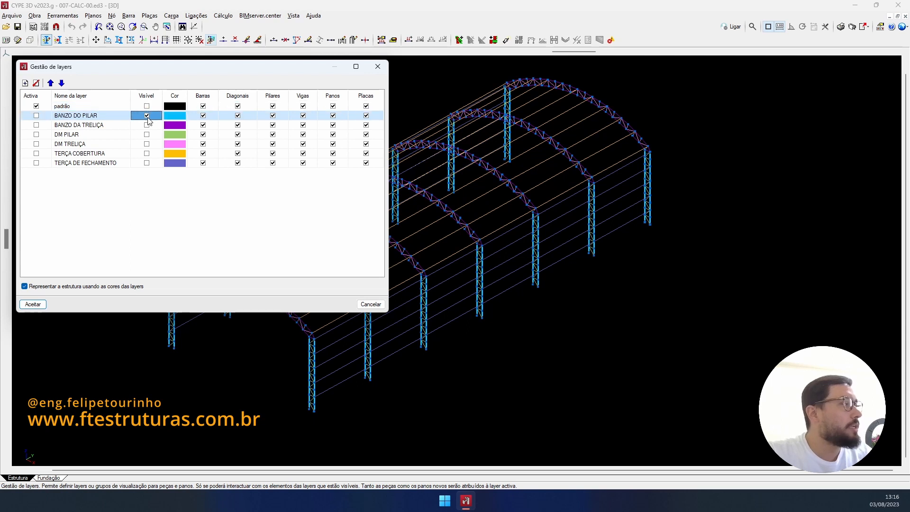
left_click(33, 304)
left_click(125, 211)
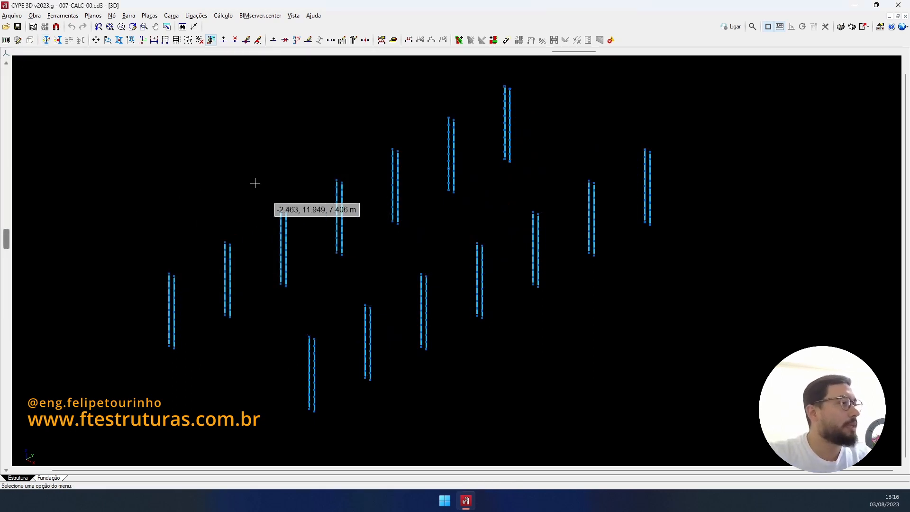
Step: Group all the column chord bars of the BANZO DO PILAR layer with the Agrupar command
left_click(127, 16)
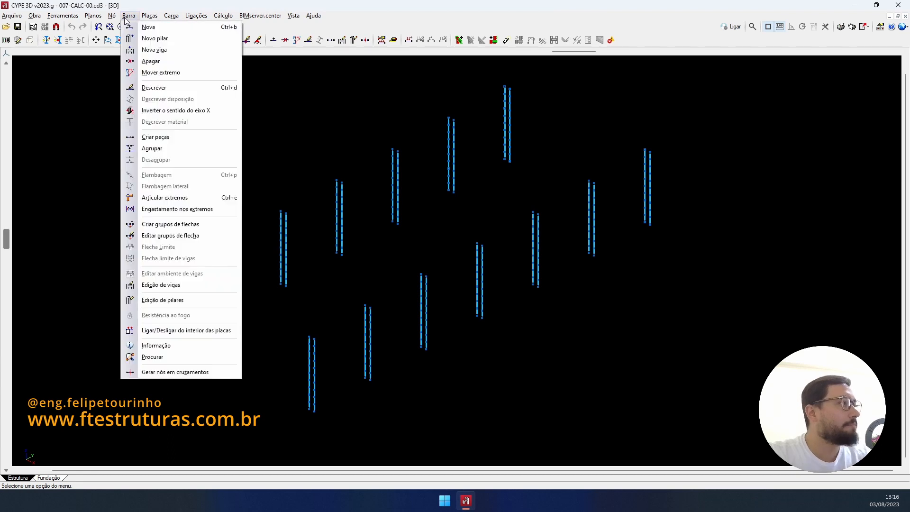
left_click(164, 149)
scroll(158, 107, "down", 4)
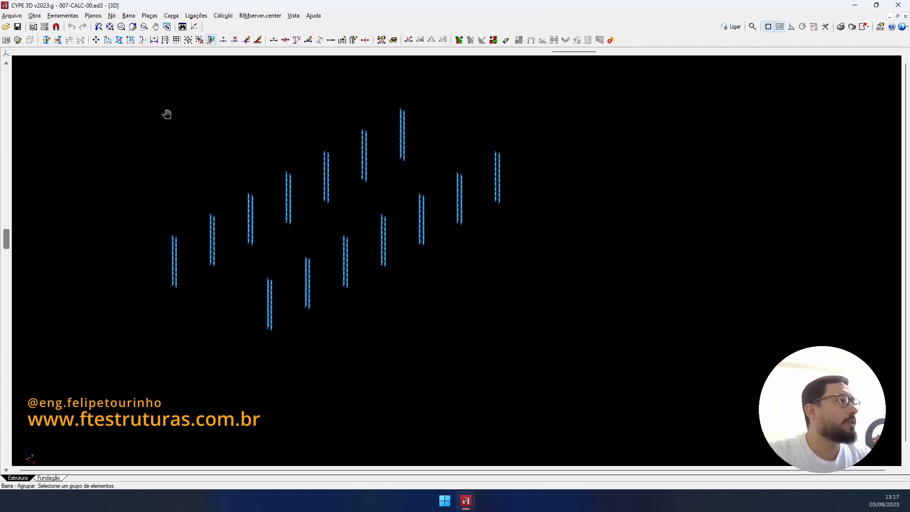
left_click_drag(157, 159, 623, 412)
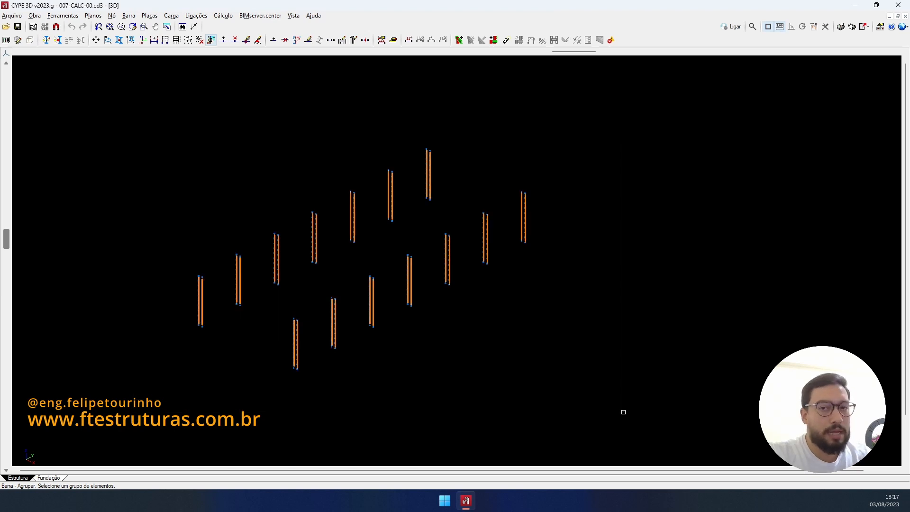
right_click(624, 412)
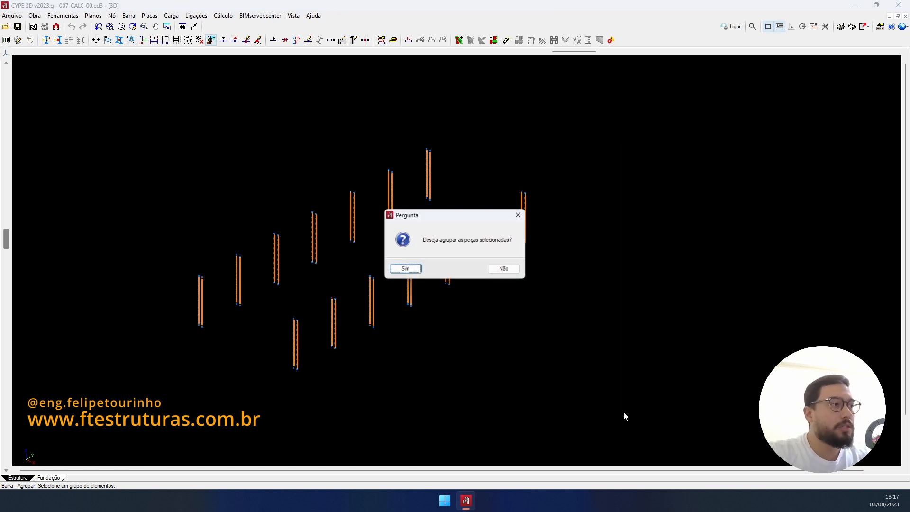
left_click(397, 271)
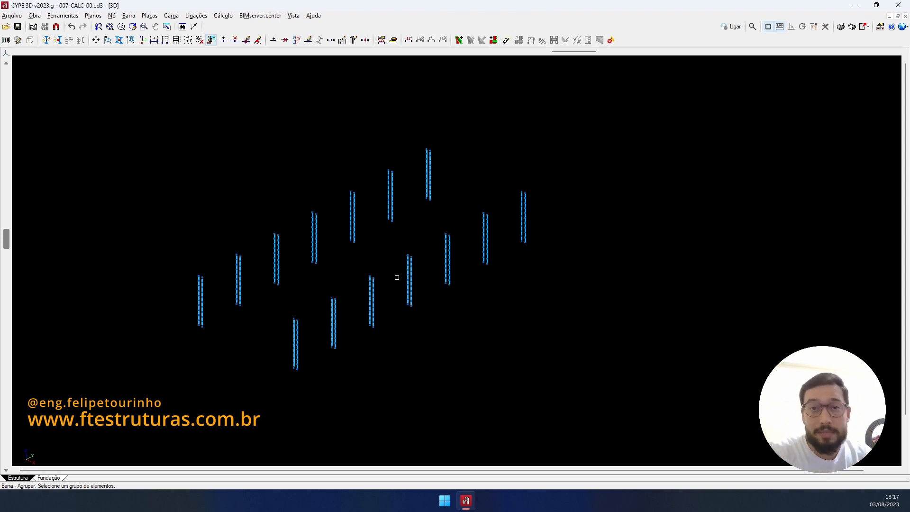
Step: Hide the BANZO DO PILAR layer and show only BANZO DA TRELIÇA, keeping the active layer hidden
left_click(49, 40)
left_click(146, 116)
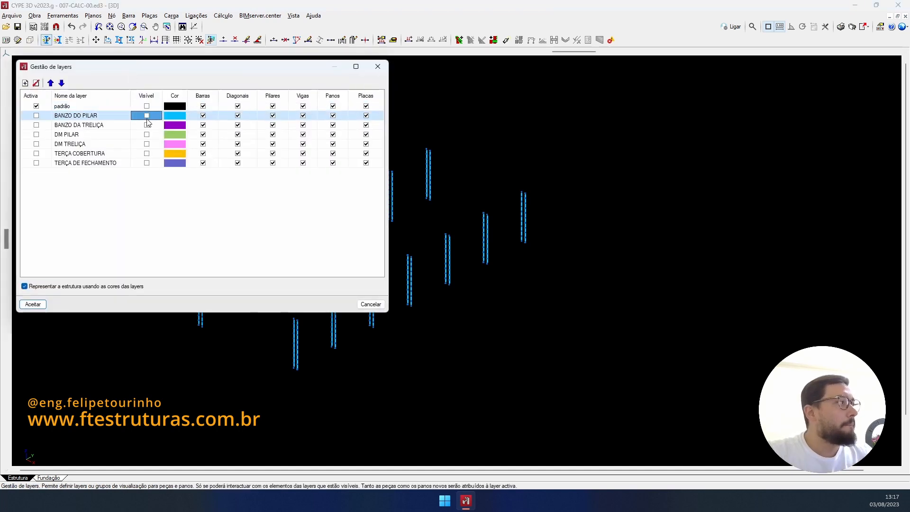
left_click(146, 125)
left_click(24, 306)
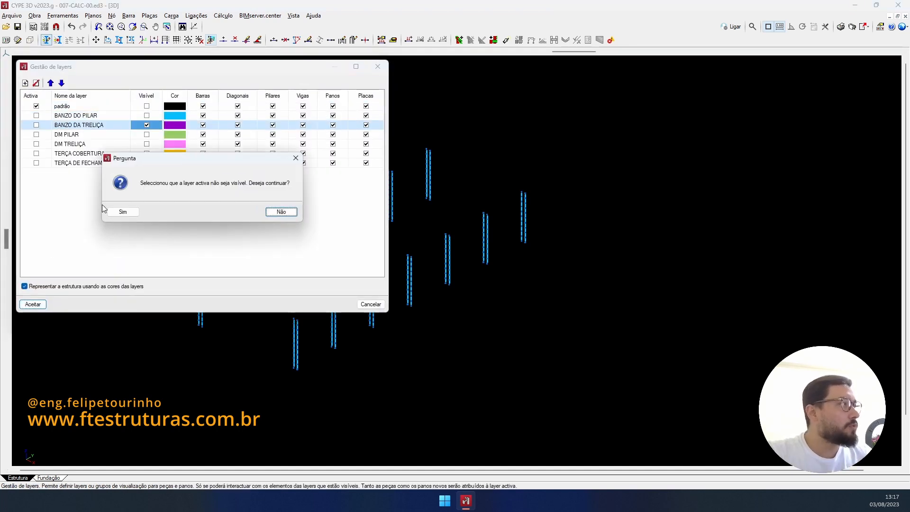
left_click(134, 209)
Step: Group all the arched truss chord bars of the BANZO DA TRELIÇA layer
left_click_drag(144, 132, 526, 335)
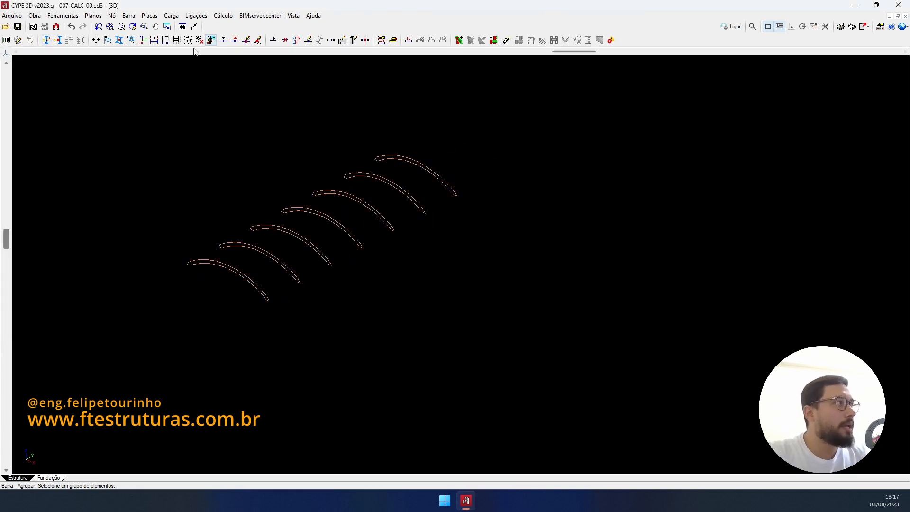
left_click(128, 15)
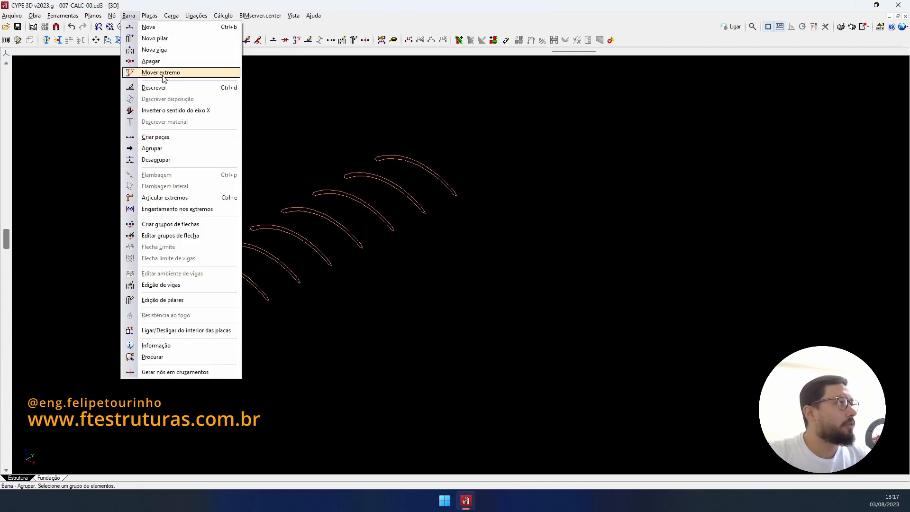
left_click(161, 72)
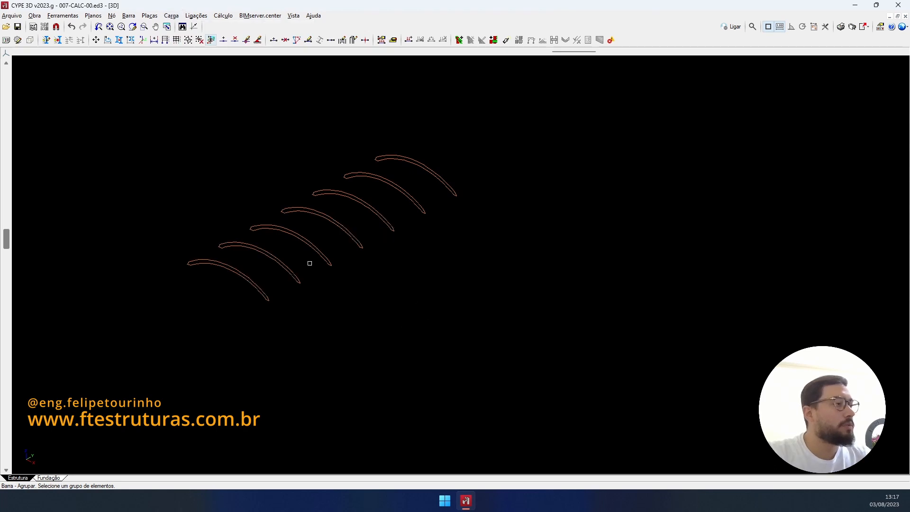
right_click(390, 306)
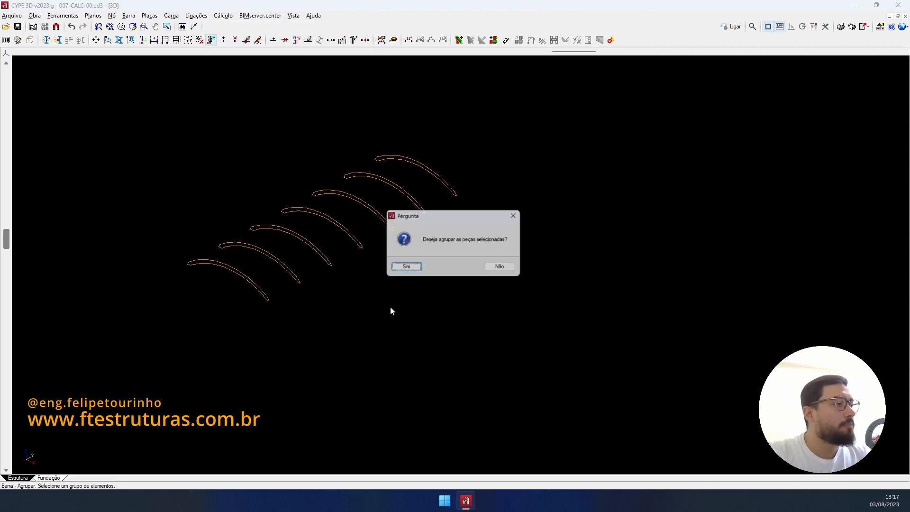
left_click(406, 269)
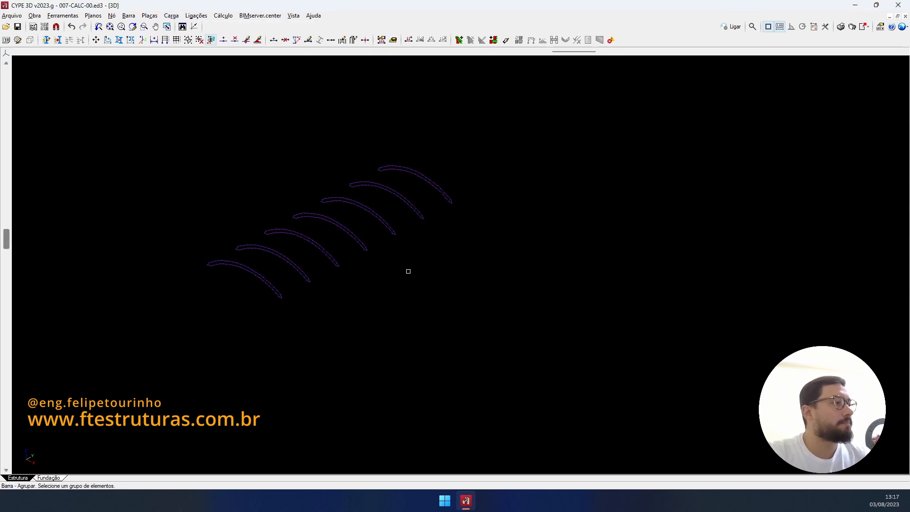
Step: Hide the BANZO DA TRELIÇA layer and show only DM PILAR, keeping the active layer hidden
left_click(49, 41)
left_click(147, 125)
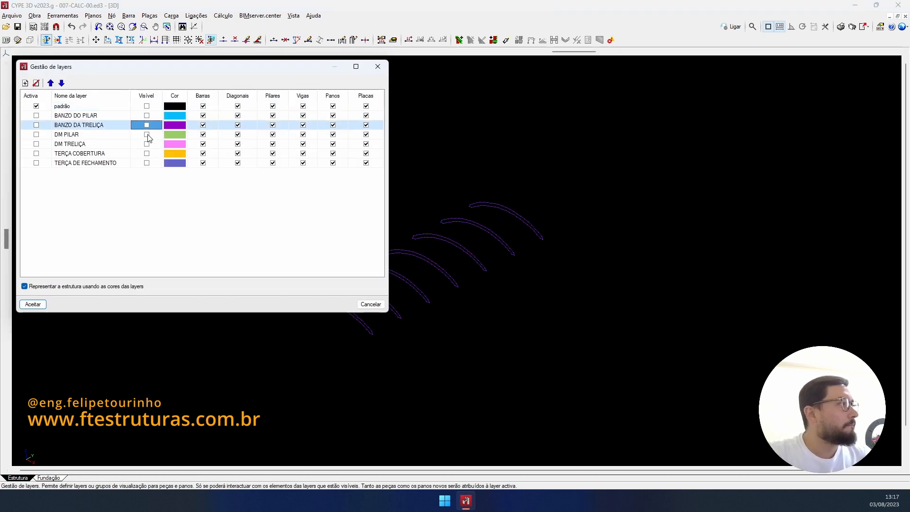
left_click(147, 134)
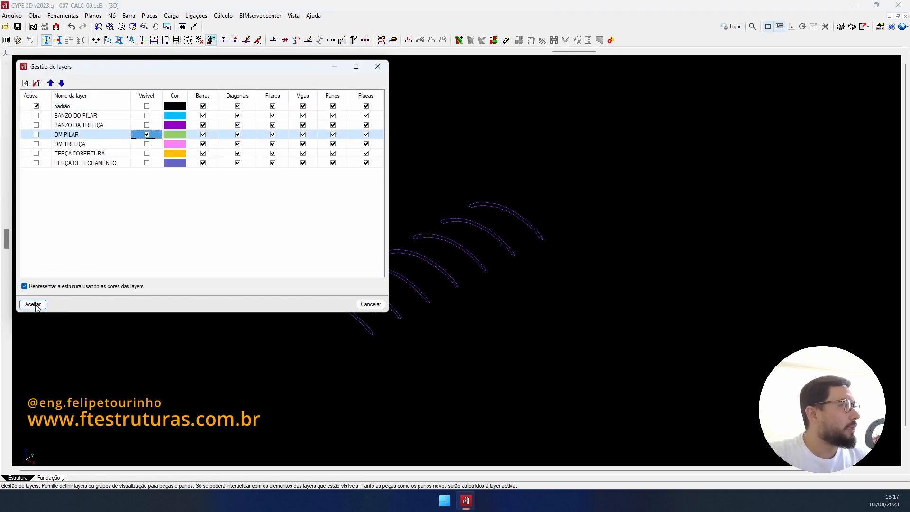
key("Return")
left_click(123, 212)
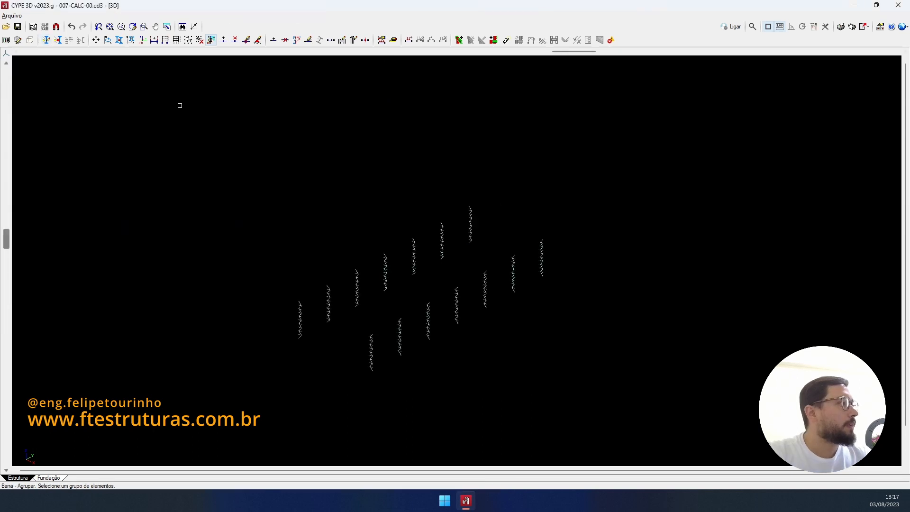
Step: Group all the column lacing bars of the DM PILAR layer
left_click(179, 103)
left_click(635, 391)
left_click(404, 269)
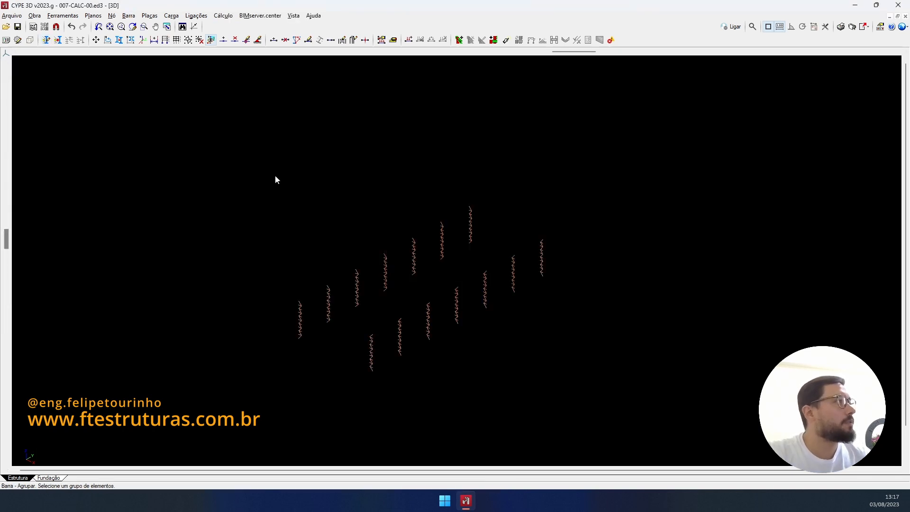
left_click(129, 15)
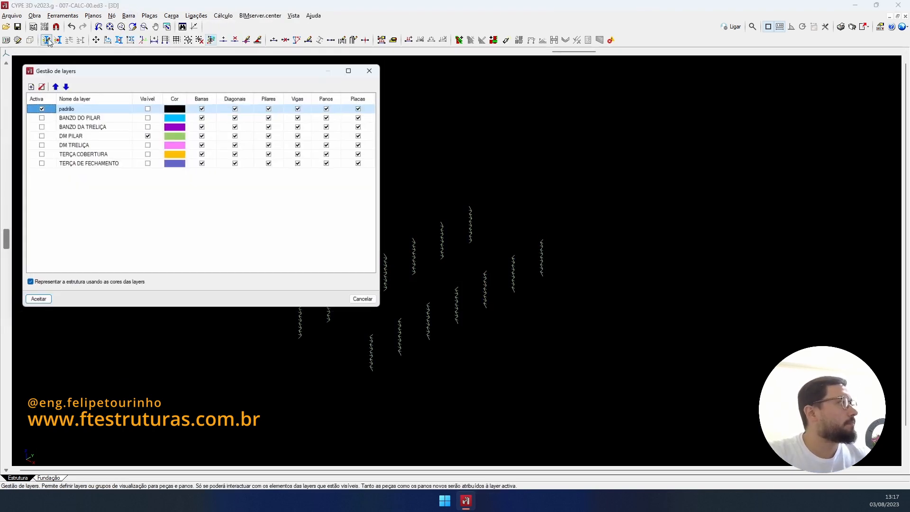
Step: Hide the DM PILAR layer and show only DM TRELIÇA, keeping the active layer hidden
left_click(46, 40)
left_click(146, 134)
left_click(147, 144)
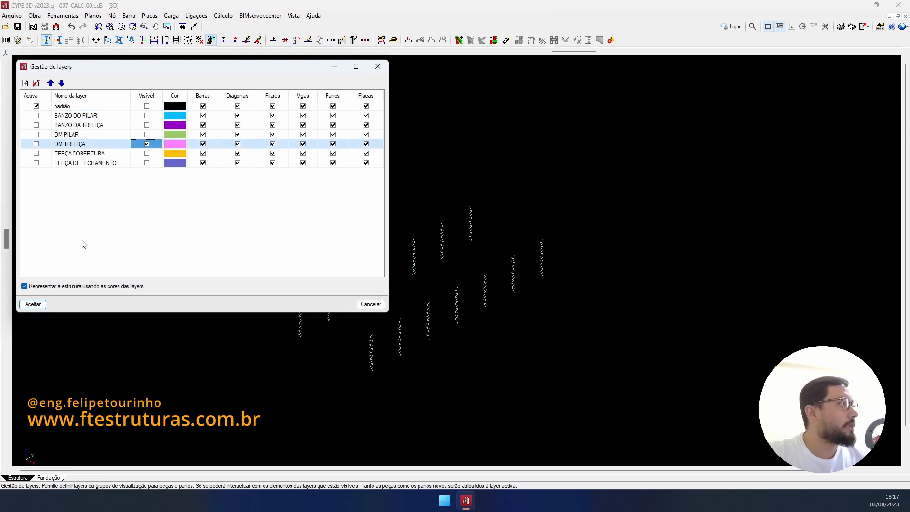
left_click(32, 304)
left_click(123, 212)
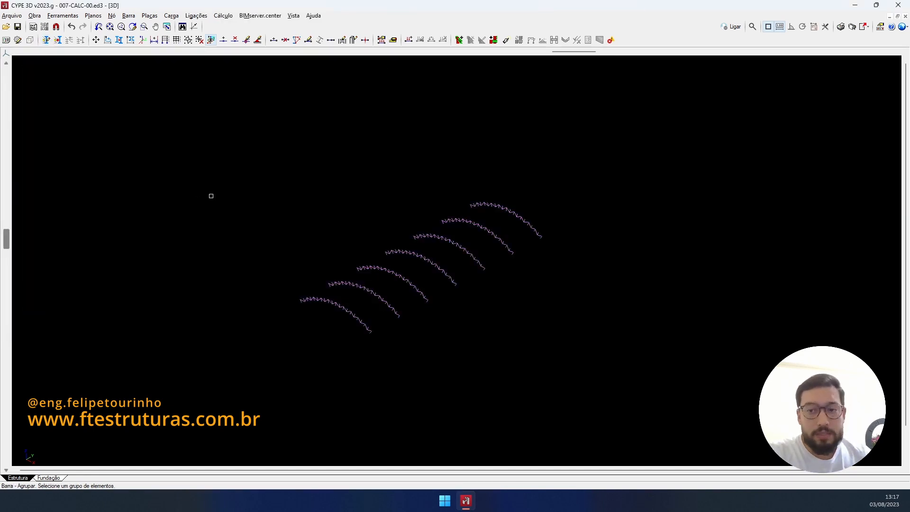
Step: Group all the truss web bars of the DM TRELIÇA layer
left_click_drag(228, 148, 666, 381)
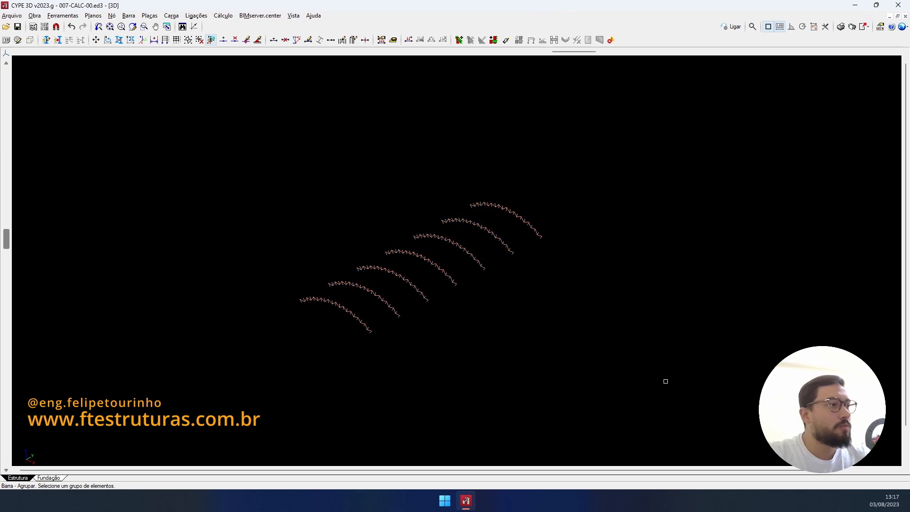
right_click(666, 382)
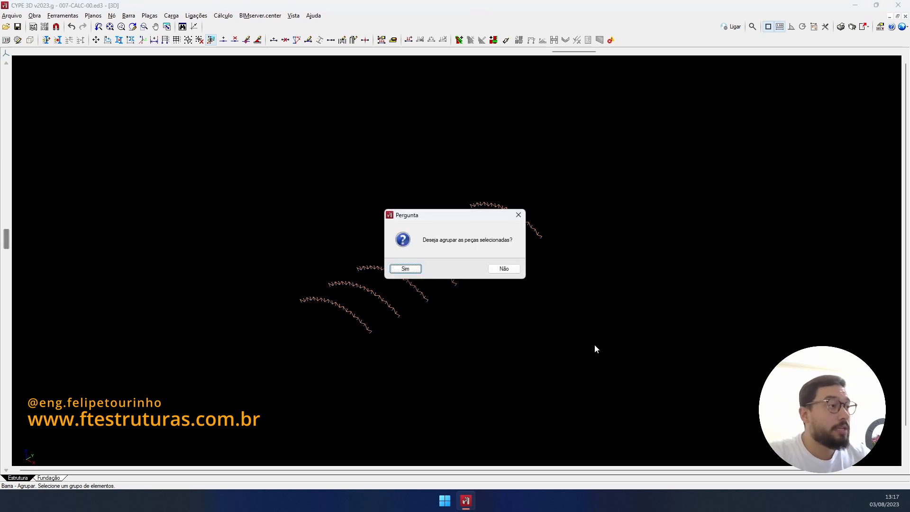
left_click(408, 268)
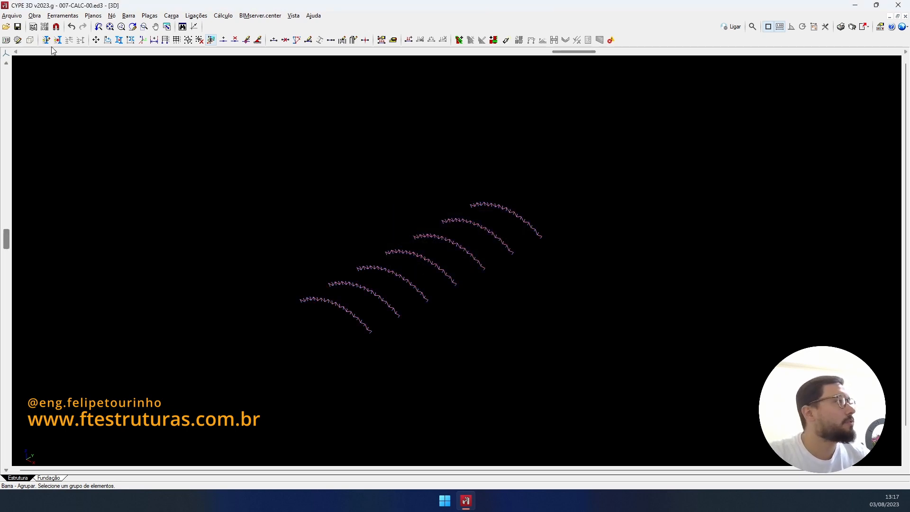
Step: Hide the DM TRELIÇA layer and show only TERÇA COBERTURA, keeping the active layer hidden
left_click(46, 40)
left_click(152, 147)
left_click(152, 153)
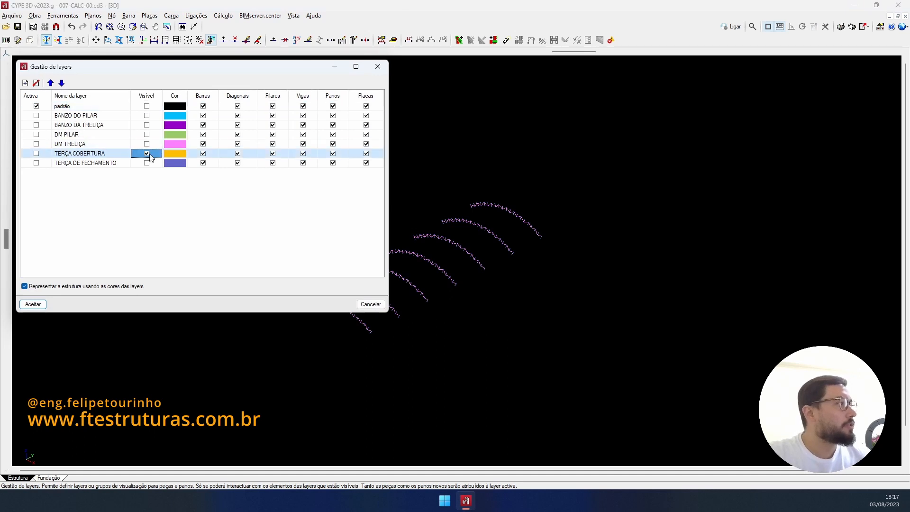
left_click(33, 304)
left_click(122, 212)
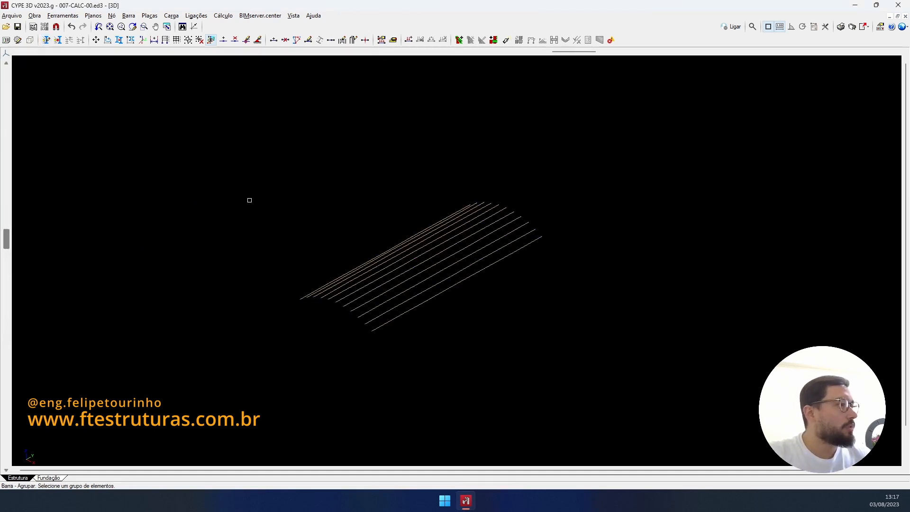
Step: Group all the roof purlins of the TERÇA COBERTURA layer
left_click_drag(235, 158, 605, 376)
right_click(583, 370)
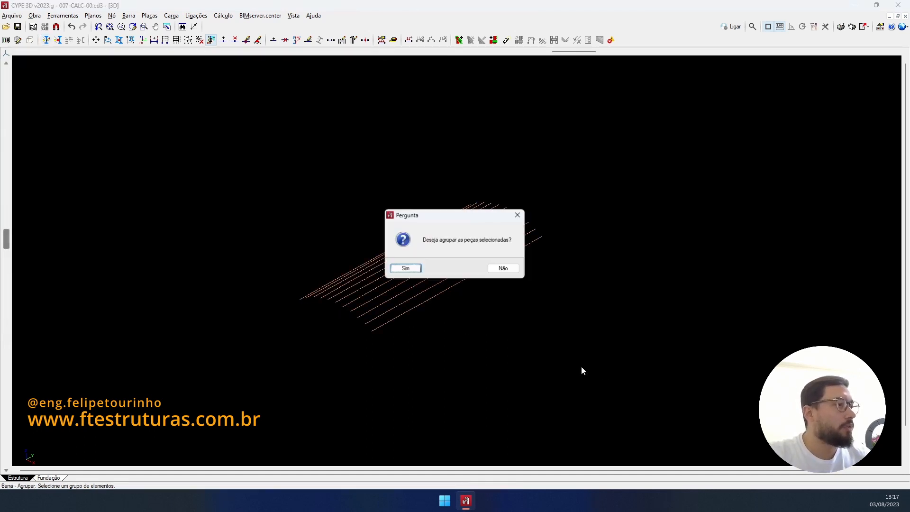
left_click(405, 268)
Step: Hide the TERÇA COBERTURA layer and show only TERÇA DE FECHAMENTO, keeping the active layer hidden
left_click(73, 18)
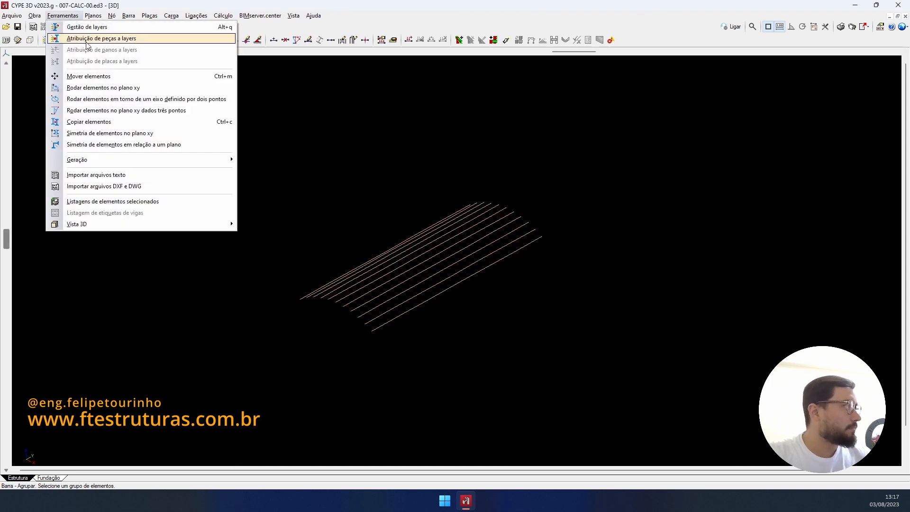
left_click(109, 38)
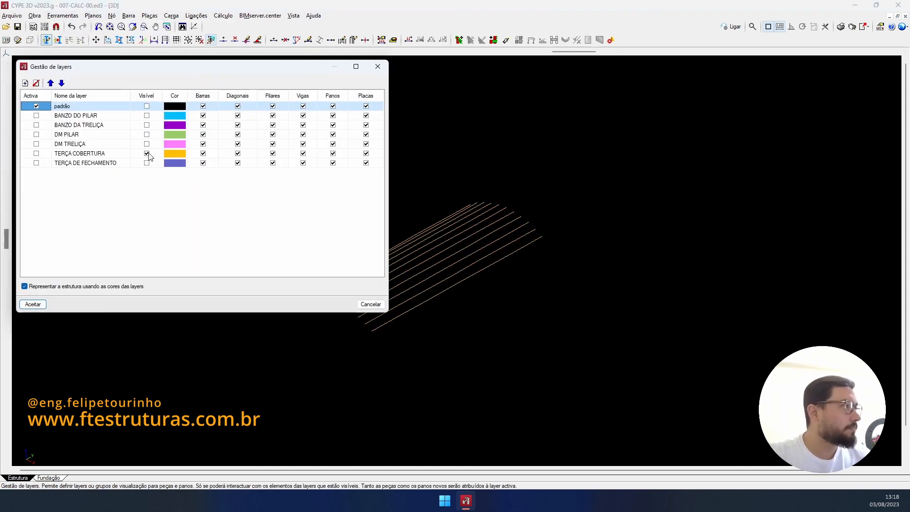
left_click(146, 154)
left_click(147, 162)
left_click(34, 302)
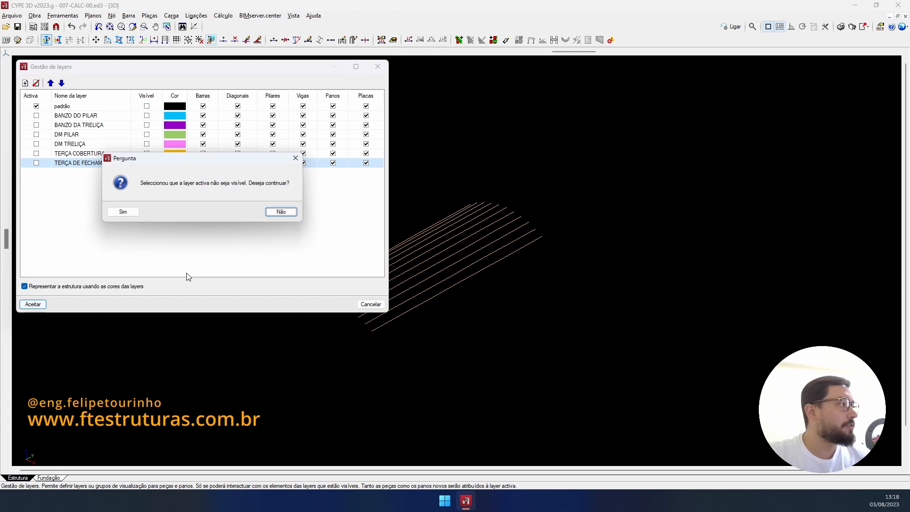
left_click(122, 212)
Step: Group all the wall purlins of the TERÇA DE FECHAMENTO layer
left_click(221, 161)
left_click(591, 386)
right_click(531, 337)
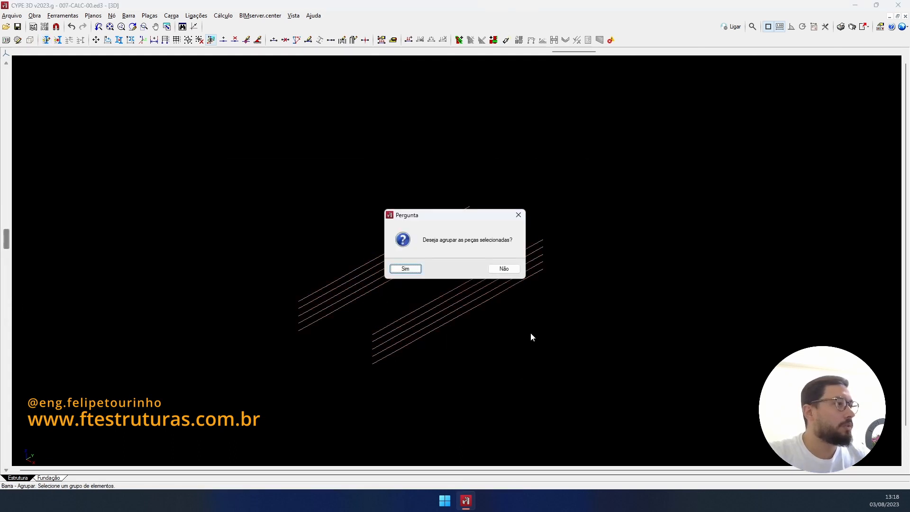
left_click(406, 268)
Step: Make all the layers visible again and start the Descrever command for bars
left_click(45, 40)
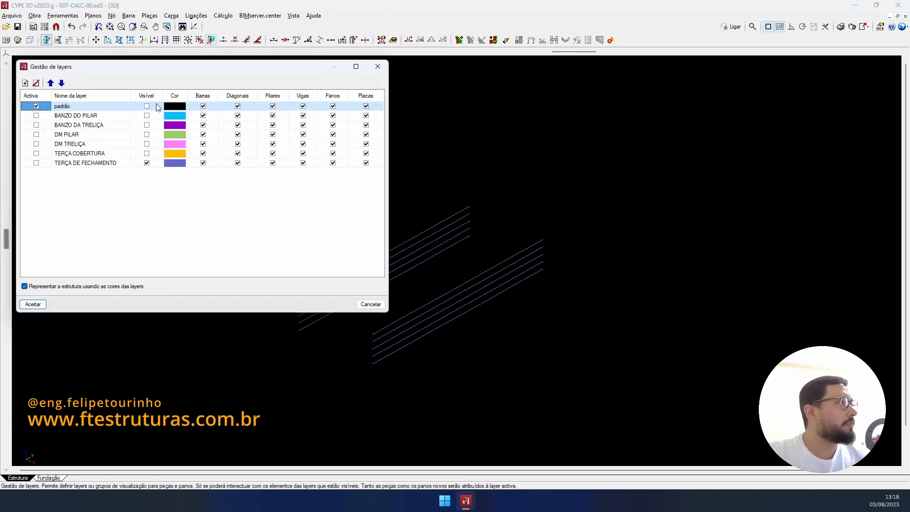
left_click(43, 303)
scroll(553, 322, "up", 5)
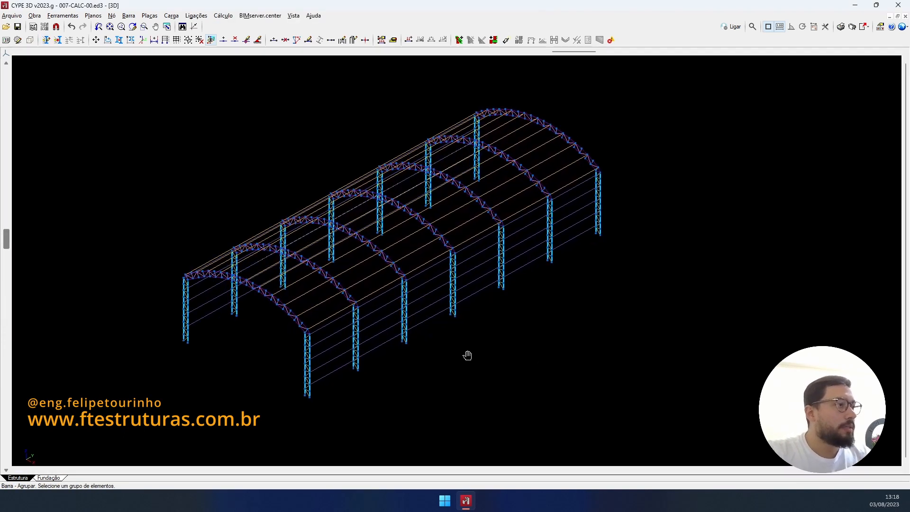
middle_click_drag(468, 356, 498, 346)
left_click(128, 16)
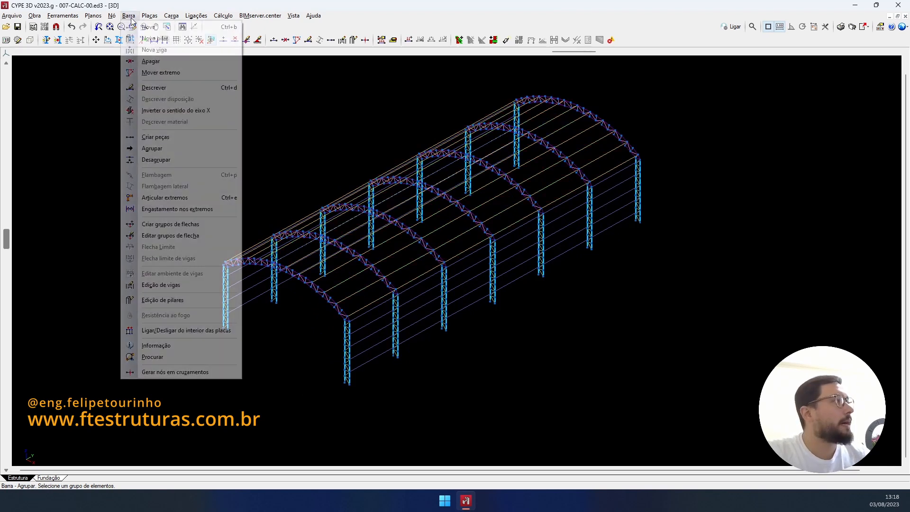
left_click(171, 89)
scroll(445, 400, "up", 4)
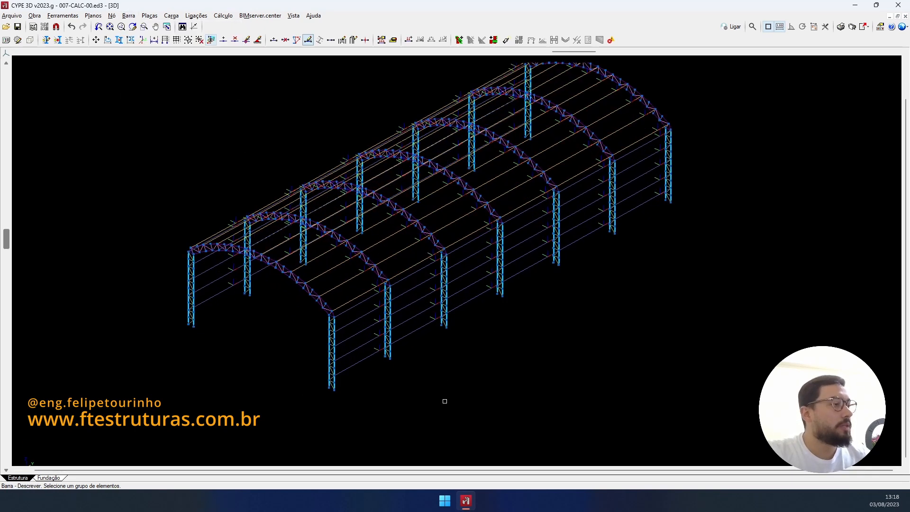
left_click(366, 280)
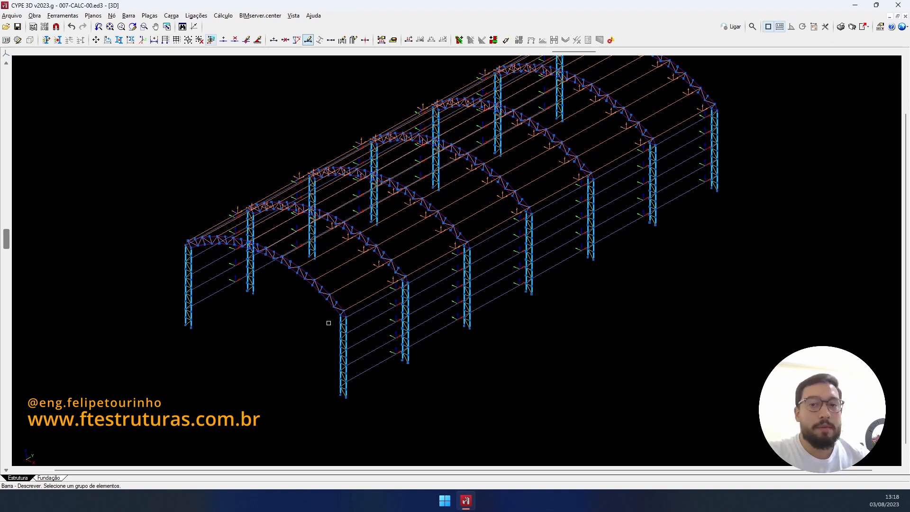
middle_click_drag(360, 303, 361, 346)
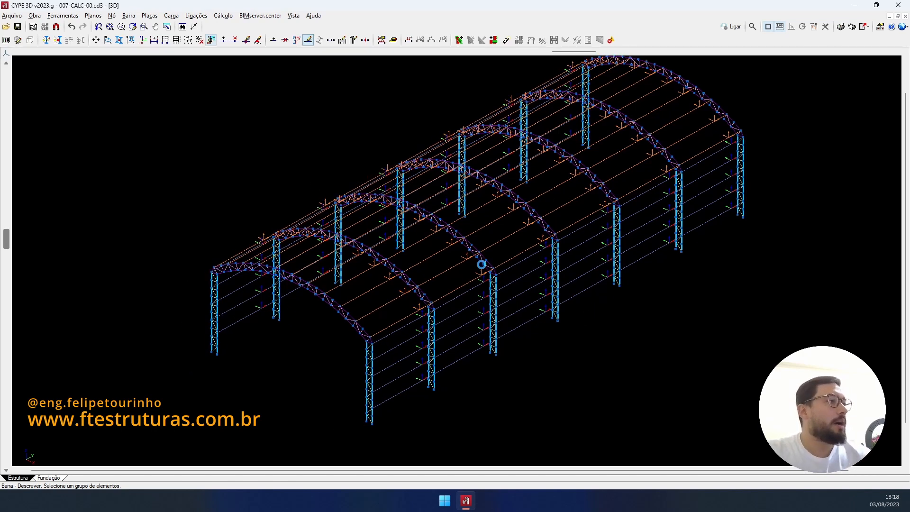
left_click(554, 324)
left_click(730, 447)
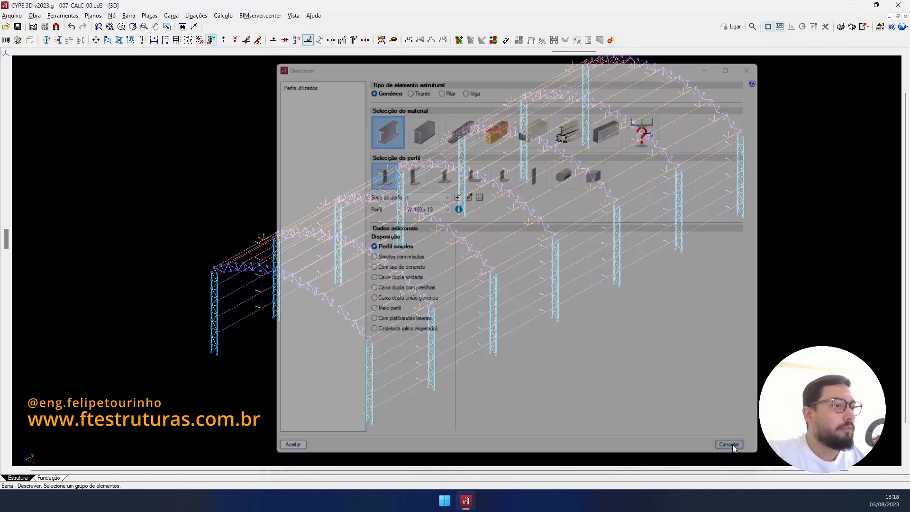
Step: Describe the truss chords as cold-formed steel, simple folded U section, profile U150X50X2.66 with the simple arrangement
scroll(322, 361, "up", 4)
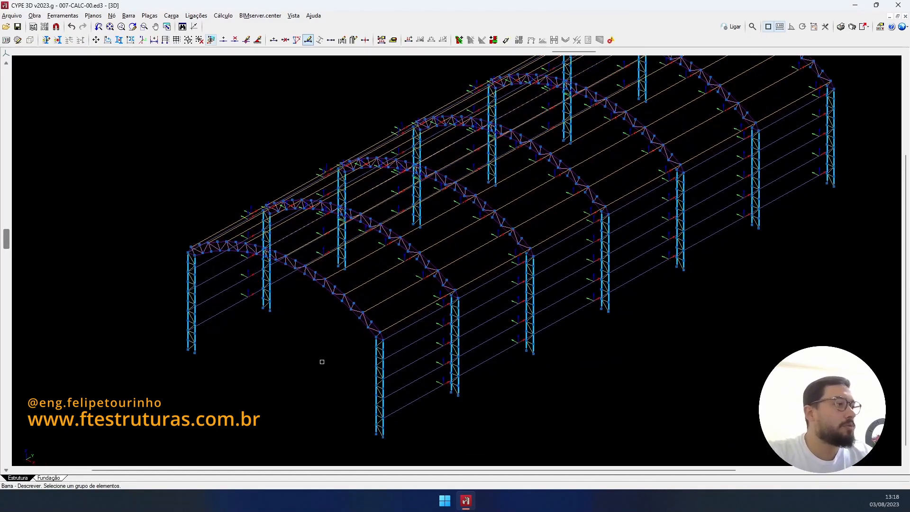
scroll(350, 310, "up", 3)
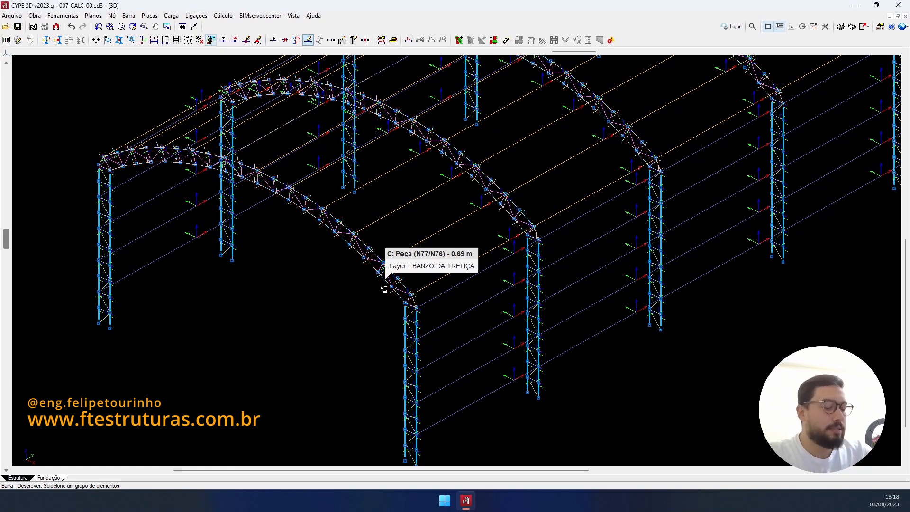
left_click(384, 287)
right_click(384, 284)
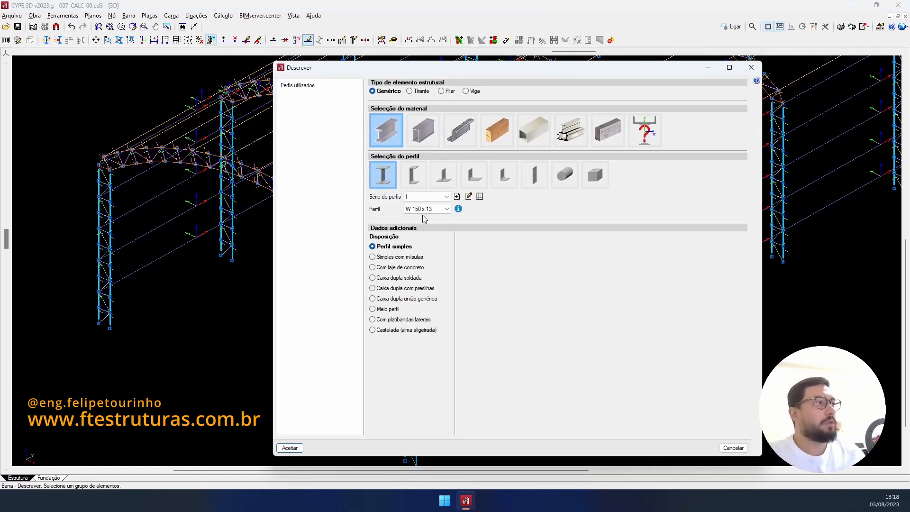
left_click(465, 143)
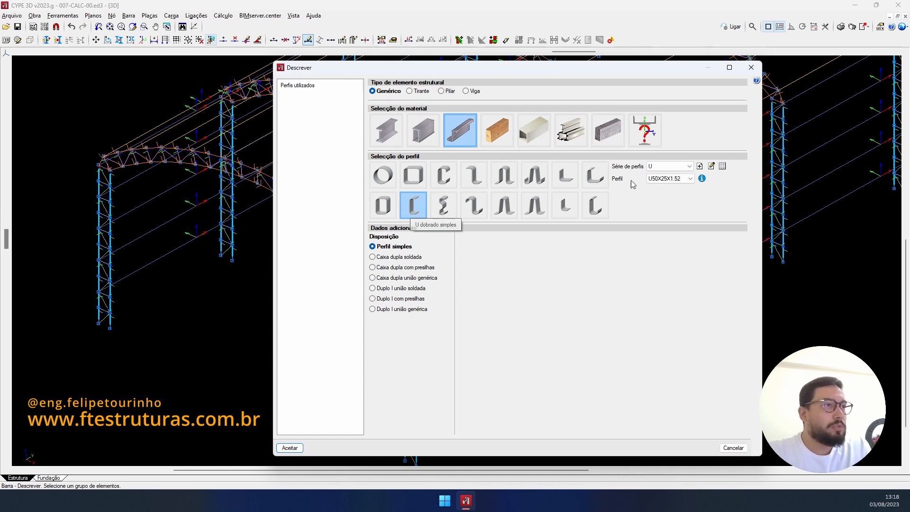
left_click(670, 179)
left_click_drag(691, 209, 692, 293)
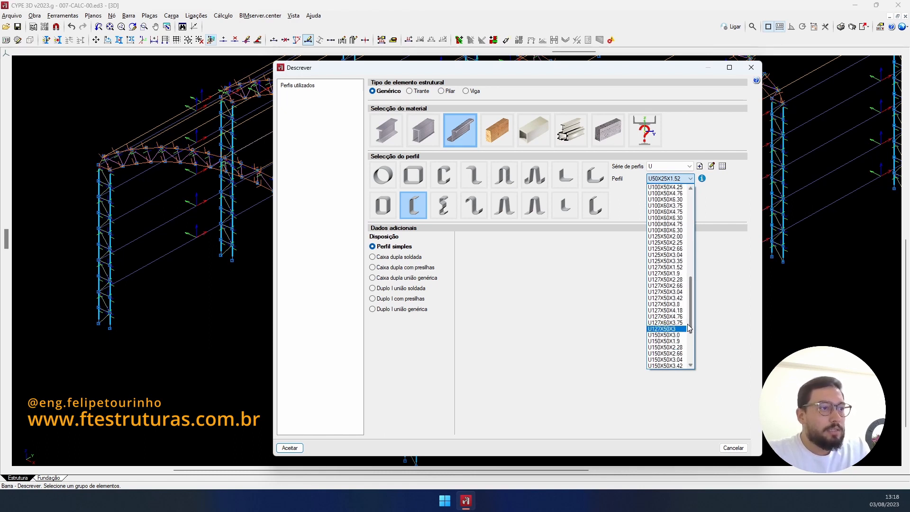
left_click(677, 354)
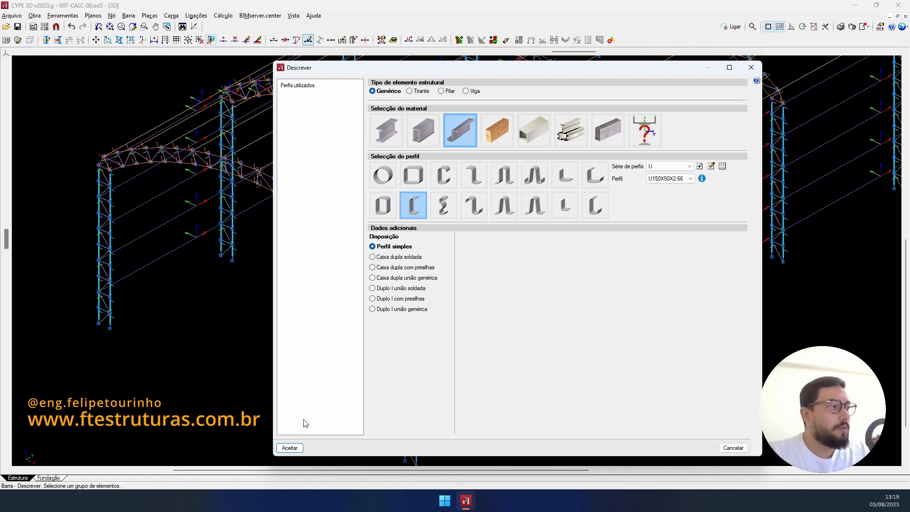
left_click(290, 448)
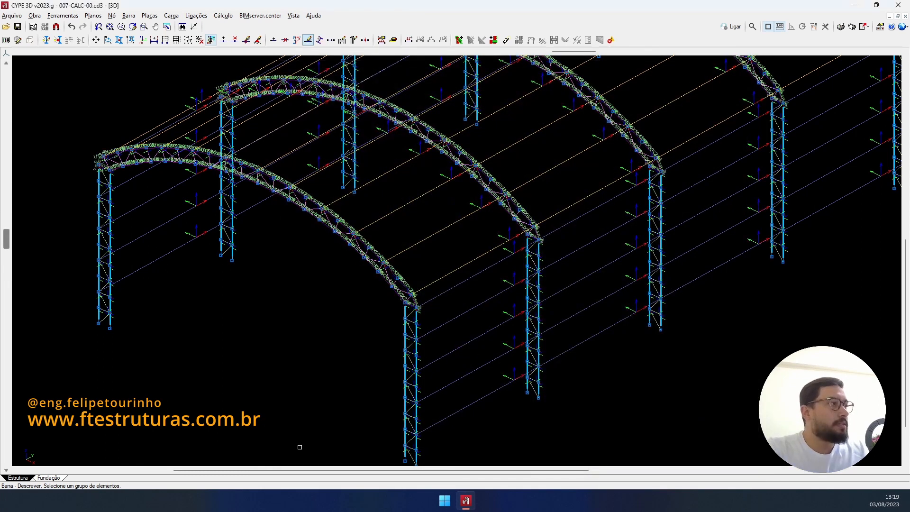
Step: Describe the column chords with the same U150X50X2.66 profile
scroll(362, 311, "up", 3)
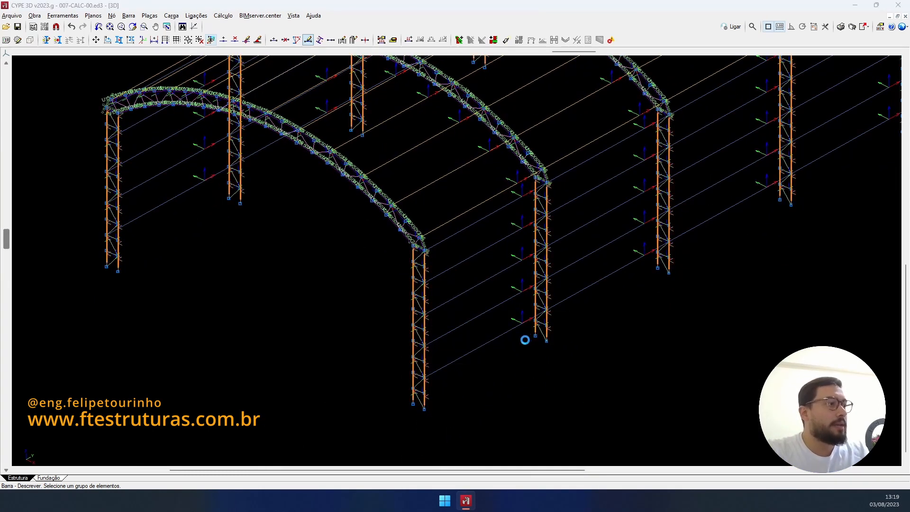
left_click(535, 334)
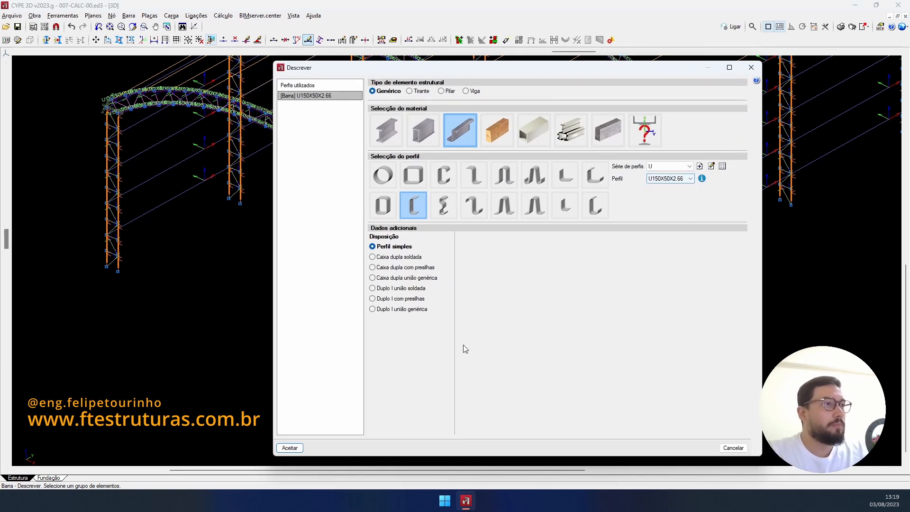
left_click(288, 448)
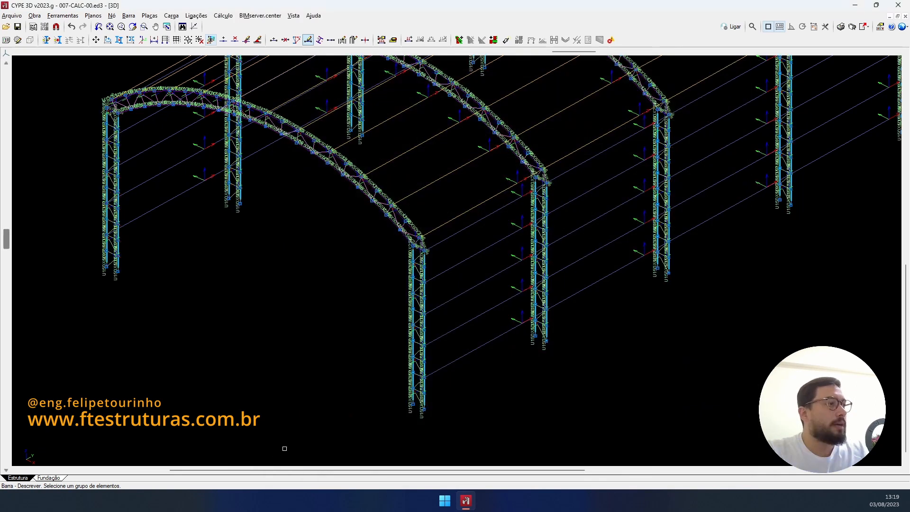
Step: Begin describing the truss web bars as rolled steel with an equal angle section, dismissing the missing-reference warning
scroll(351, 180, "up", 2)
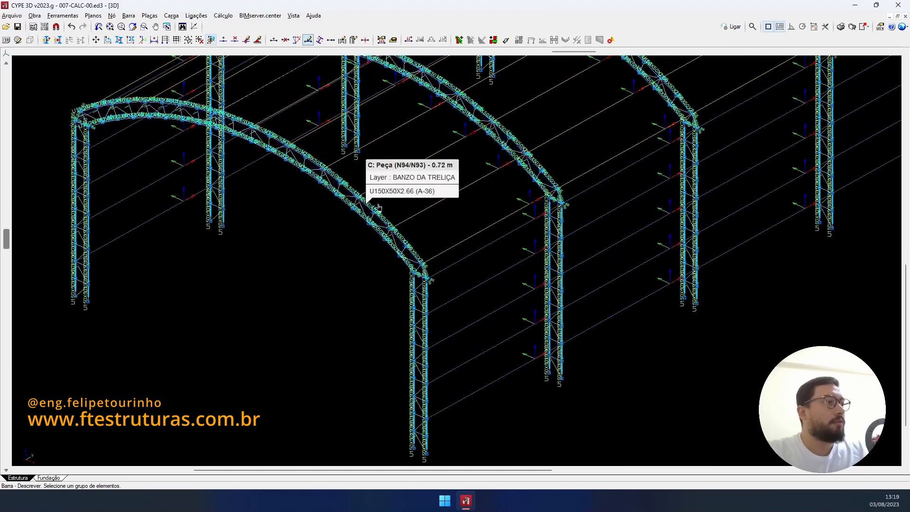
scroll(394, 353, "up", 5)
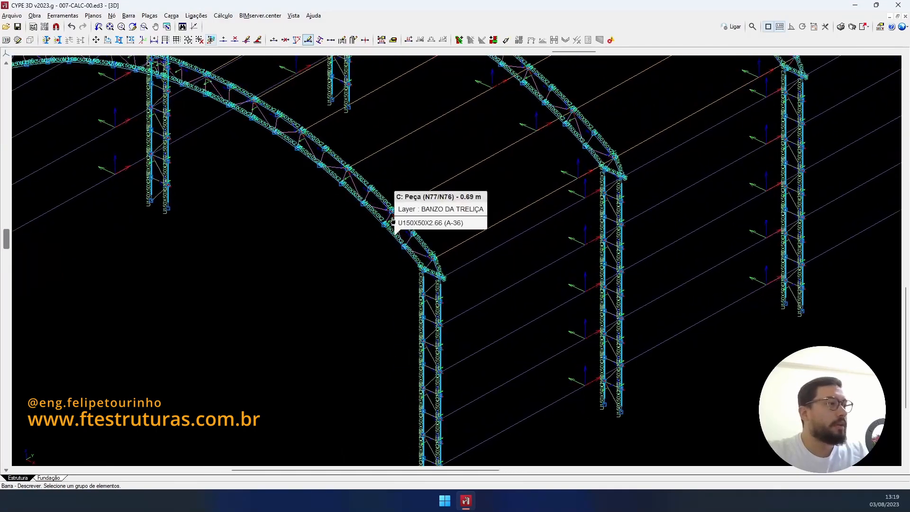
scroll(403, 235, "down", 5)
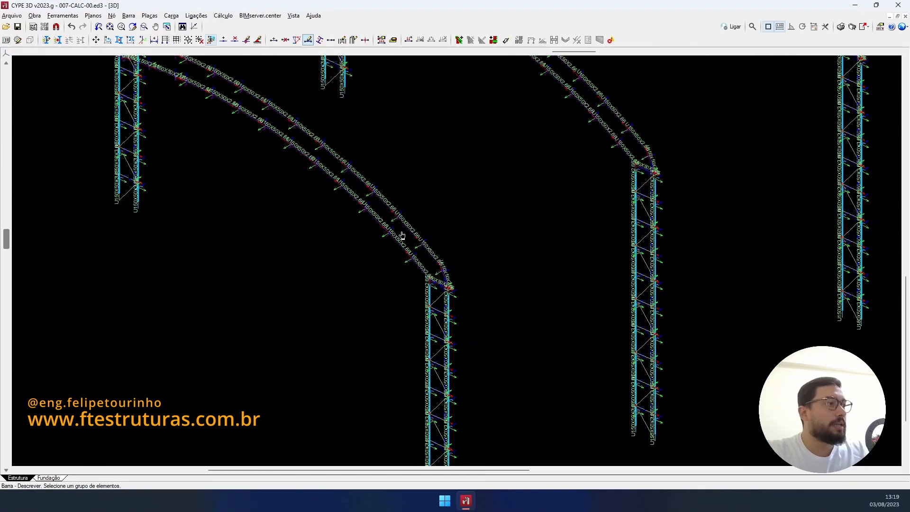
left_click(406, 234)
right_click(410, 235)
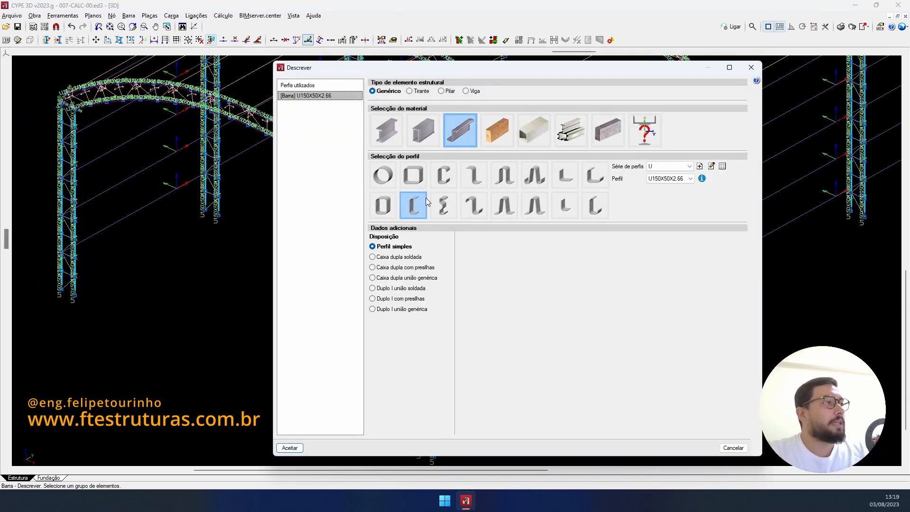
left_click(387, 130)
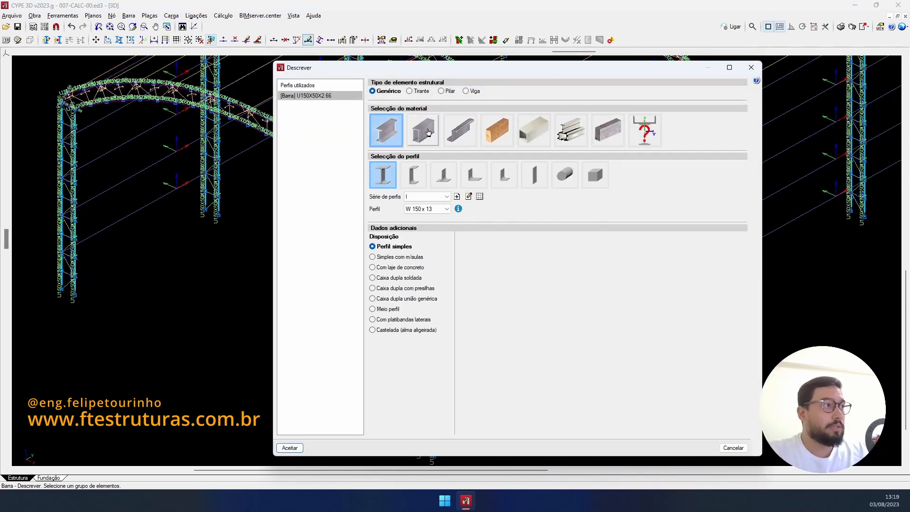
left_click(476, 177)
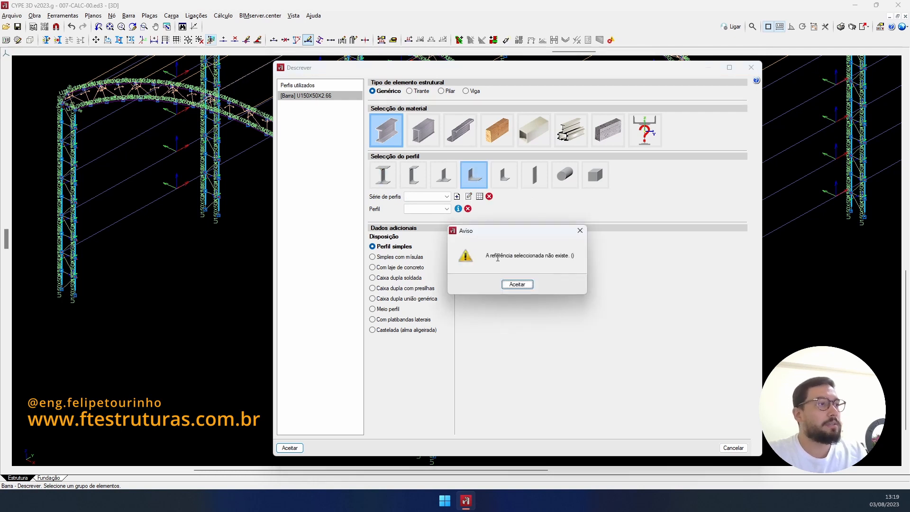
left_click(523, 287)
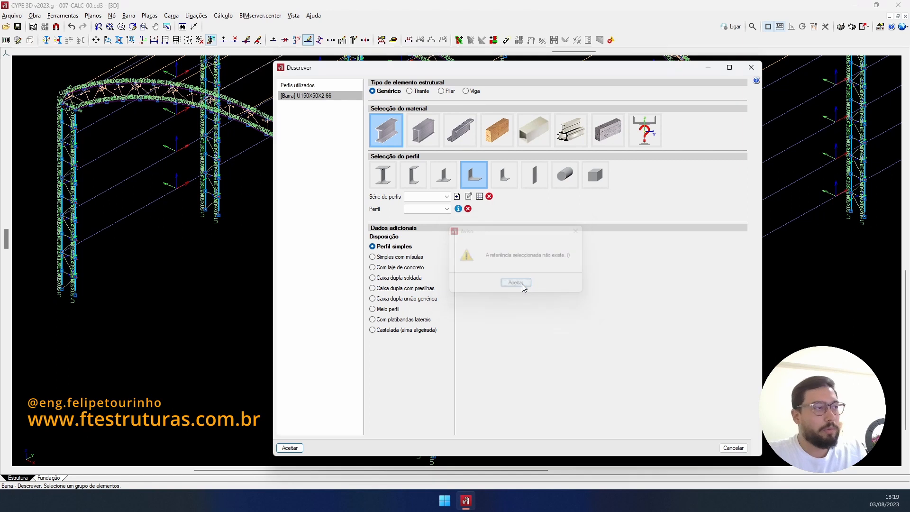
Step: Import the predefined Gerdau Cantoneira profile series for the angle section
left_click(479, 196)
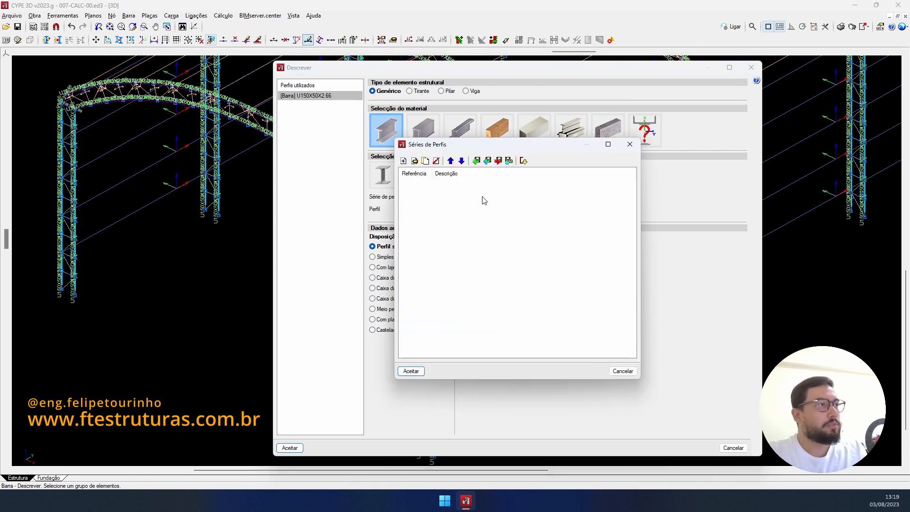
left_click(524, 162)
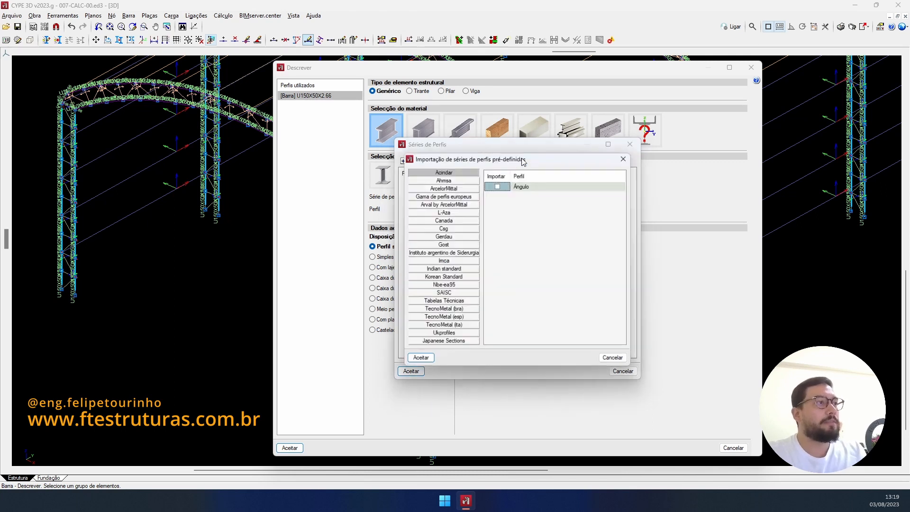
left_click(452, 237)
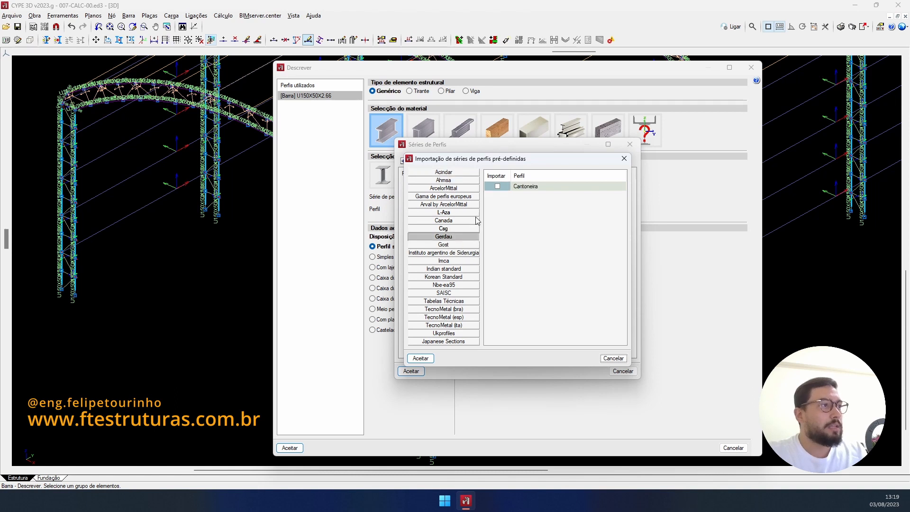
left_click(498, 187)
left_click(416, 359)
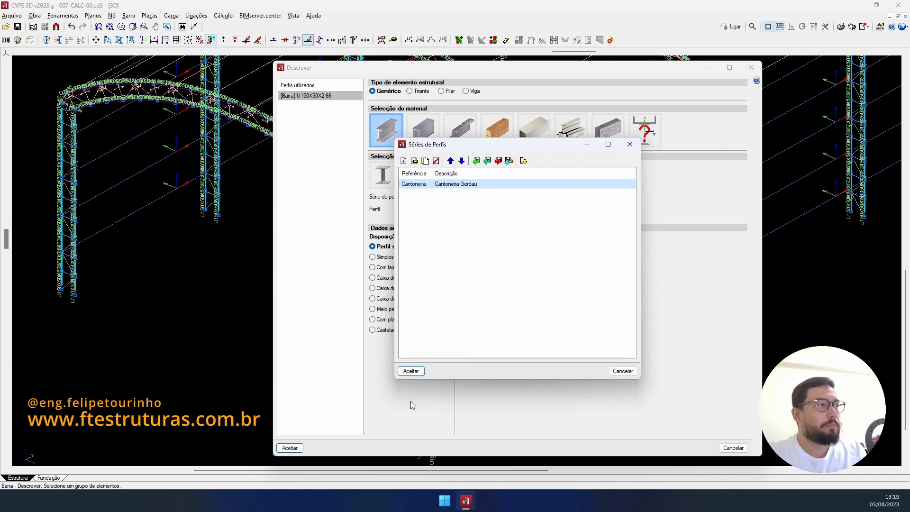
left_click(411, 371)
Step: Choose the L 1.1/4 x 1/8" profile from the Cantoneira series for the truss web bars
left_click(426, 209)
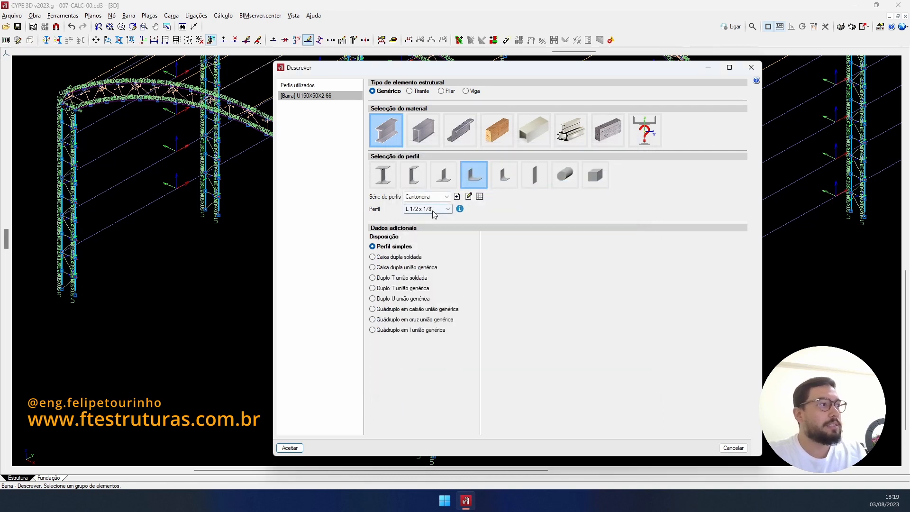
scroll(435, 261, "down", 2)
scroll(434, 261, "down", 4)
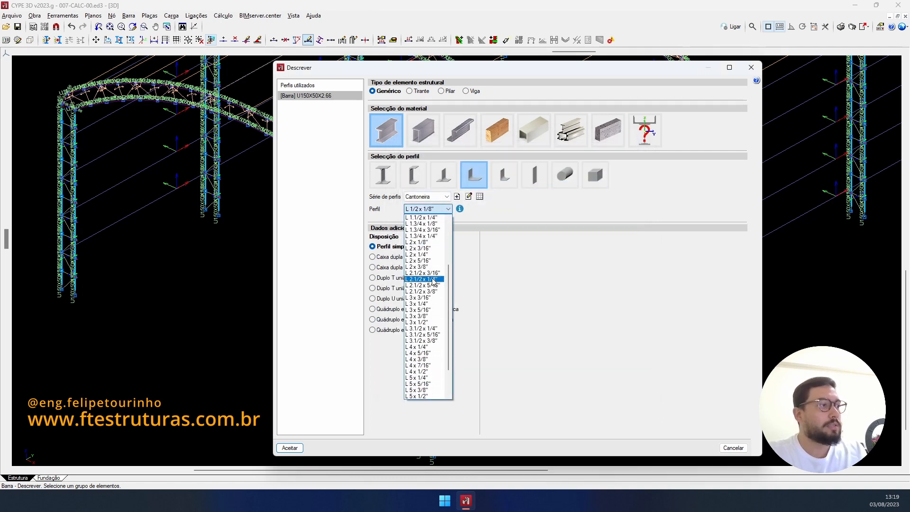
scroll(435, 283, "up", 6)
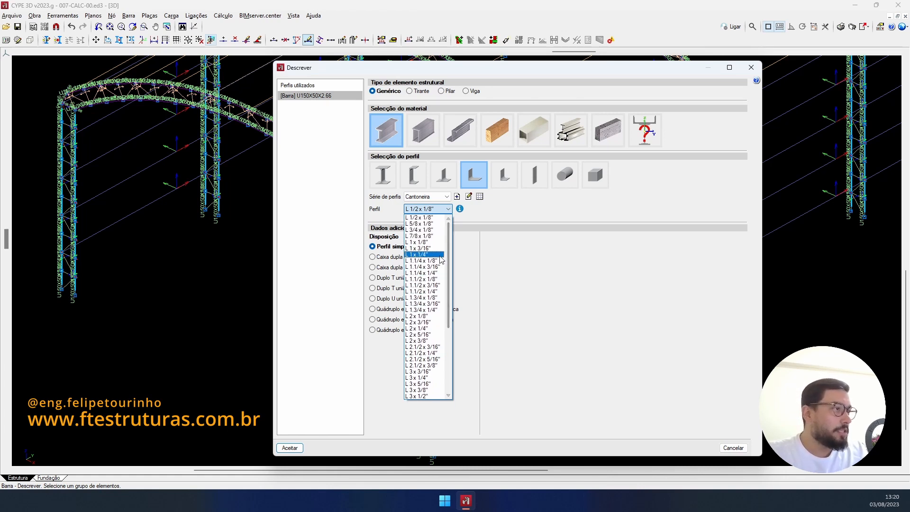
left_click(437, 261)
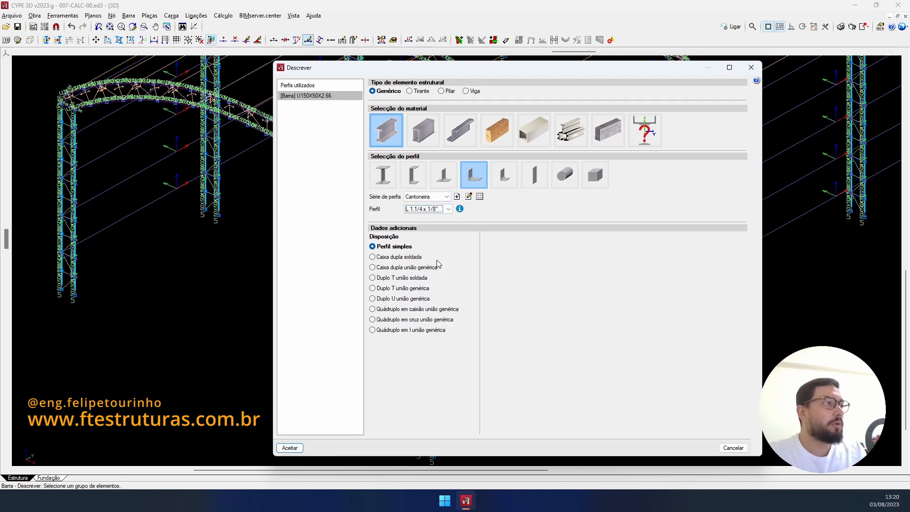
Step: Check the dimensions and section properties of the selected L 1.1/4 x 1/8" angle
left_click(459, 209)
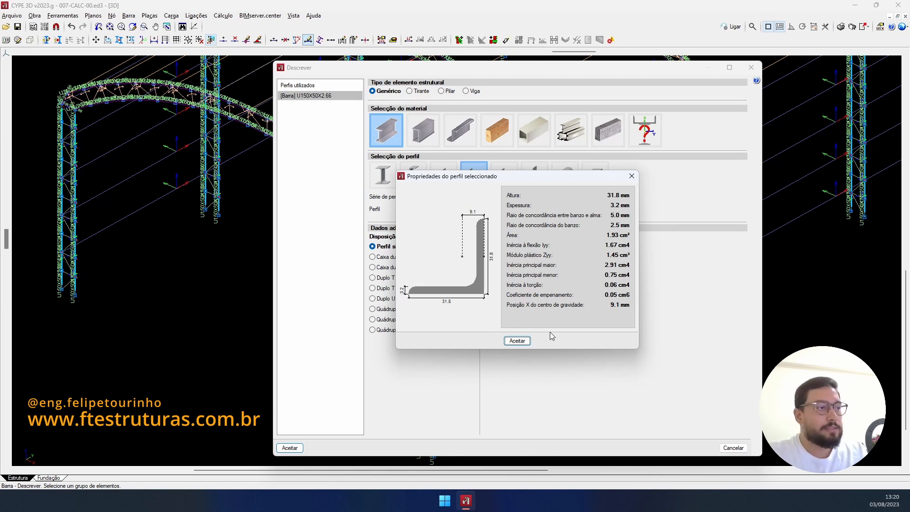
left_click(514, 341)
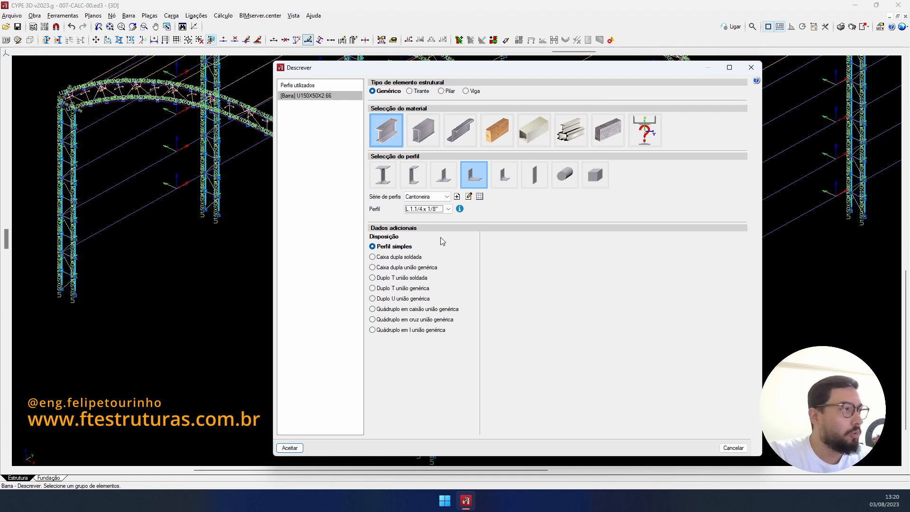
left_click(460, 209)
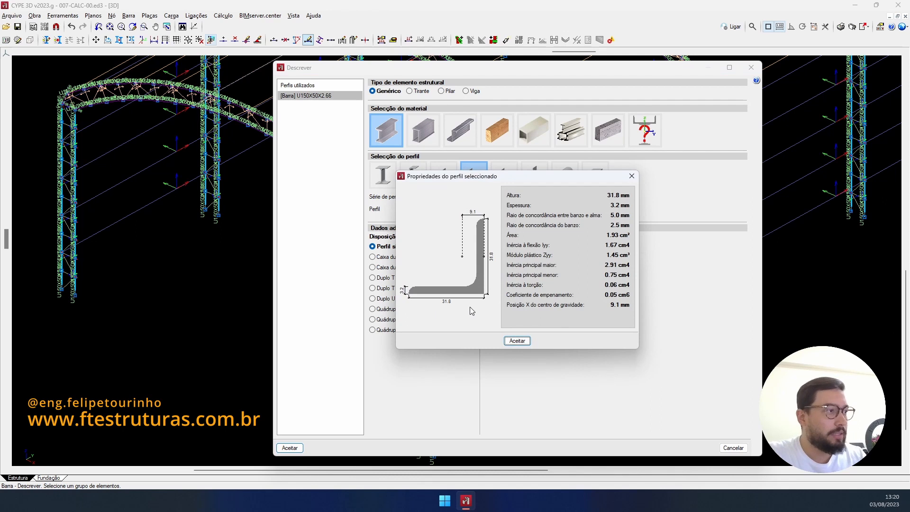
left_click(517, 342)
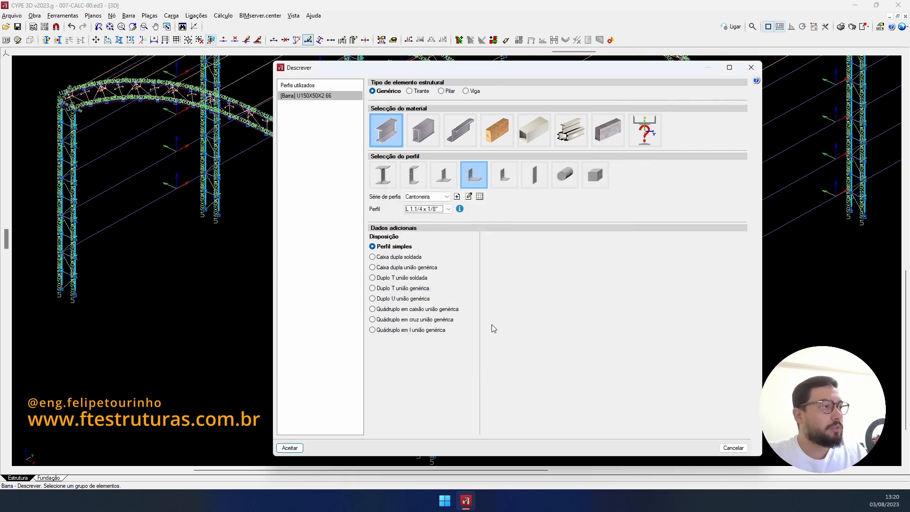
Step: Choose the Duplo U união genérica arrangement and work out the gap between the angles in Calculator as 31.8 × 2 − 150
left_click(415, 299)
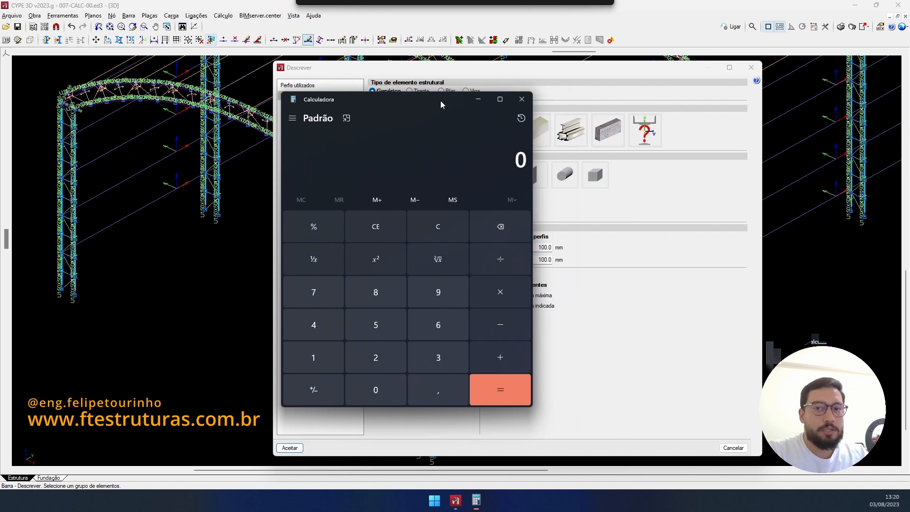
left_click_drag(440, 100, 216, 112)
type("31")
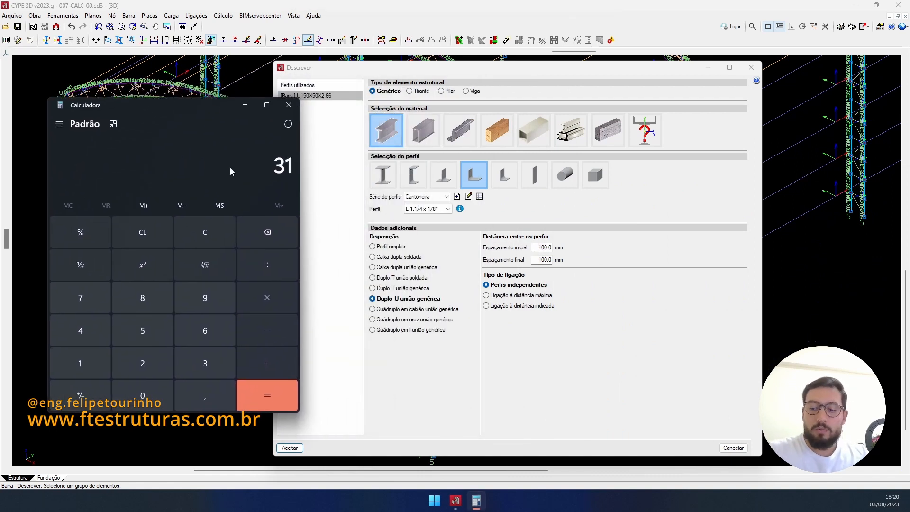
type(",8*2")
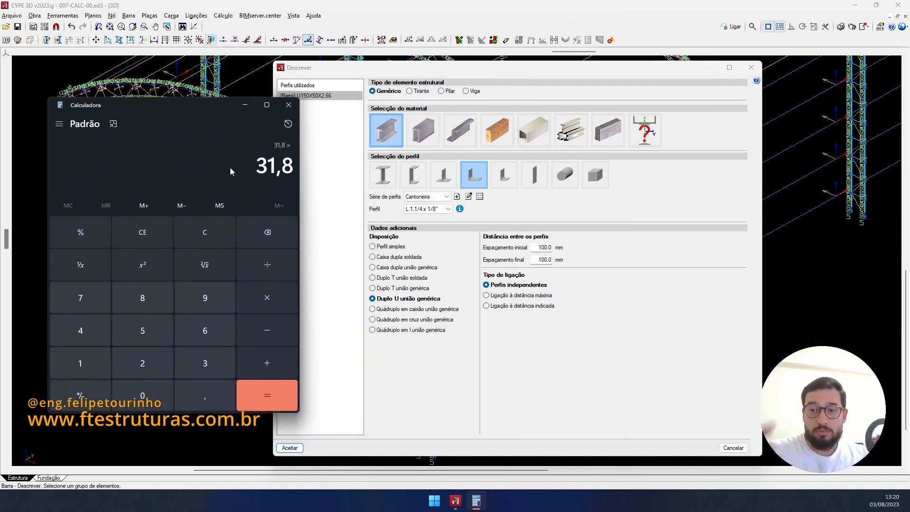
key("Return")
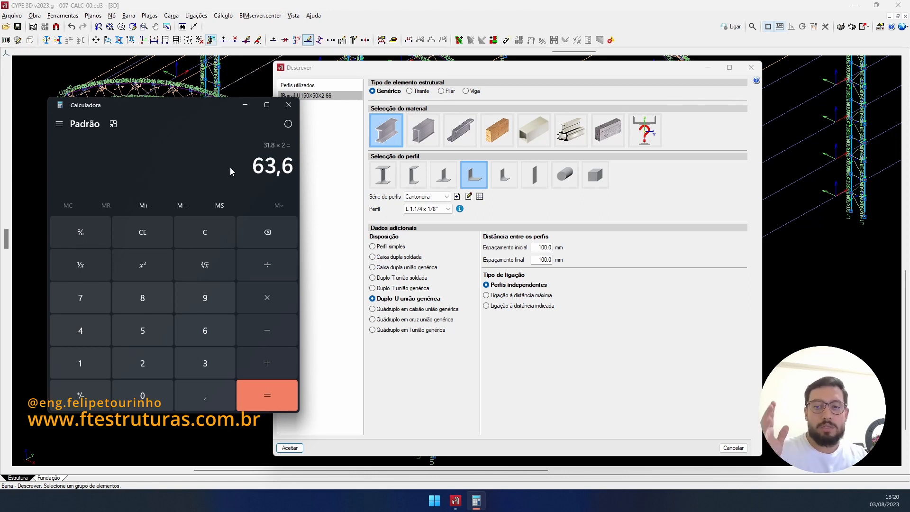
type("-150")
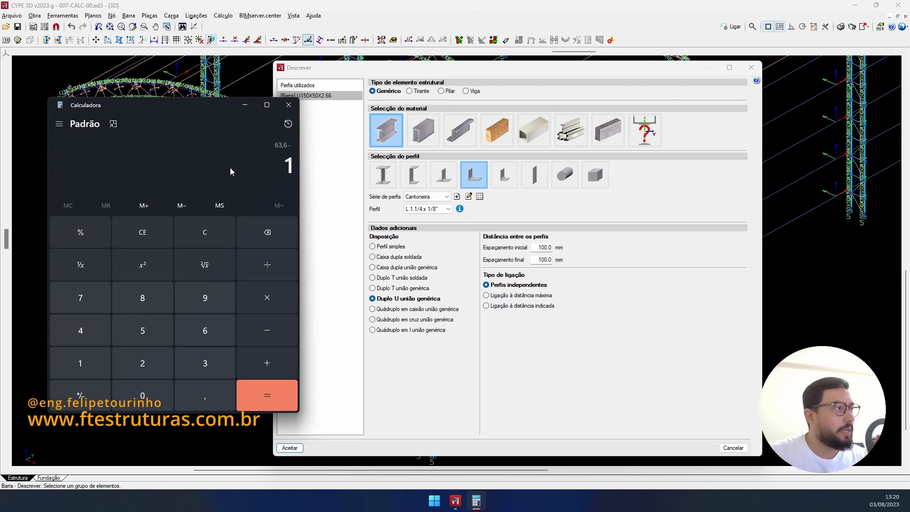
key("Return")
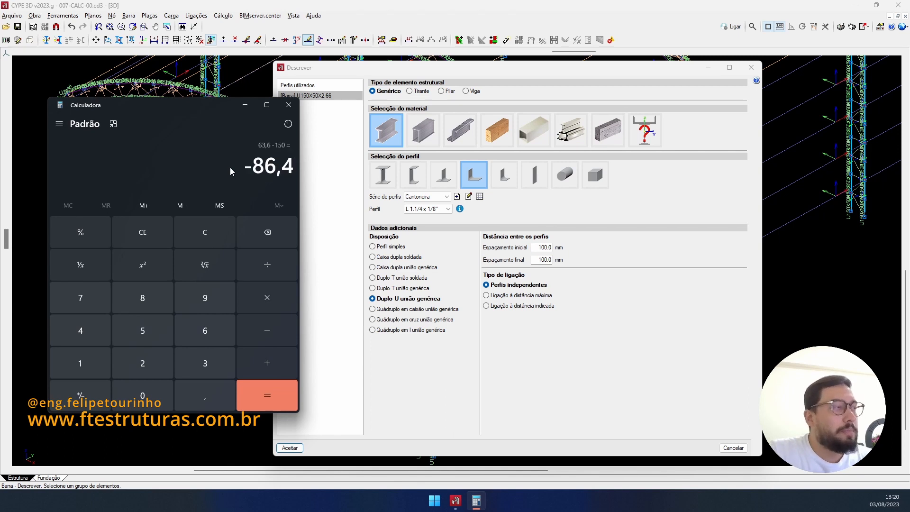
left_click(290, 106)
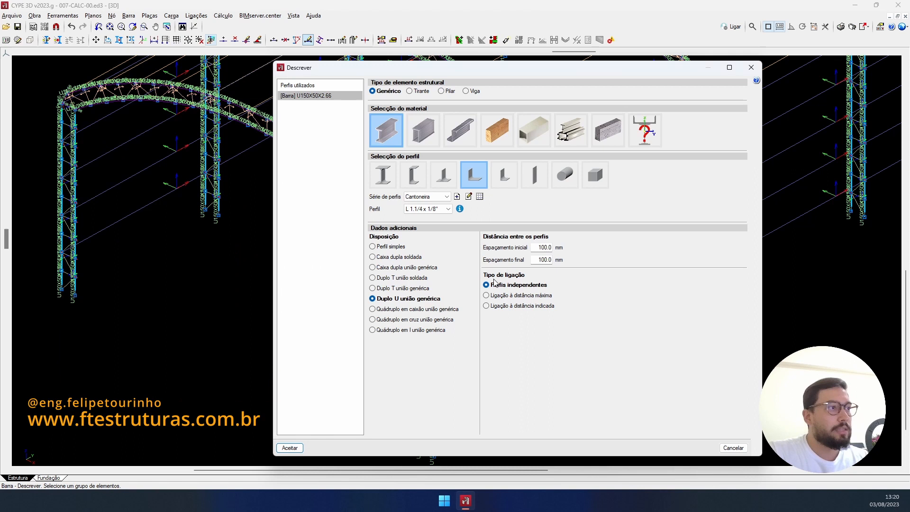
Step: Set the initial and final spacing between the paired angles to 85 mm and apply the description to the truss web bars
double_click(540, 248)
type("85")
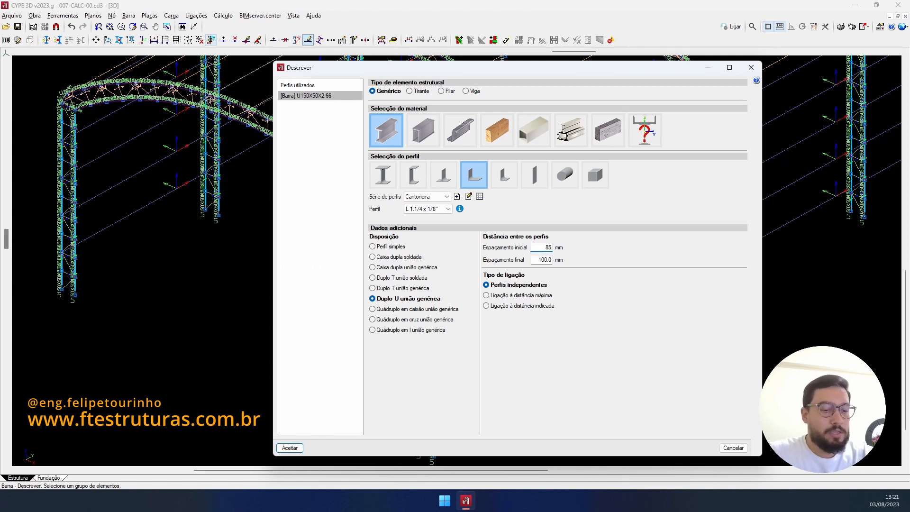
key("Tab")
type("85")
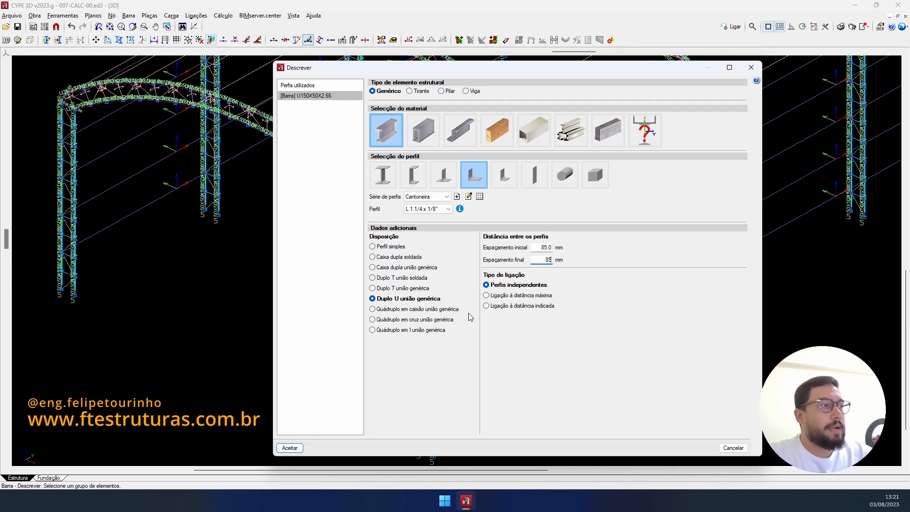
mouse_move(549, 301)
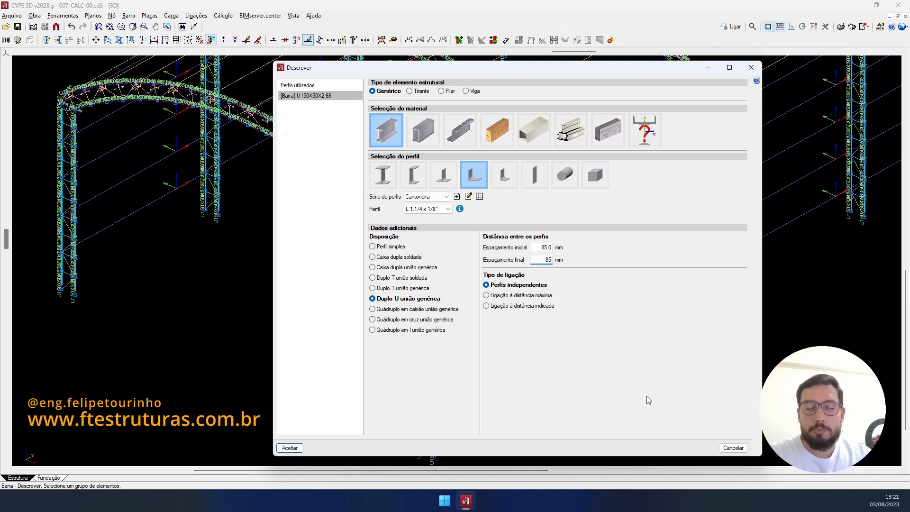
left_click(290, 448)
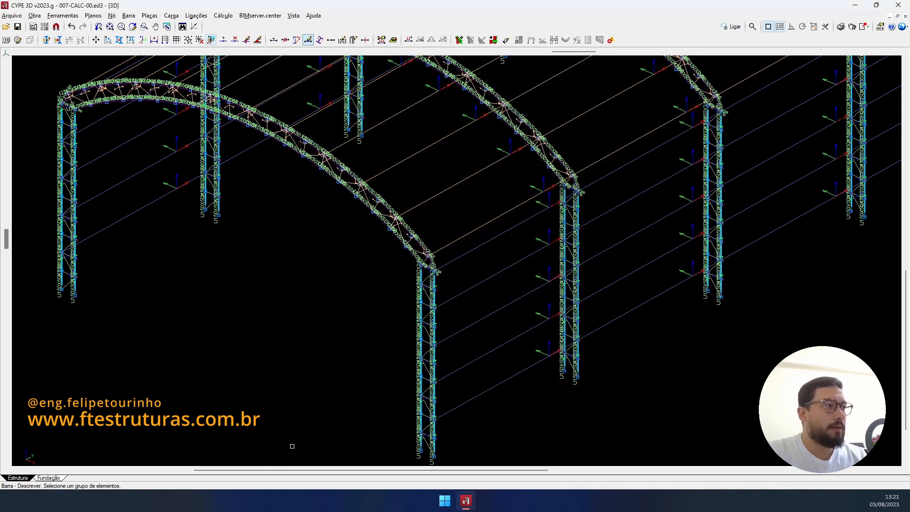
Step: Describe the column web bars with the same L 1.1/4 x 1/8" double-U angle profile and 85 mm spacing
scroll(432, 325, "up", 3)
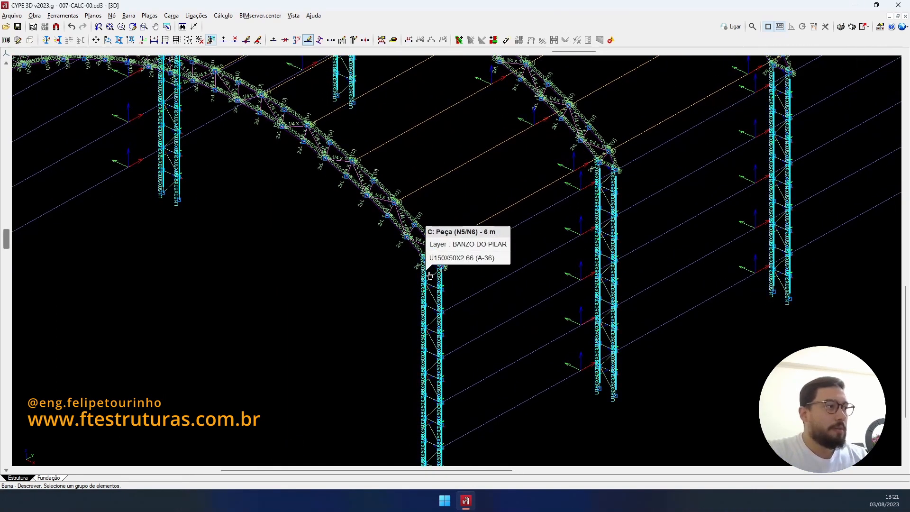
scroll(434, 308, "up", 1)
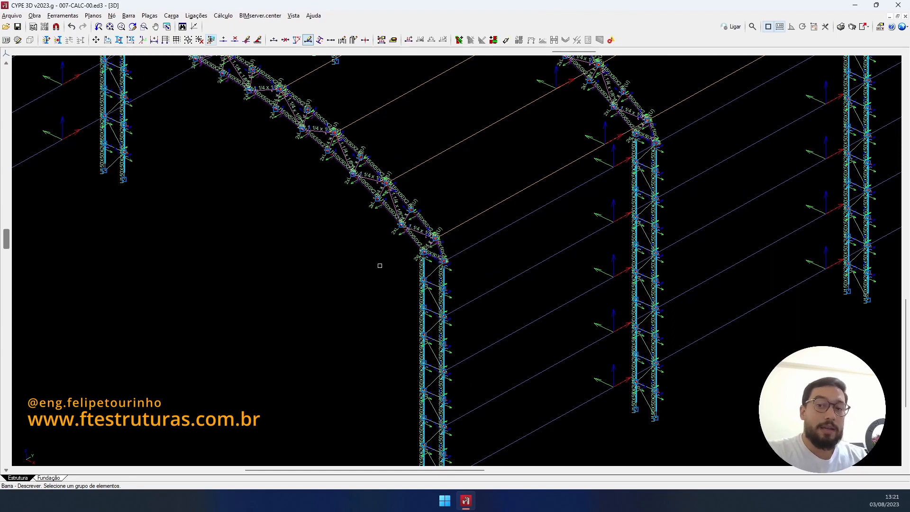
scroll(331, 271, "down", 2)
scroll(322, 285, "up", 3)
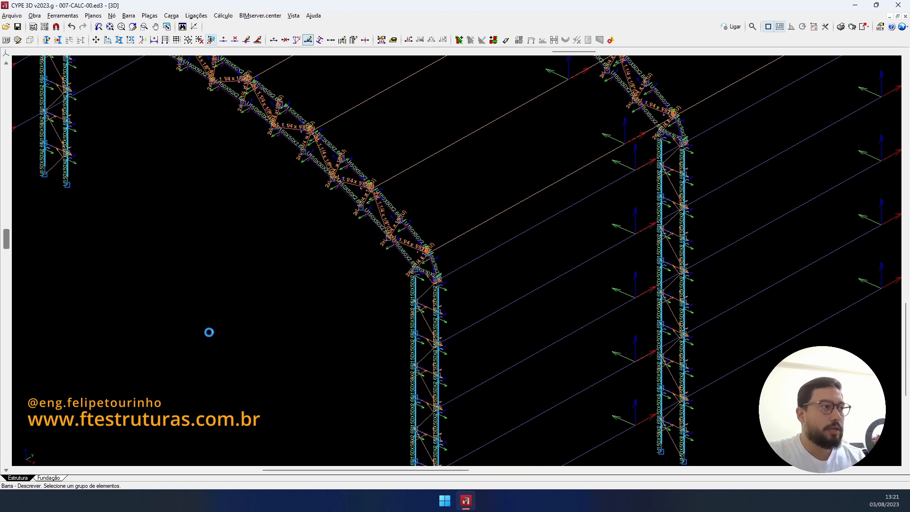
right_click(238, 310)
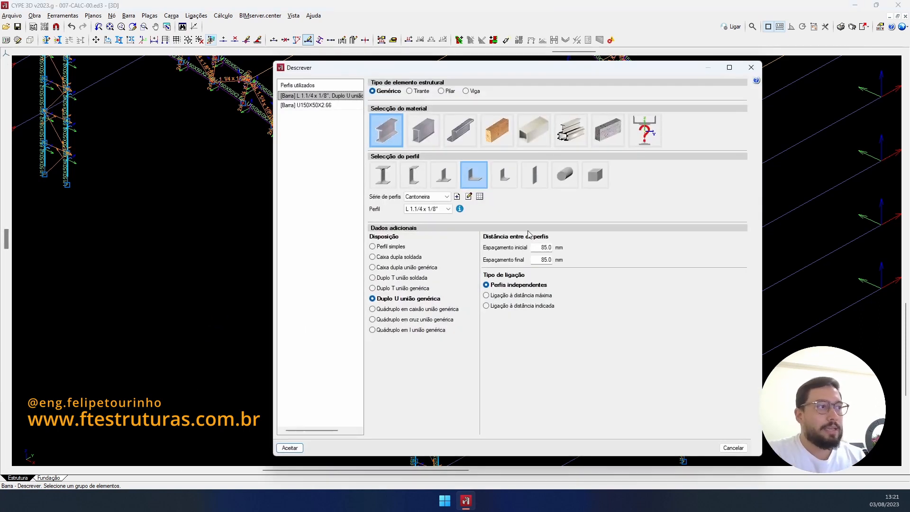
left_click(290, 448)
Step: Examine the profiles assigned to the trusses and columns up close and across the whole shed
scroll(343, 302, "down", 8)
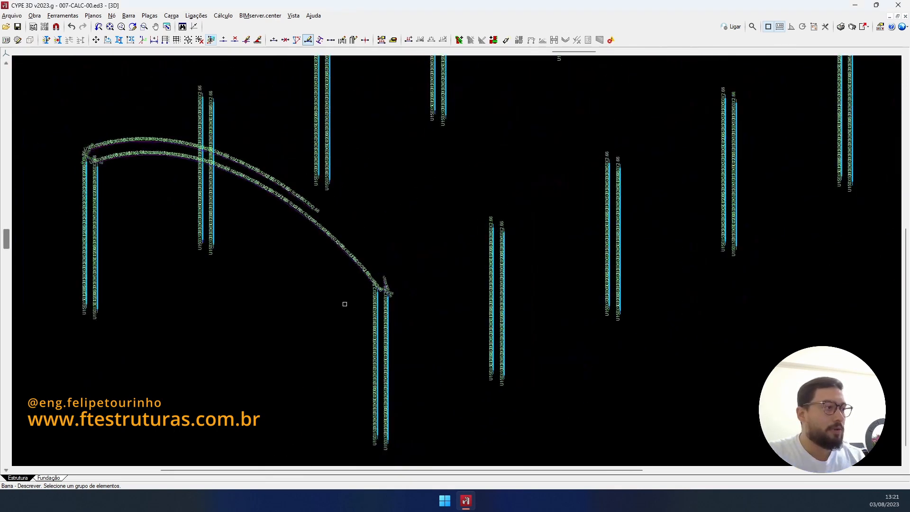
scroll(712, 395, "down", 3)
middle_click_drag(701, 393, 632, 427)
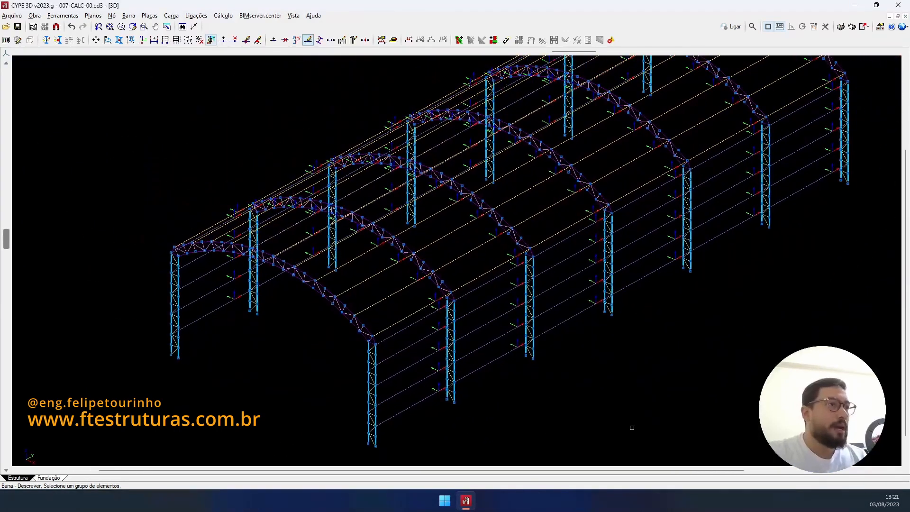
scroll(631, 427, "up", 3)
scroll(322, 319, "up", 5)
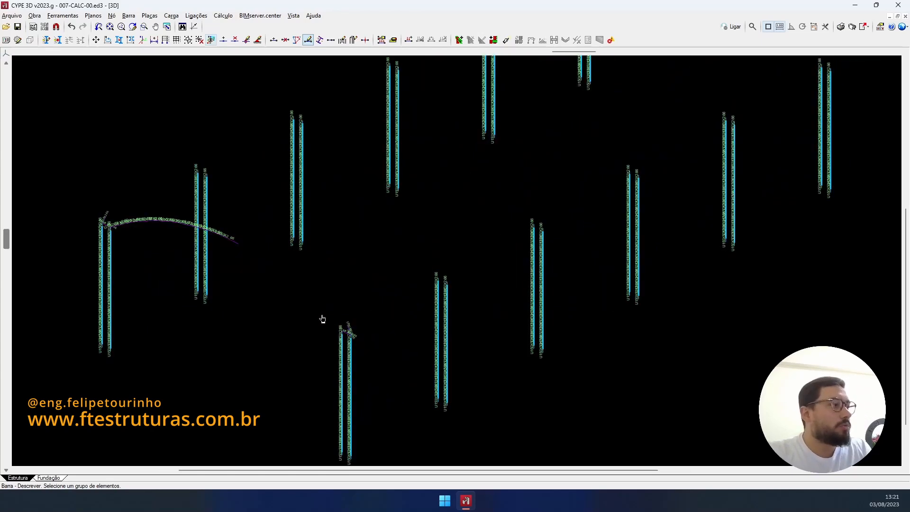
scroll(274, 356, "down", 3)
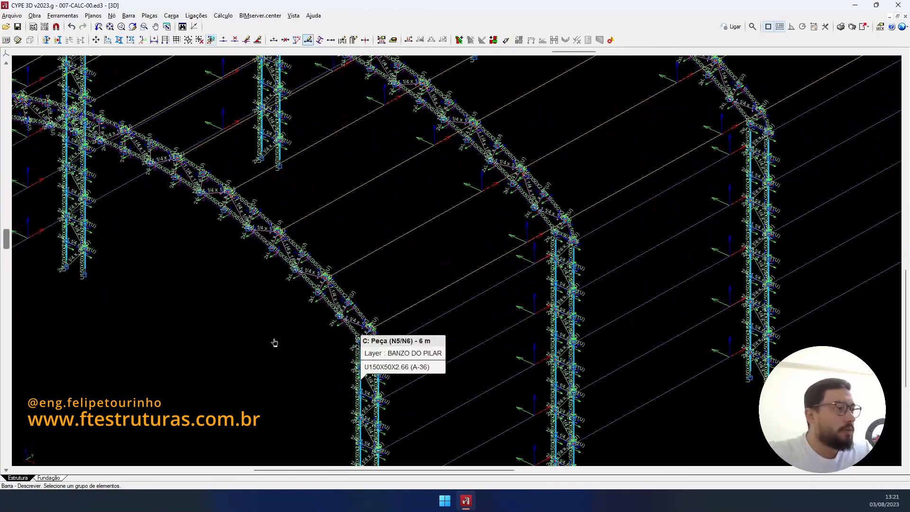
scroll(275, 342, "down", 3)
scroll(274, 342, "down", 5)
scroll(583, 355, "down", 1)
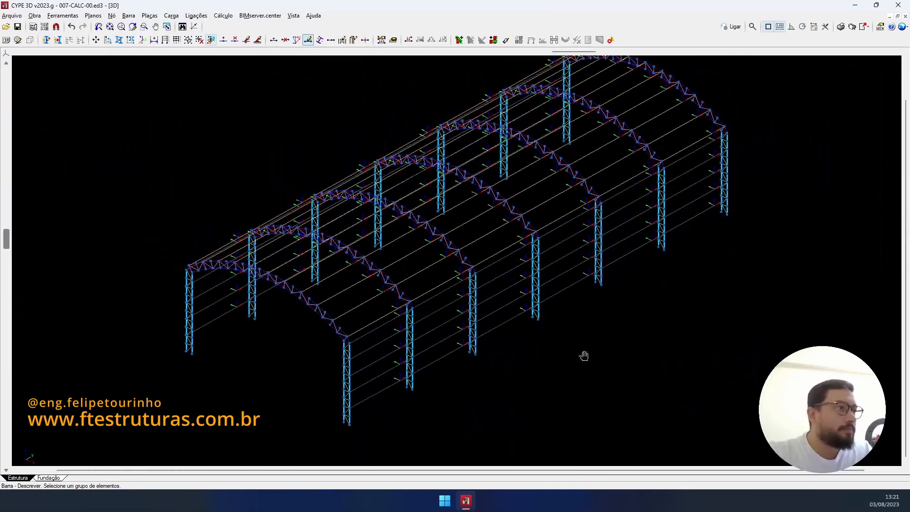
scroll(538, 372, "down", 1)
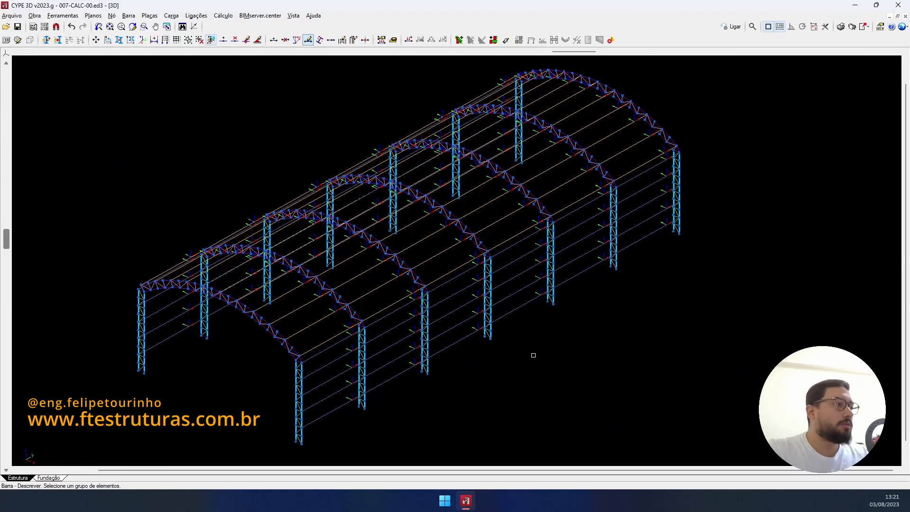
scroll(509, 412, "up", 1)
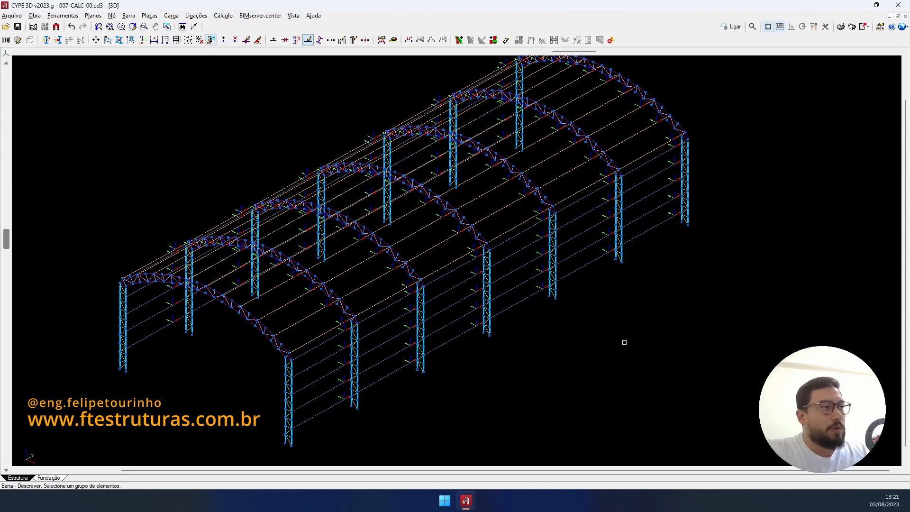
scroll(624, 343, "down", 1)
middle_click_drag(624, 342, 618, 344)
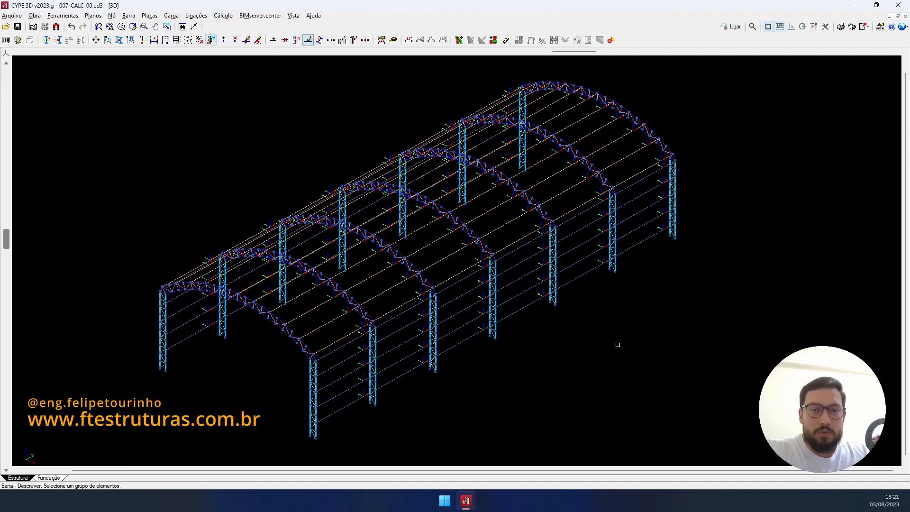
Step: Switch to Calculator and divide 6000 by 40
key("XF86Calculator")
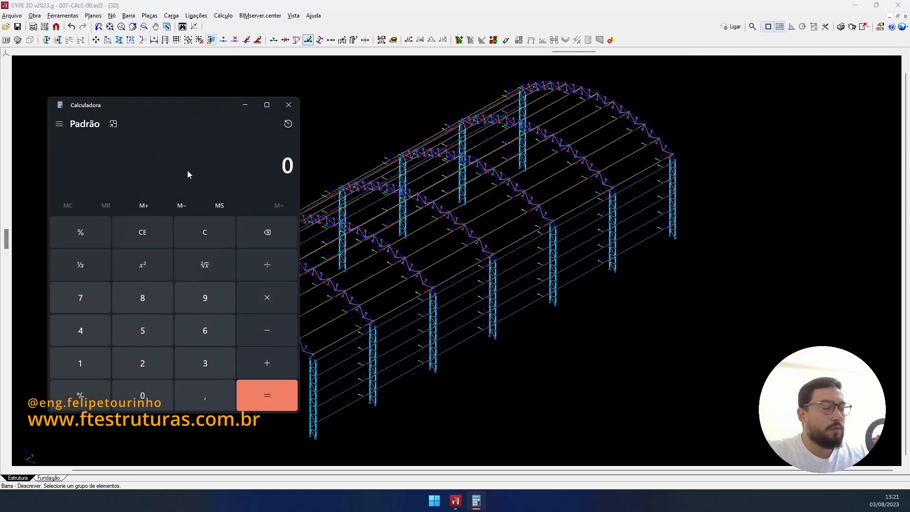
type("6000")
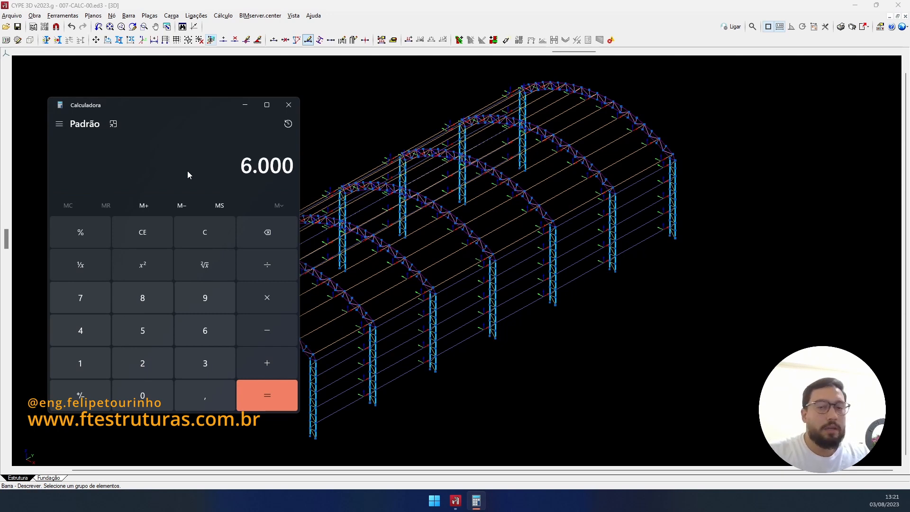
type("/40")
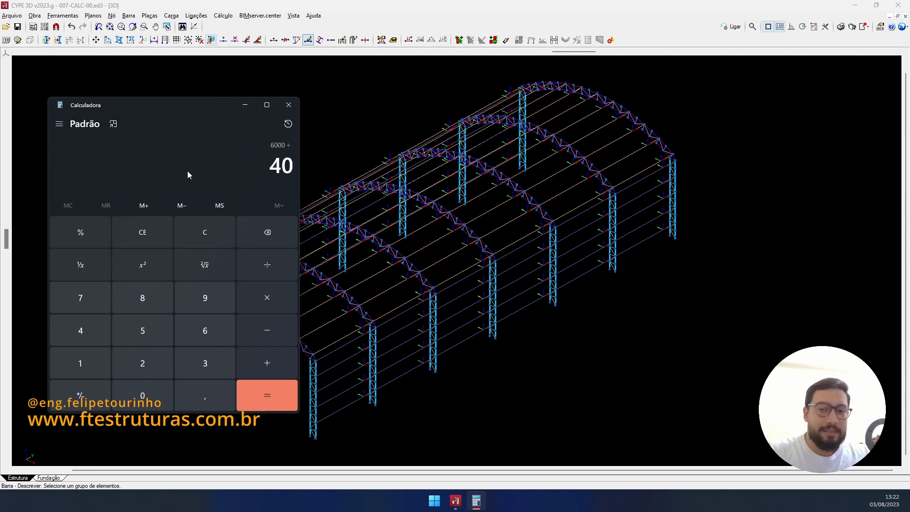
key("Return")
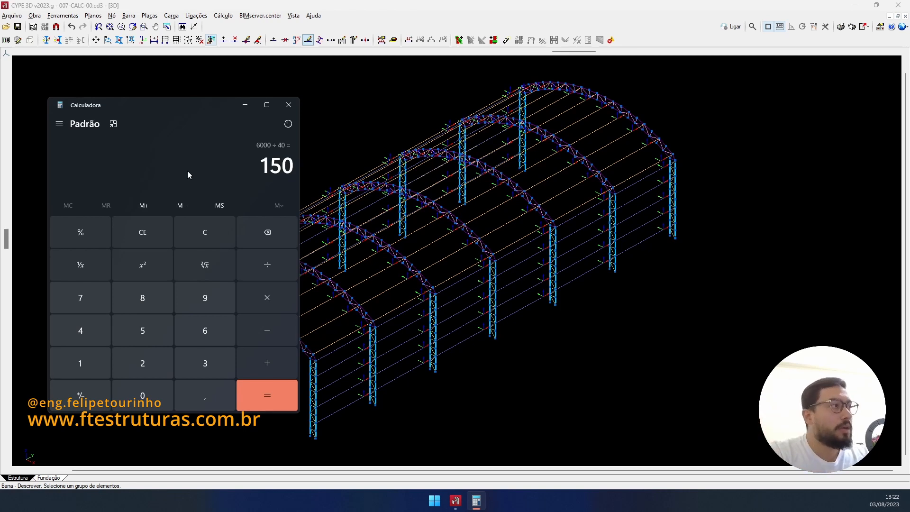
Step: Close Calculator and select the shed's roof purlin and wall girt groups for a profile description
left_click_drag(265, 167, 292, 167)
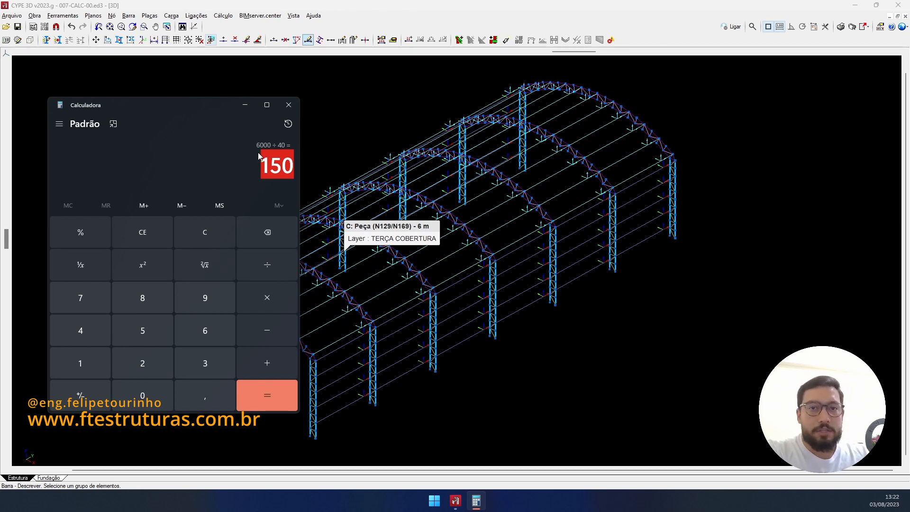
left_click(289, 106)
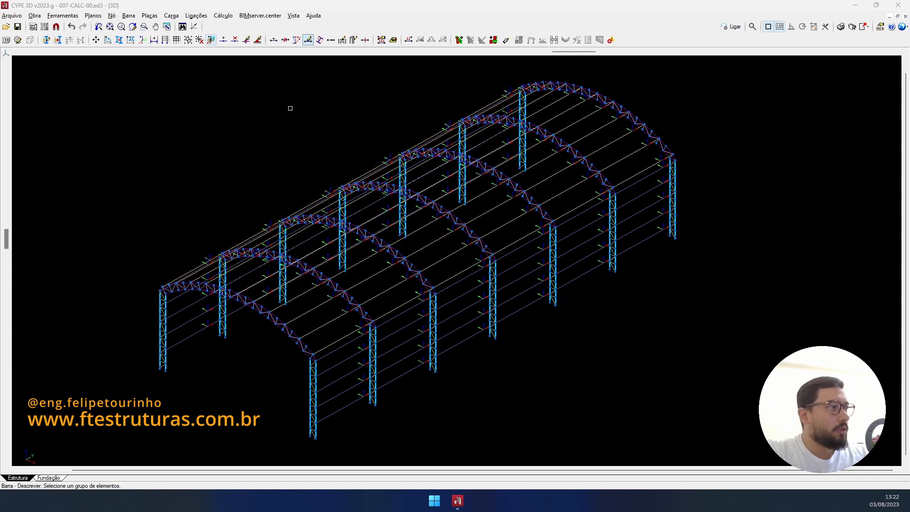
left_click(338, 322)
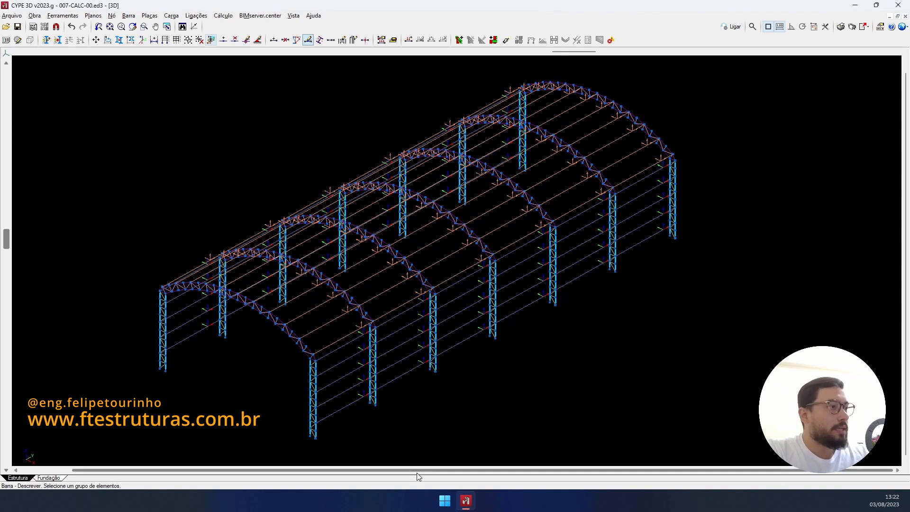
left_click(347, 412)
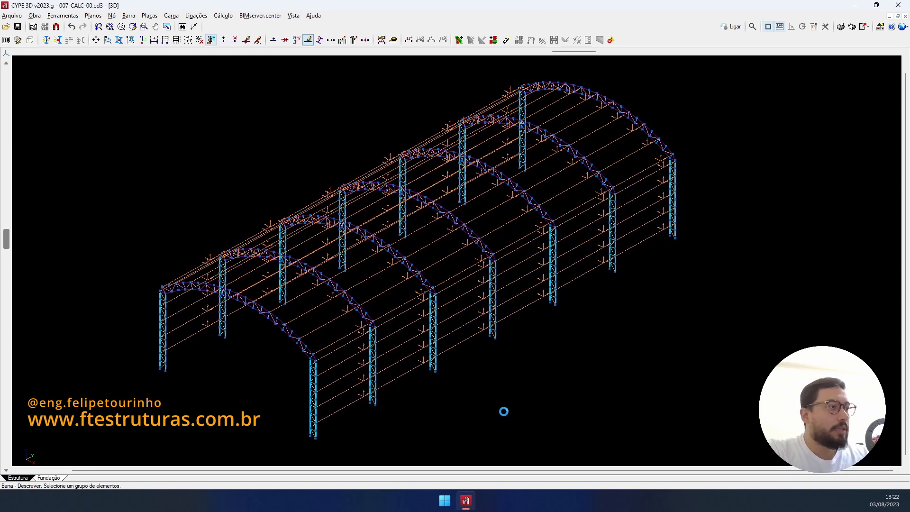
right_click(504, 412)
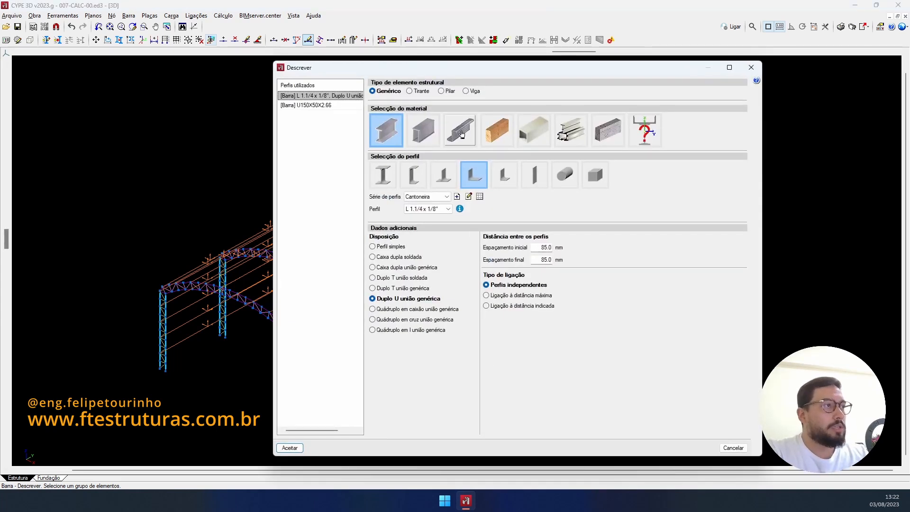
Step: Assign the single cold-formed C150X60X20X2.00 profile to the selected purlins and girts after checking its section properties
left_click(461, 137)
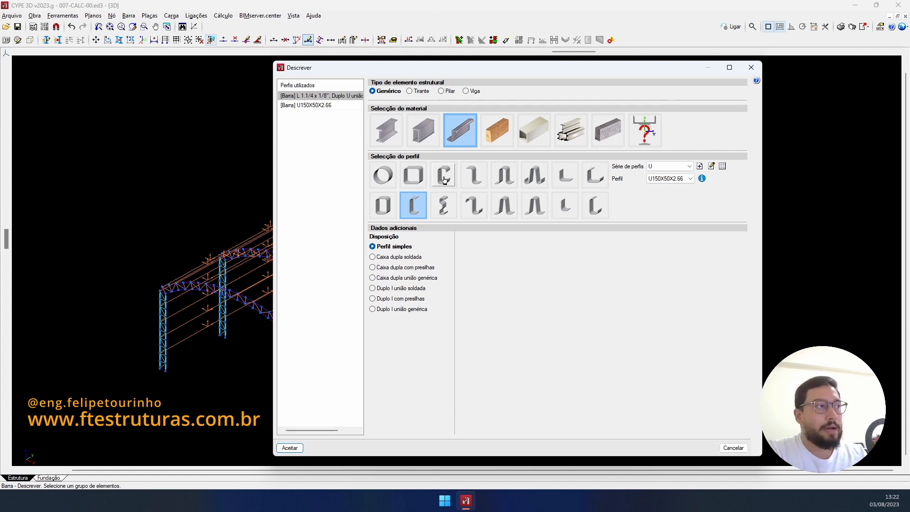
left_click(445, 179)
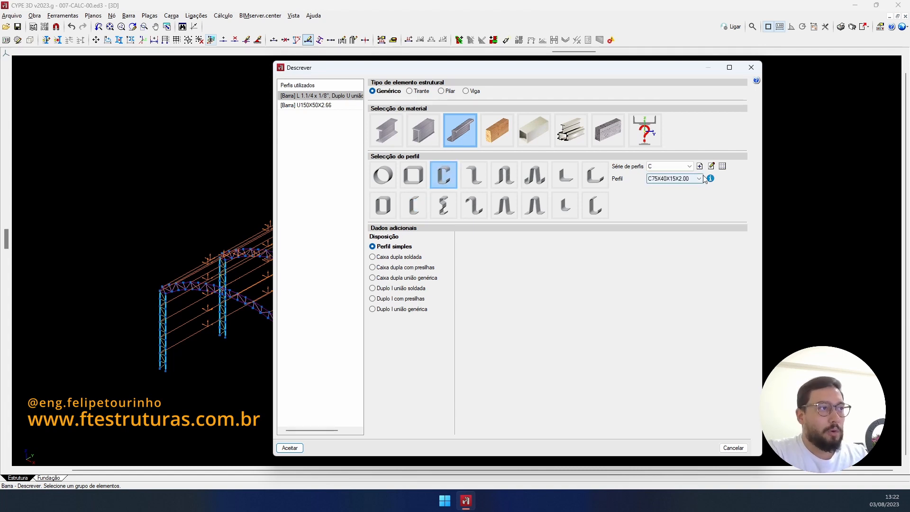
left_click(687, 179)
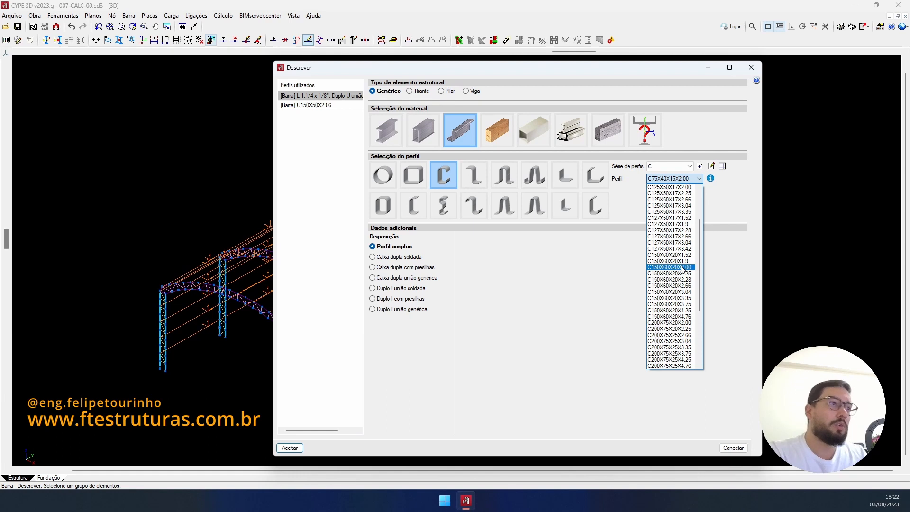
left_click(682, 267)
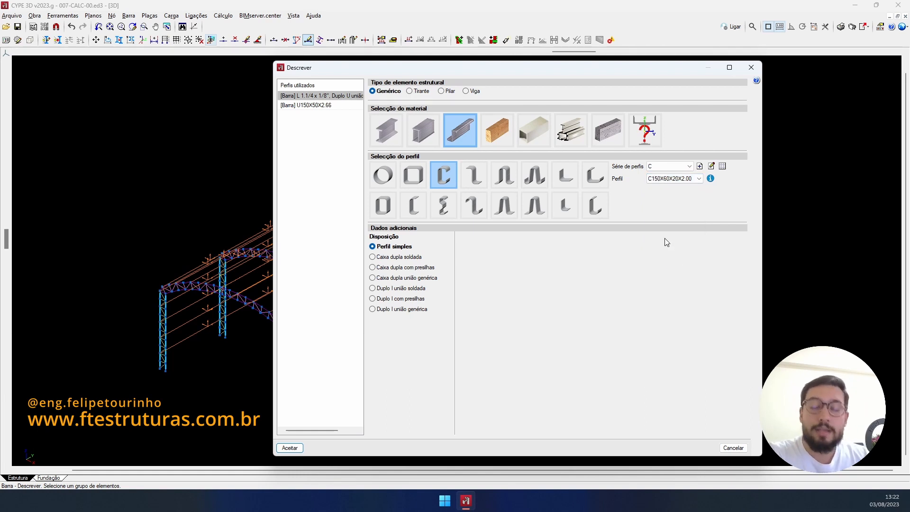
left_click(710, 178)
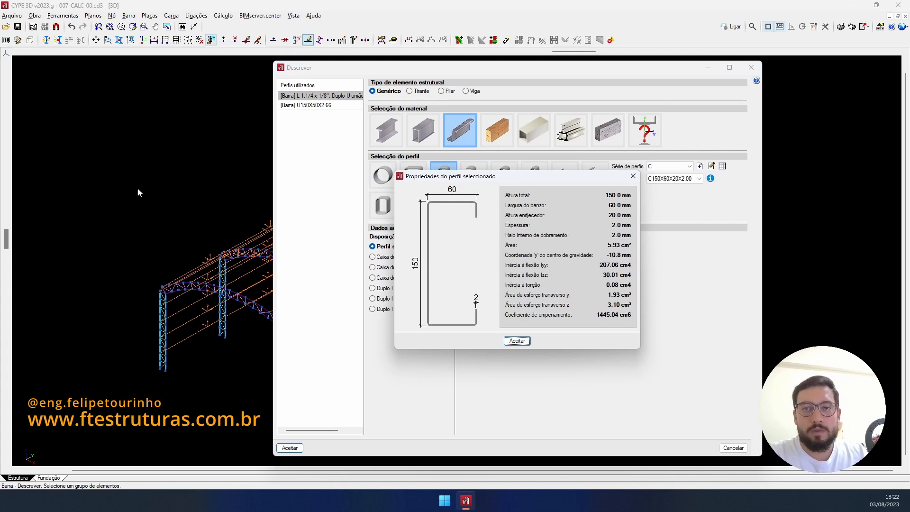
left_click(517, 341)
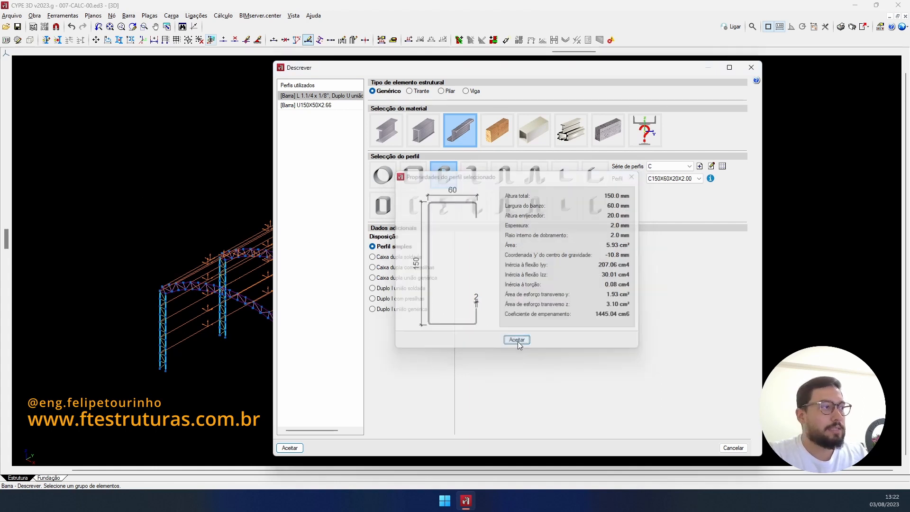
left_click(291, 448)
Step: Generate a 3D view of the complete structure
middle_click_drag(598, 360, 627, 342)
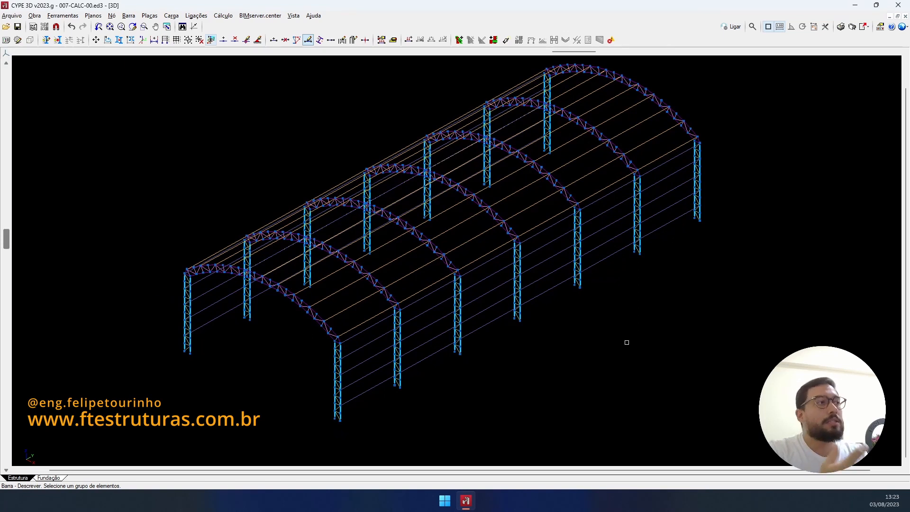
middle_click_drag(626, 342, 622, 357)
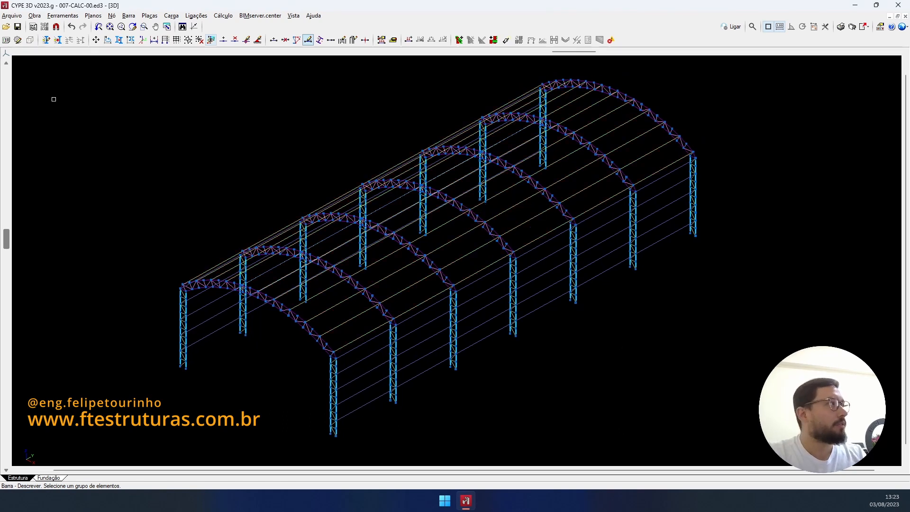
left_click(63, 16)
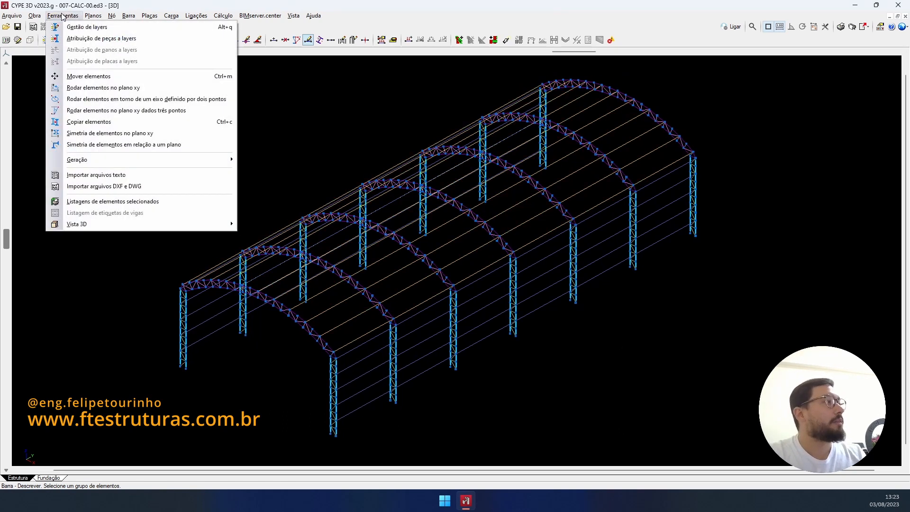
mouse_move(176, 224)
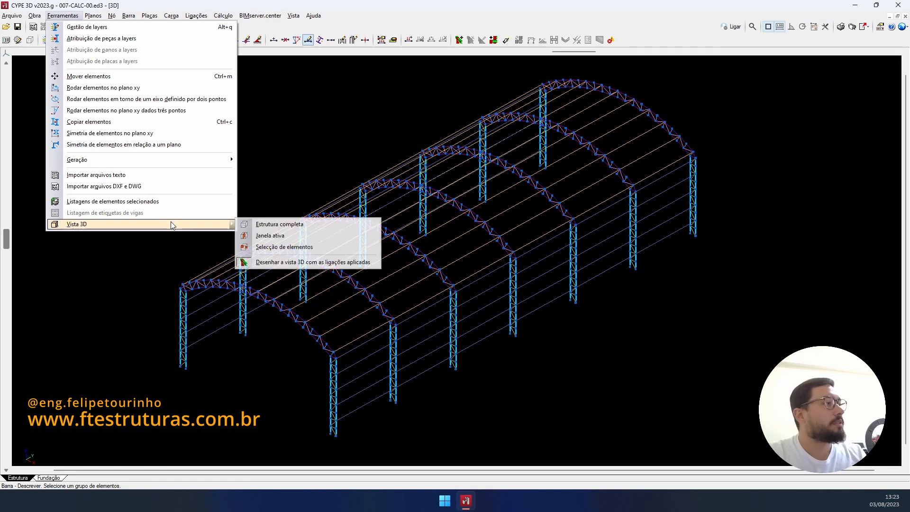
left_click(262, 226)
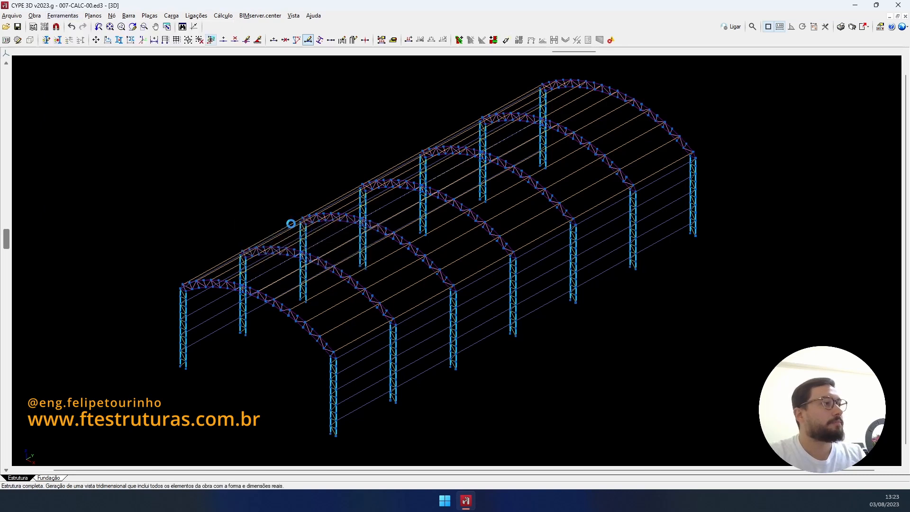
Step: Examine the chords, web bars and purlins of the end arched truss in the 3D model
scroll(337, 348, "up", 6)
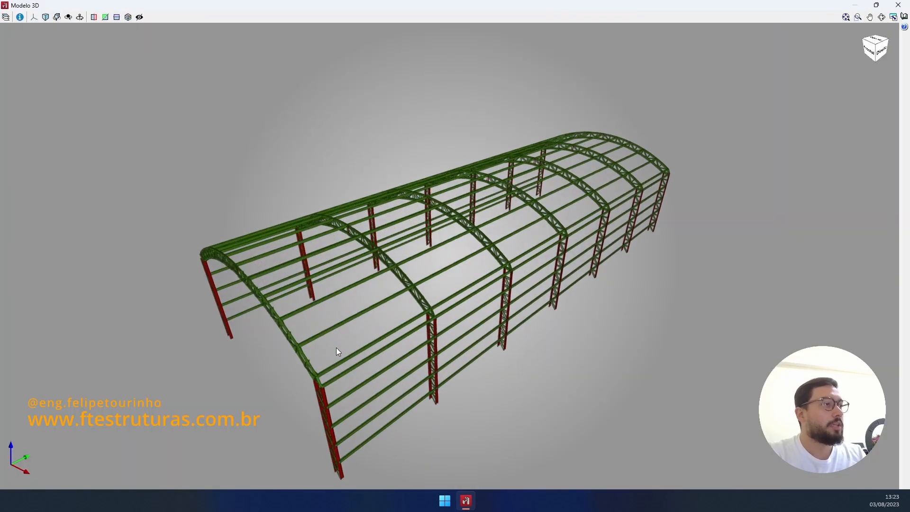
mouse_move(336, 348)
middle_mouse_down()
mouse_move(388, 331)
mouse_move(386, 300)
mouse_move(313, 305)
mouse_move(343, 301)
mouse_move(399, 314)
middle_mouse_up()
scroll(383, 317, "up", 5)
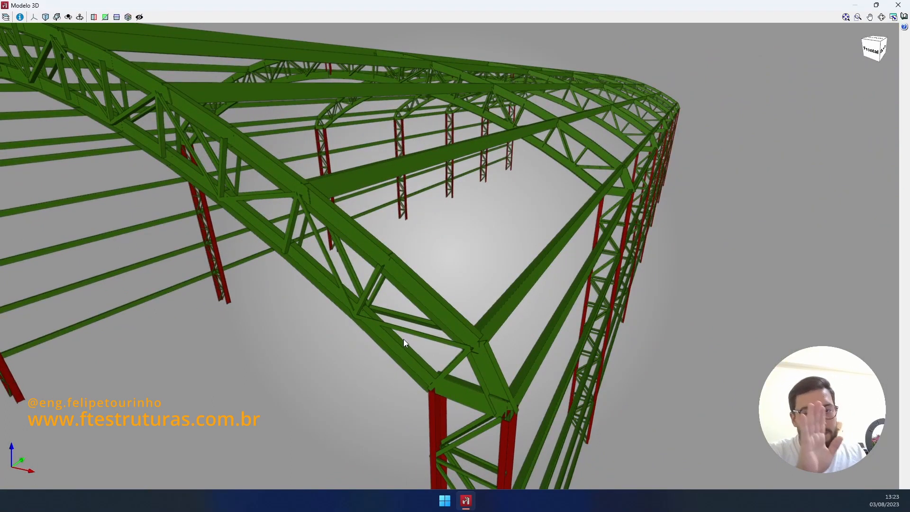
scroll(403, 339, "down", 3)
mouse_move(261, 155)
middle_mouse_down()
mouse_move(361, 199)
mouse_move(555, 260)
mouse_move(496, 211)
mouse_move(590, 214)
mouse_move(715, 244)
mouse_move(391, 167)
middle_mouse_up()
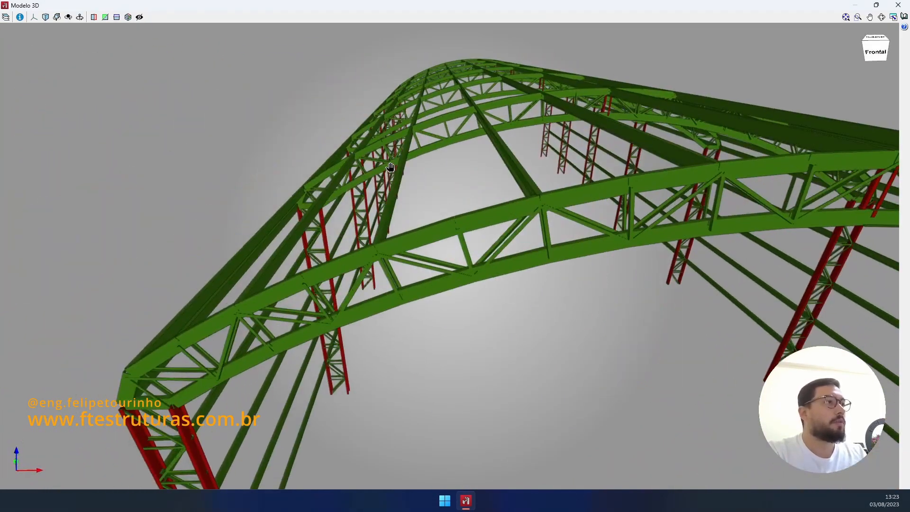
mouse_move(543, 181)
middle_mouse_down()
mouse_move(513, 168)
mouse_move(490, 175)
mouse_move(431, 317)
middle_mouse_up()
scroll(499, 109, "up", 5)
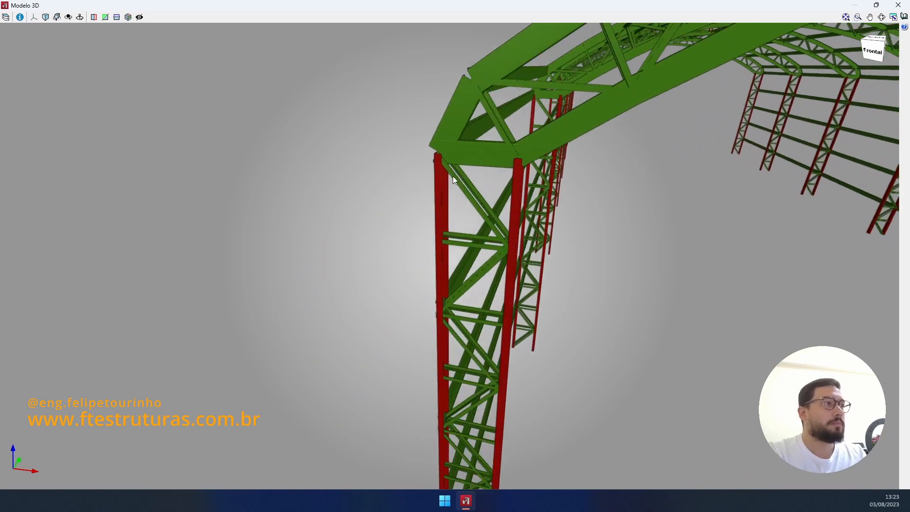
Step: Examine the joints between the end frame's columns and arched truss up close from both sides
middle_click_drag(453, 175, 605, 203, "shift")
scroll(540, 232, "up", 2)
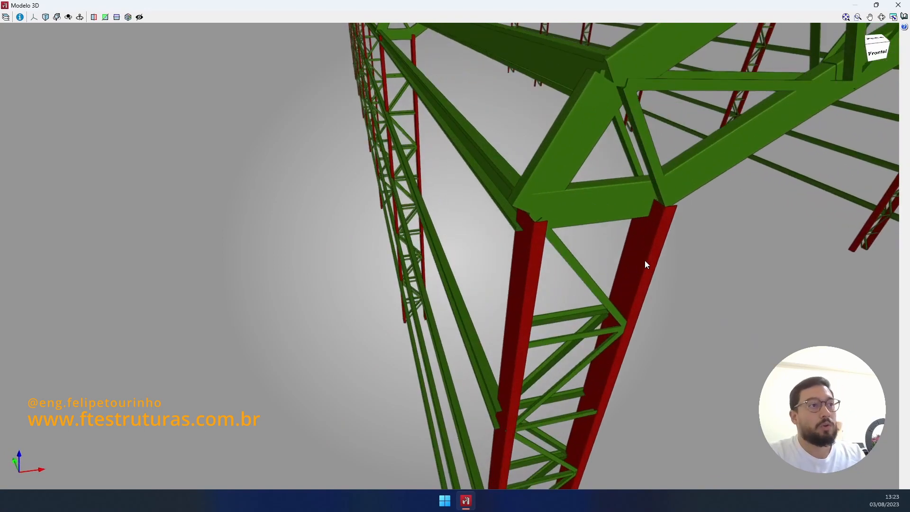
mouse_move(644, 261)
middle_mouse_down()
mouse_move(626, 248)
mouse_move(629, 255)
middle_mouse_up()
scroll(626, 252, "down", 8)
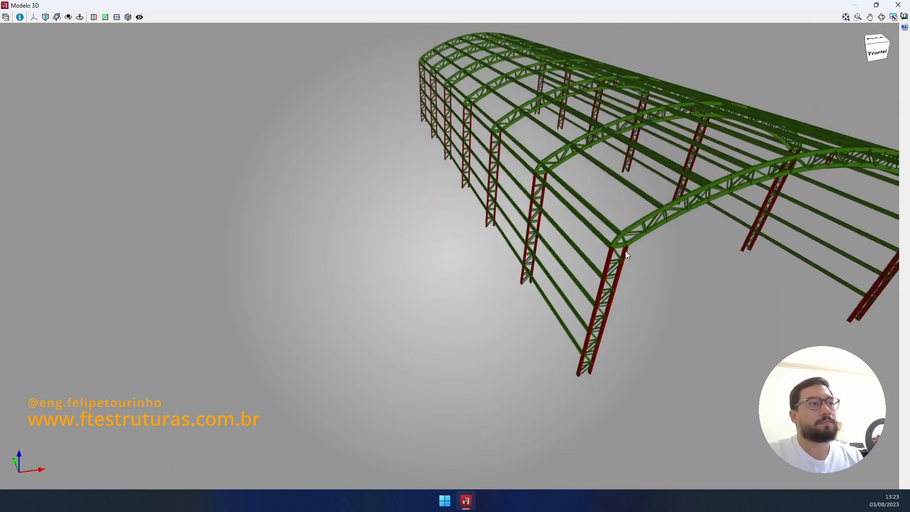
scroll(712, 223, "up", 10)
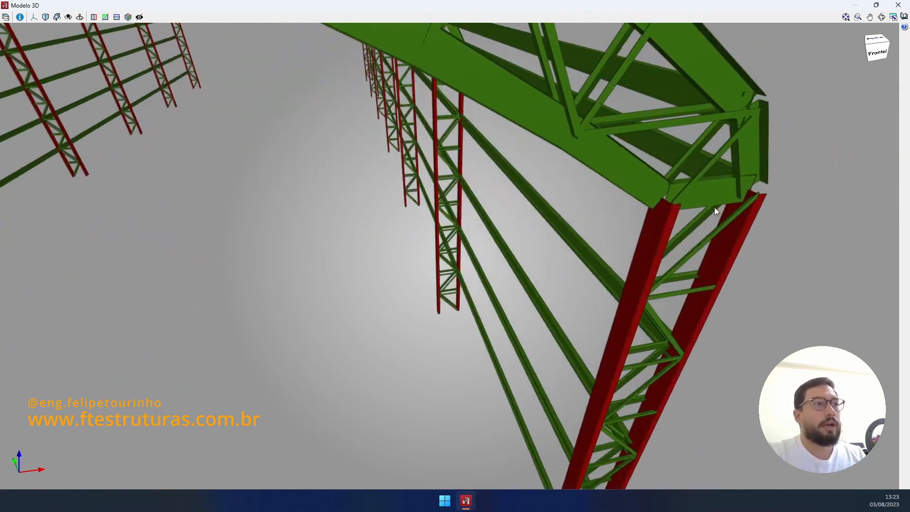
middle_click_drag(715, 207, 651, 203, "shift")
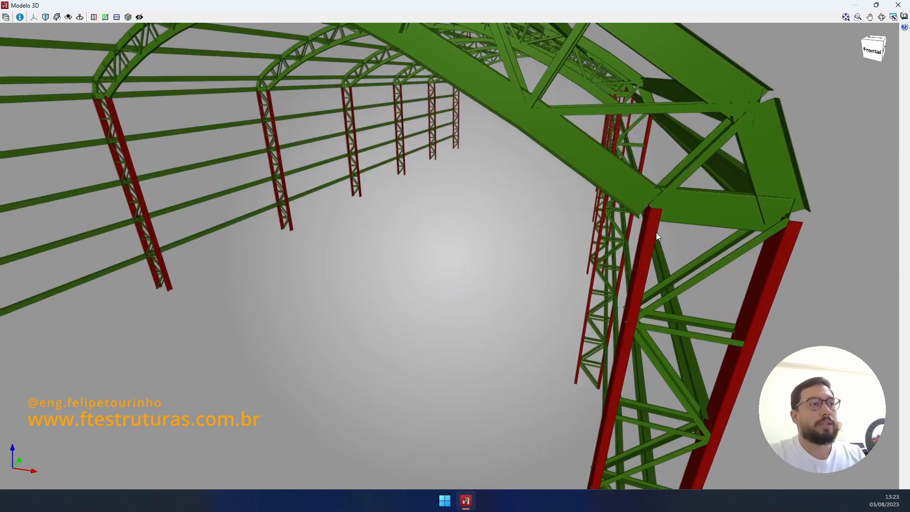
scroll(745, 266, "down", 10)
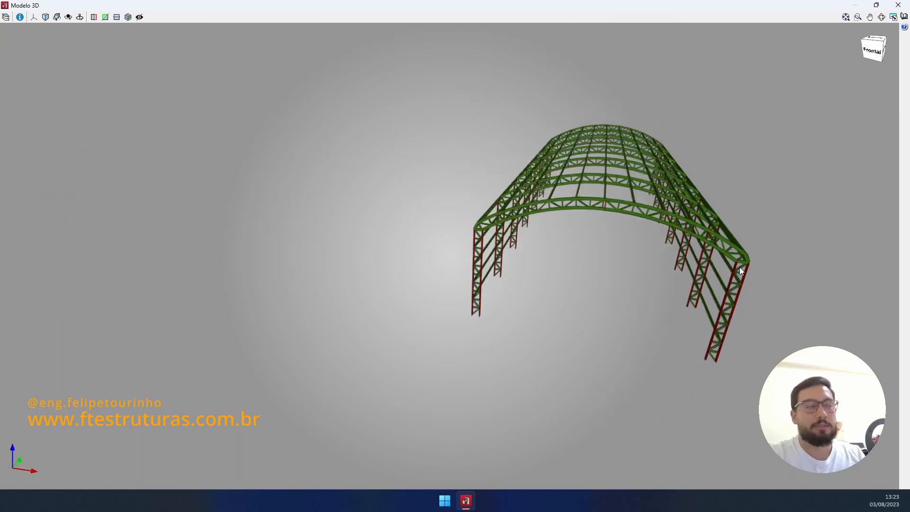
Step: Inspect the corner column and the side wall girts of the whole shed, and close the 3D model
middle_click_drag(739, 267, 369, 249, "shift")
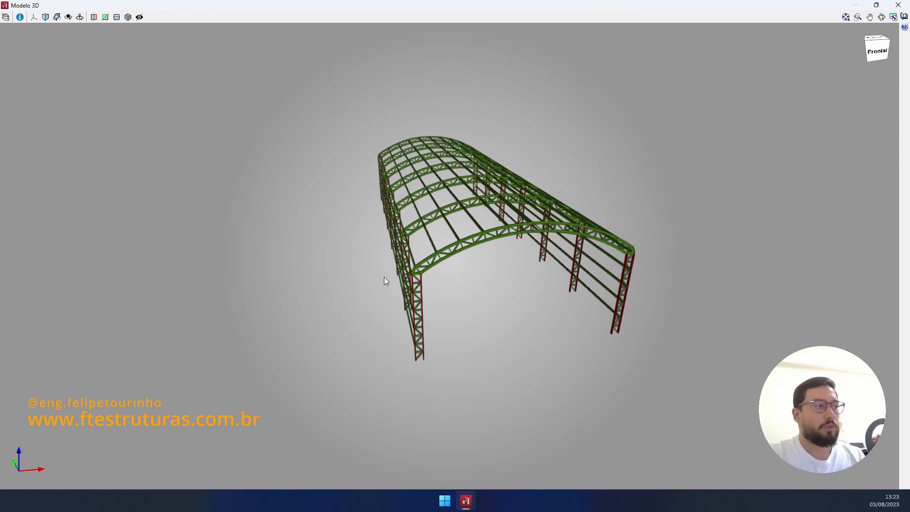
scroll(370, 249, "up", 5)
scroll(366, 215, "up", 5)
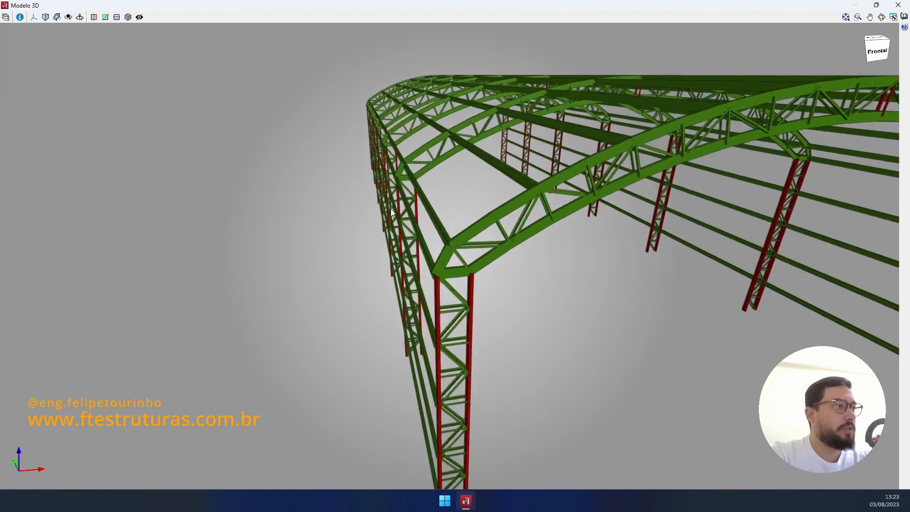
middle_click_drag(445, 282, 482, 280, "shift")
scroll(511, 281, "down", 5)
scroll(499, 266, "up", 5)
scroll(481, 279, "down", 5)
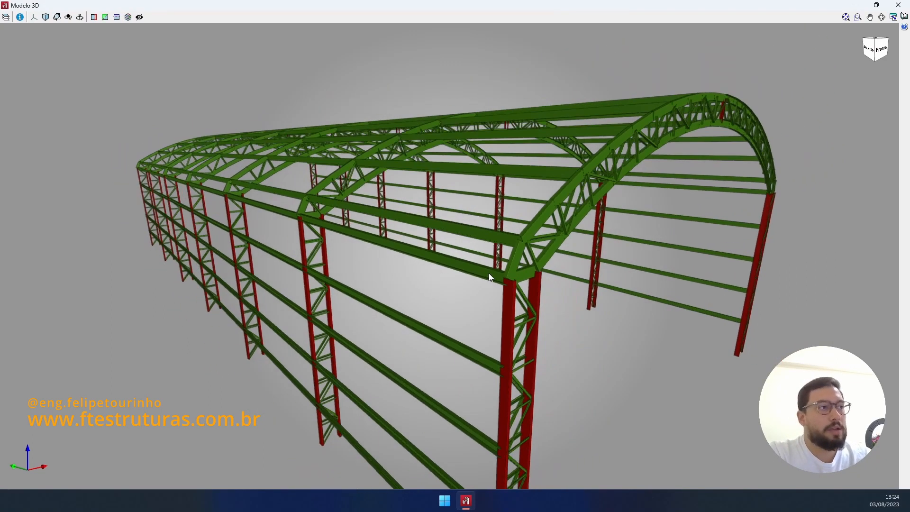
left_click(898, 6)
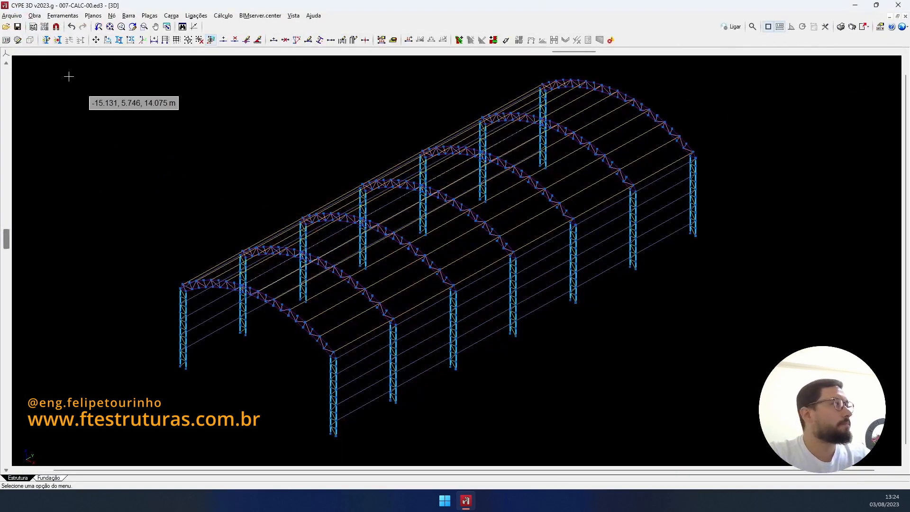
Step: Switch to the XZ front view of the frame and enlarge it until the profile labels can be read
left_click(7, 55)
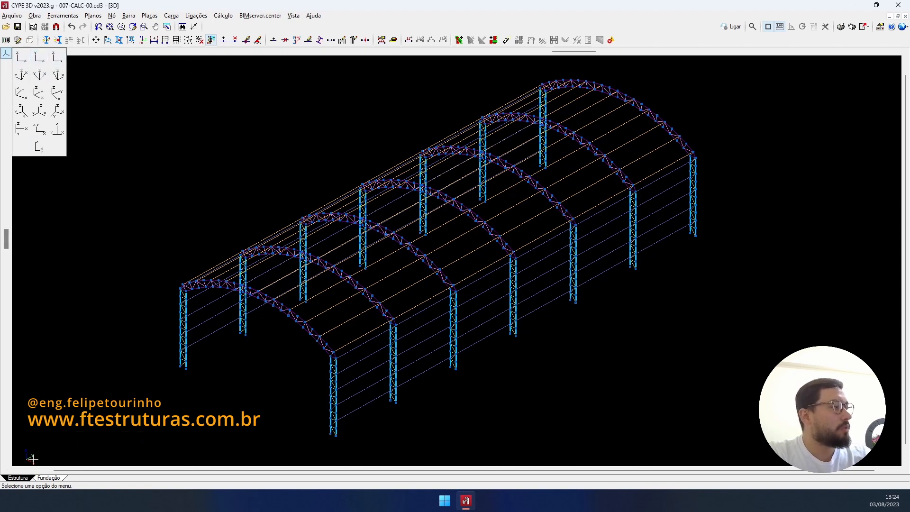
left_click(23, 58)
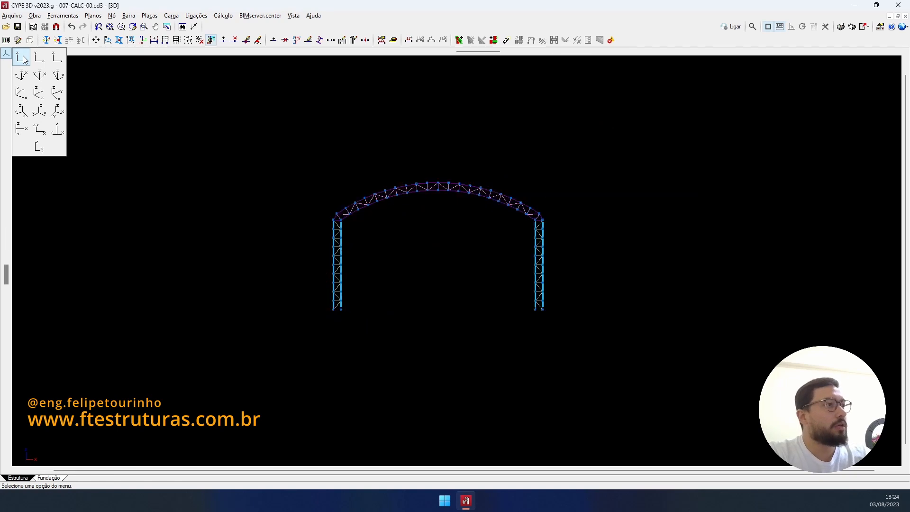
scroll(429, 214, "up", 3)
scroll(430, 213, "down", 3)
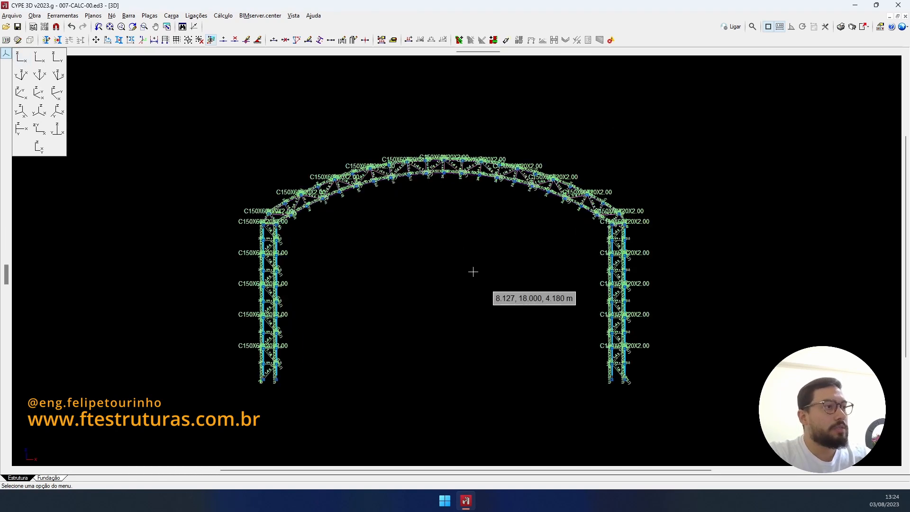
left_click(6, 53)
scroll(414, 278, "up", 2)
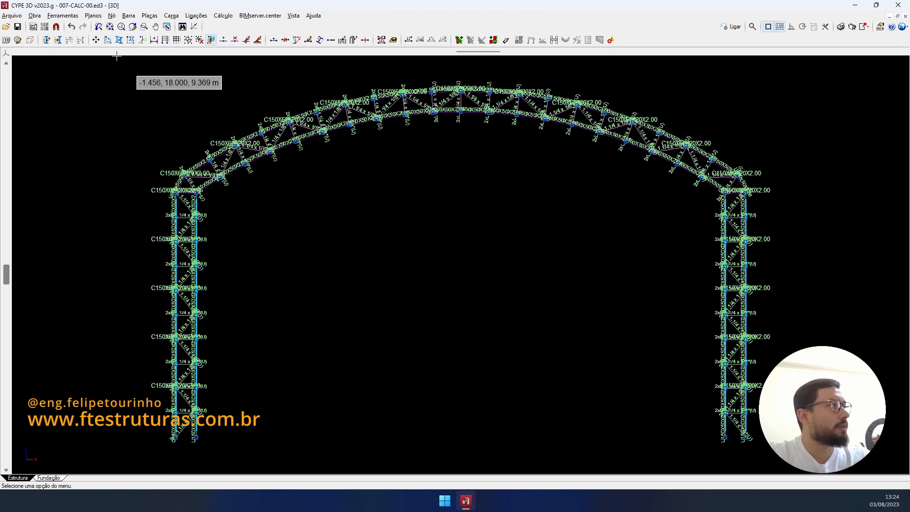
Step: Turn off the text labels shown over the elements in the drawing preferences
left_click(18, 42)
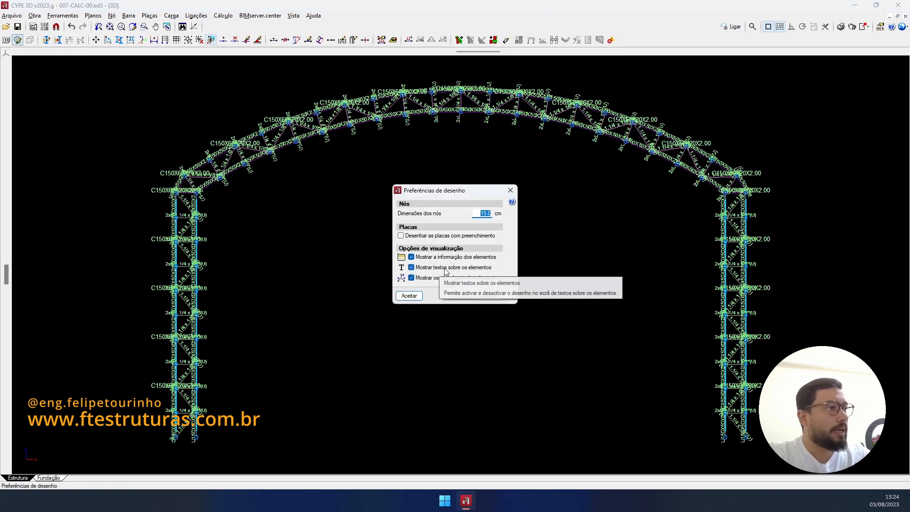
left_click(490, 272)
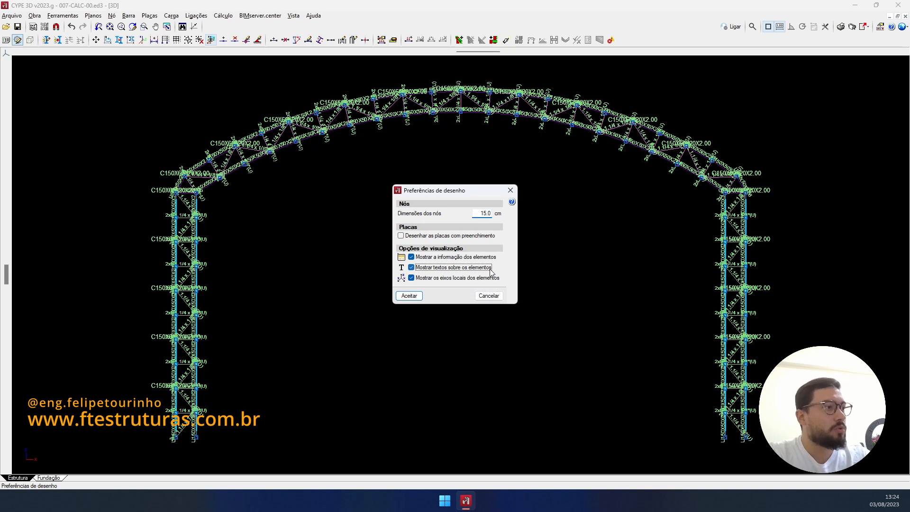
left_click(410, 296)
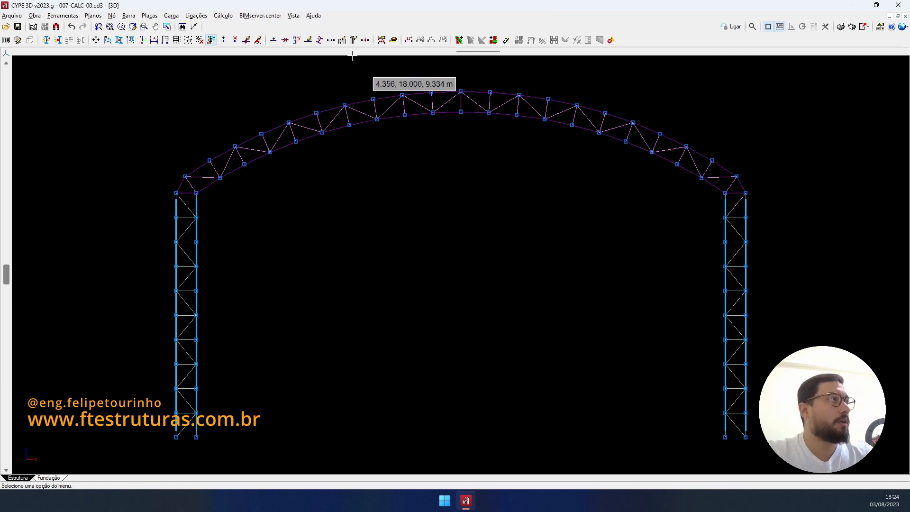
Step: Start the Descrever disposição command for bars and examine the local axes of the column chords from the front and in 3D
left_click(128, 16)
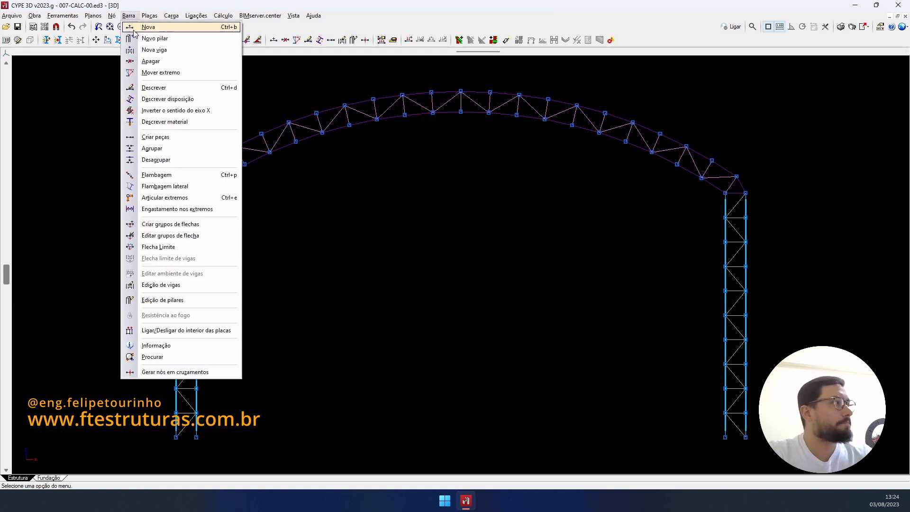
left_click(168, 100)
scroll(222, 211, "up", 5)
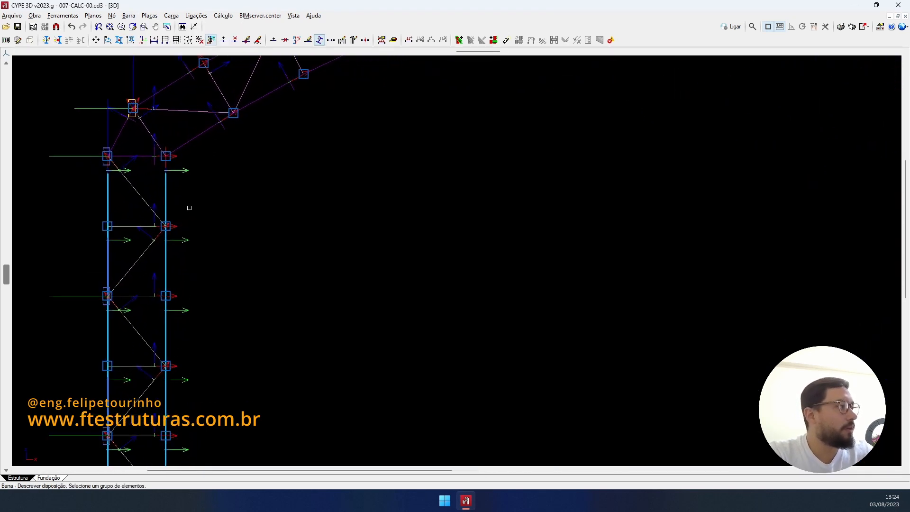
scroll(297, 282, "down", 5)
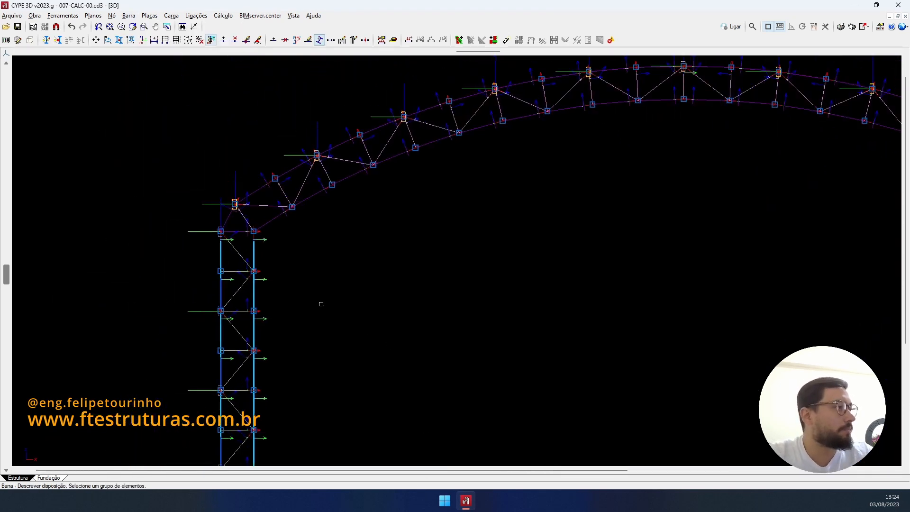
middle_click_drag(258, 224, 186, 271, "shift")
scroll(254, 320, "up", 3)
scroll(254, 320, "up", 8)
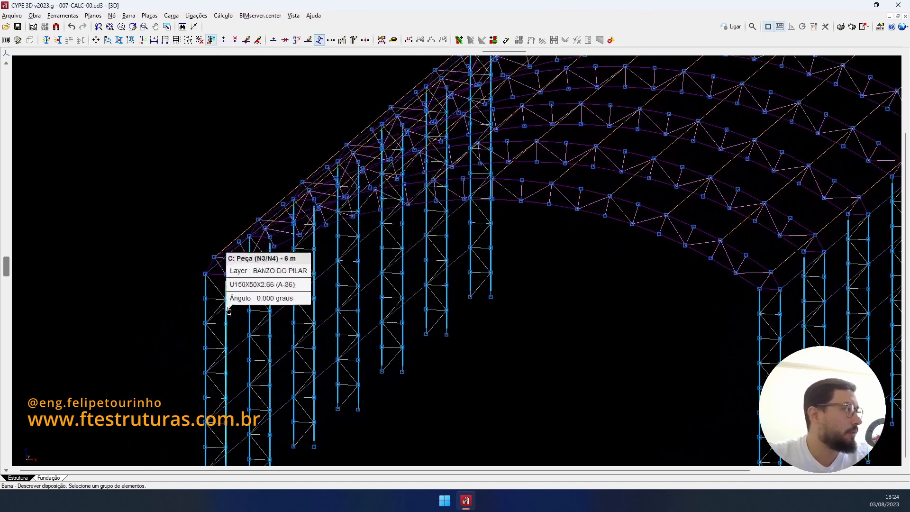
scroll(231, 297, "up", 2)
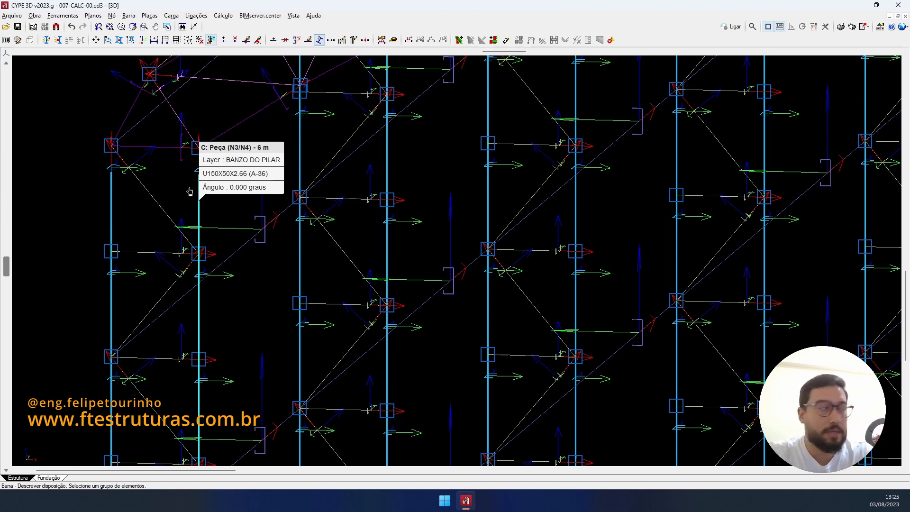
left_click(6, 55)
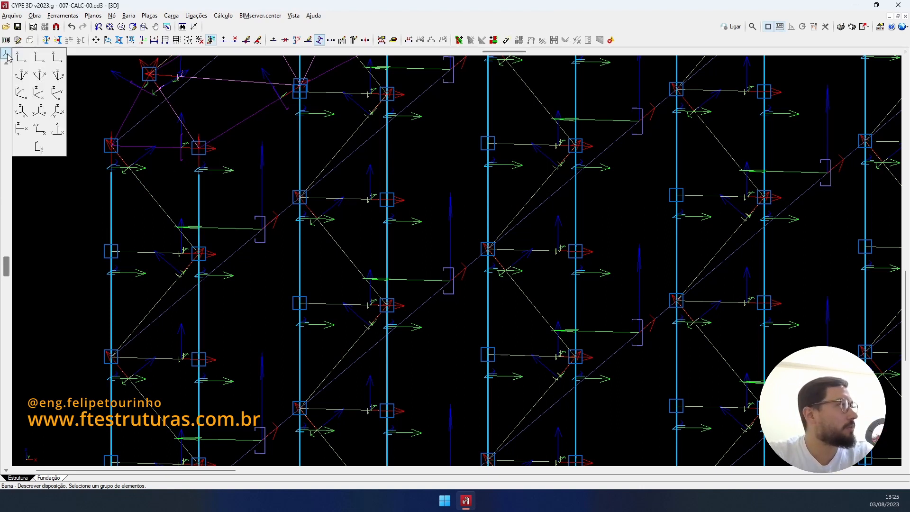
left_click(21, 60)
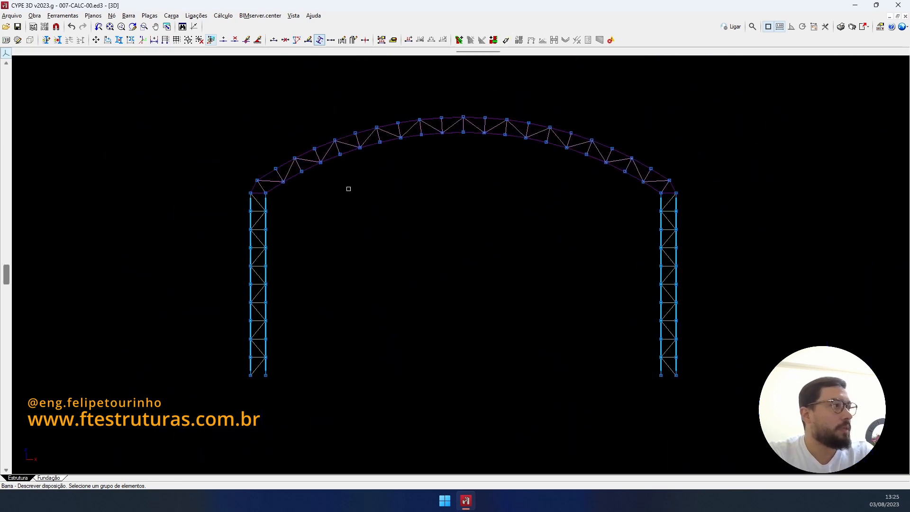
scroll(293, 195, "up", 4)
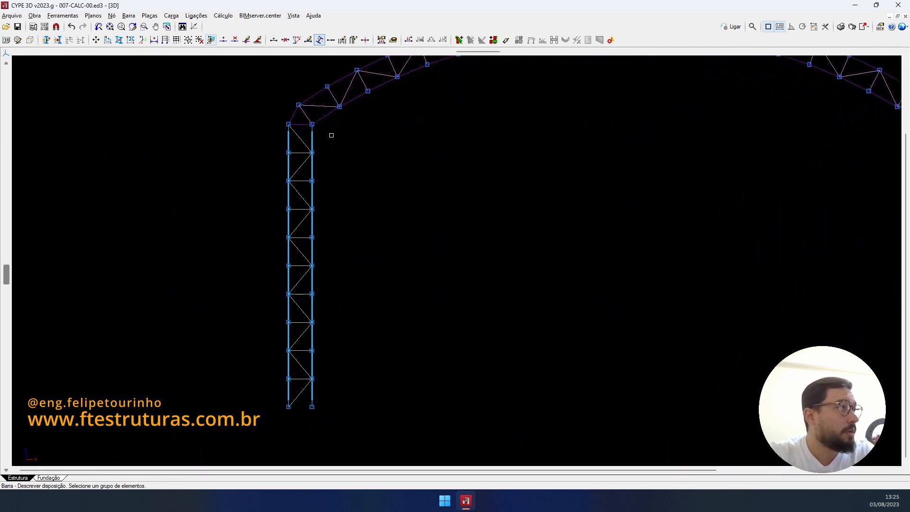
scroll(304, 124, "up", 2)
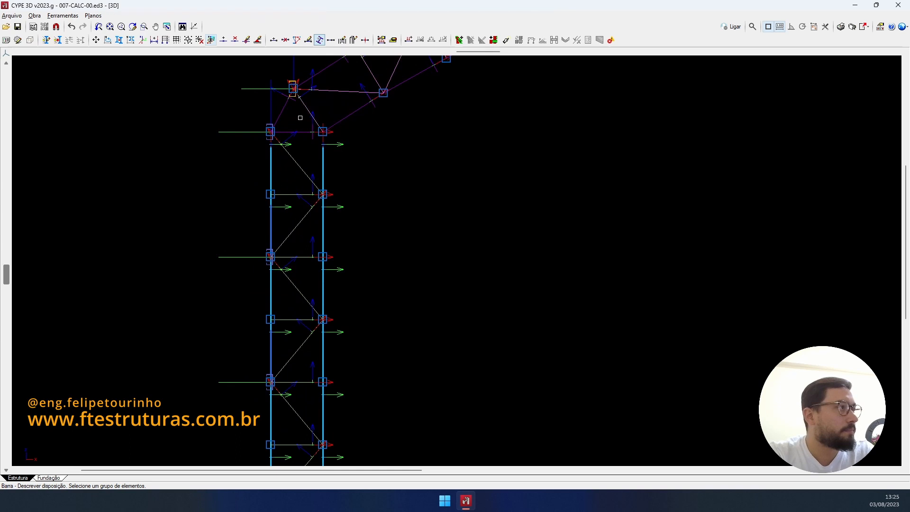
left_click(304, 120)
scroll(360, 223, "down", 5)
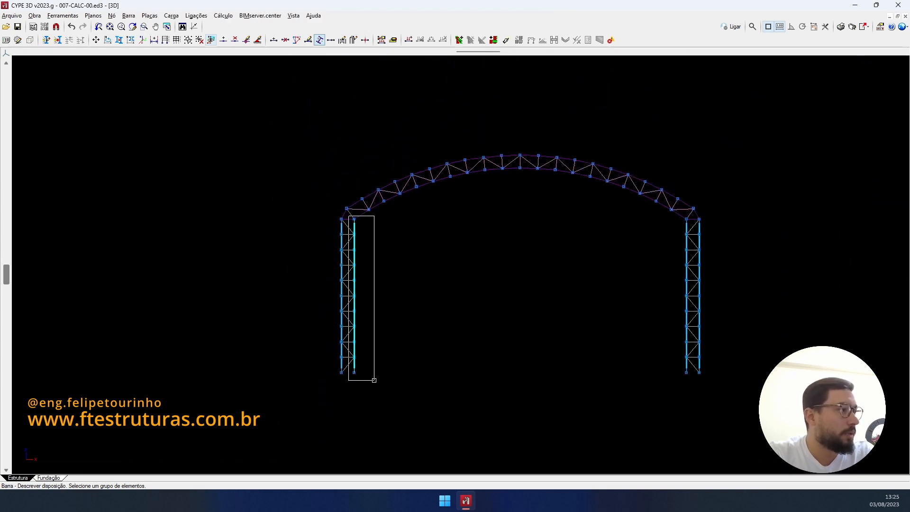
left_click(374, 380)
scroll(710, 221, "up", 3)
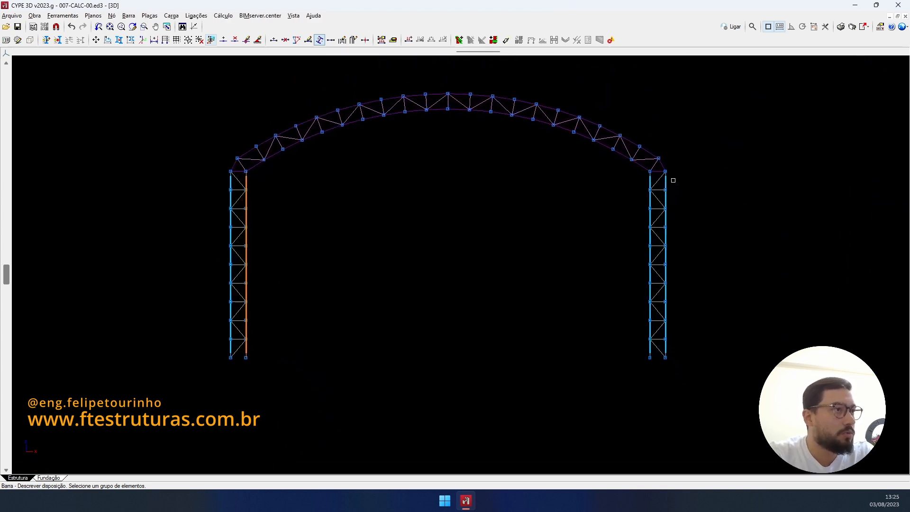
scroll(664, 179, "up", 4)
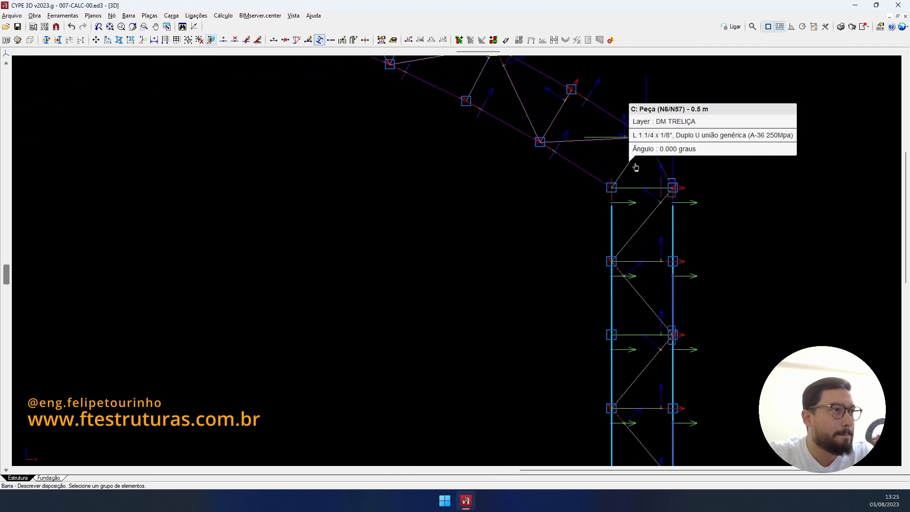
scroll(640, 170, "up", 2)
scroll(653, 173, "down", 5)
left_click(654, 174)
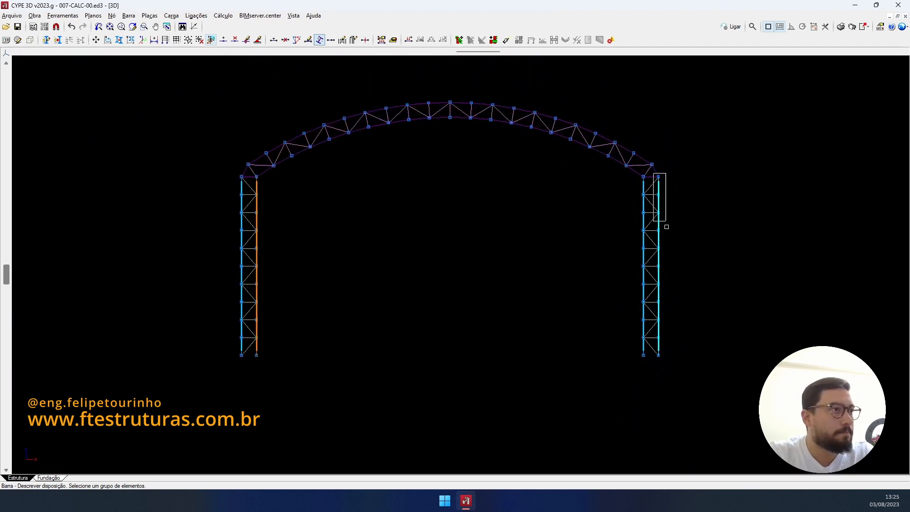
left_click(673, 376)
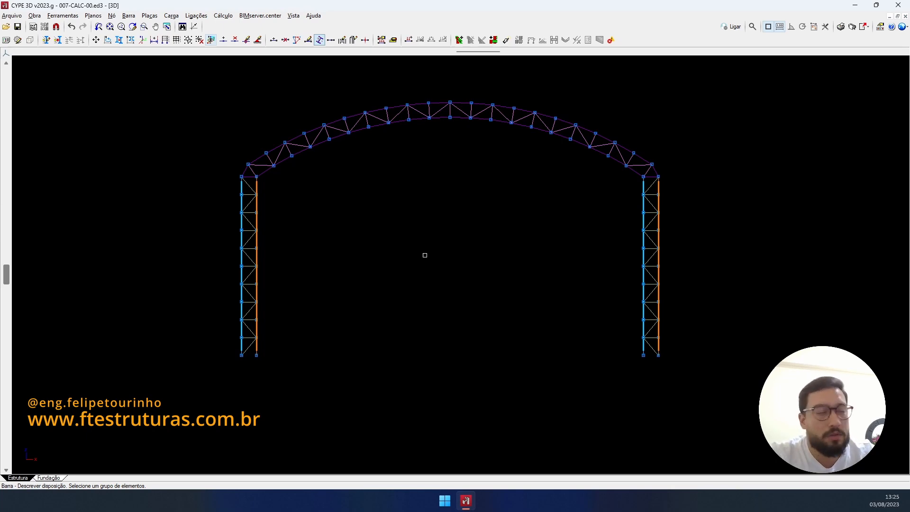
middle_click_drag(347, 283, 413, 332, "shift")
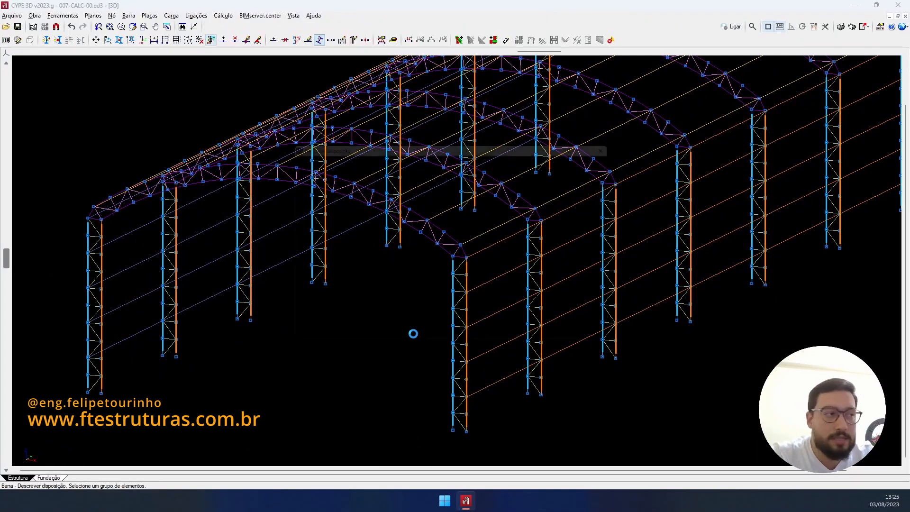
right_click(413, 334)
left_click(606, 348)
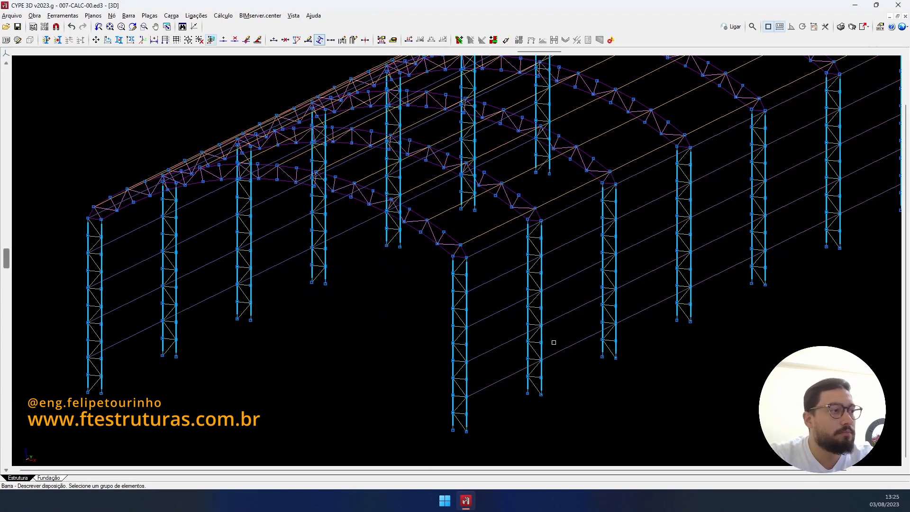
Step: Hide every layer except BANZO DO PILAR, accepting that the active layer is hidden too
scroll(375, 199, "down", 3)
left_click(46, 40)
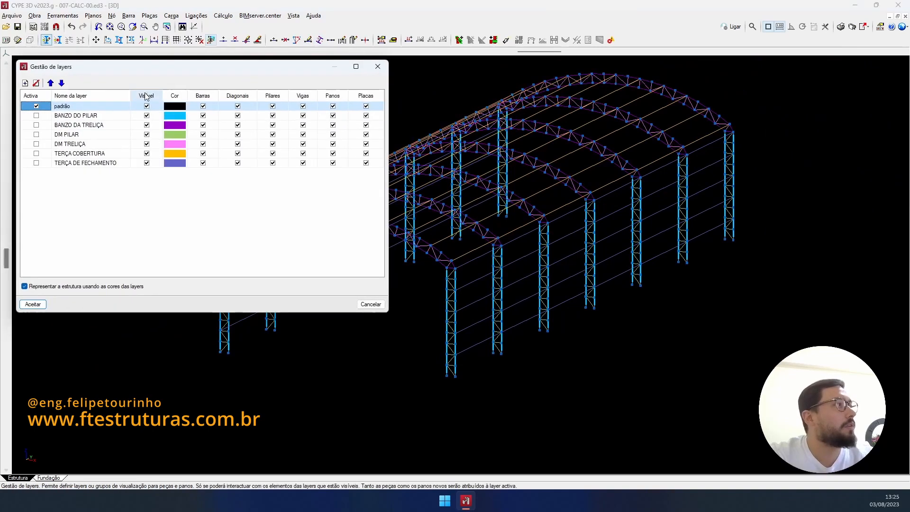
left_click(147, 94)
left_click(147, 117)
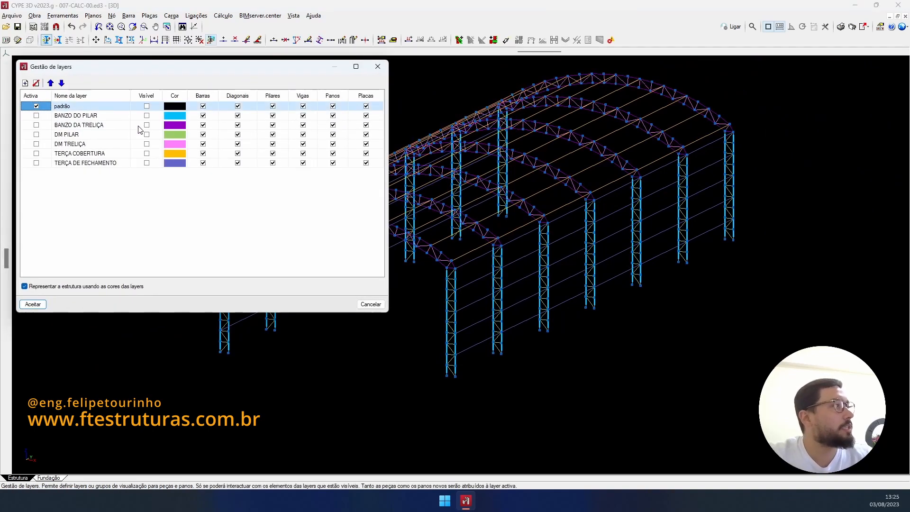
left_click(146, 116)
left_click(27, 306)
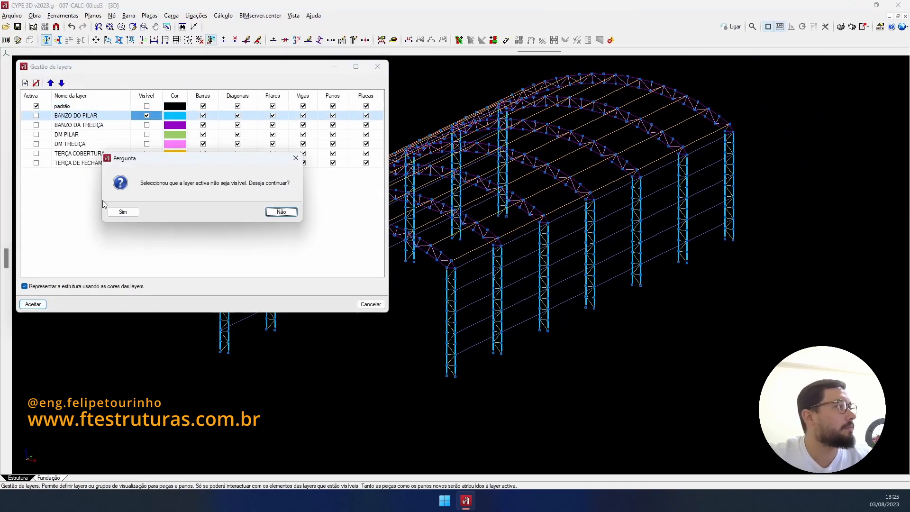
left_click(122, 209)
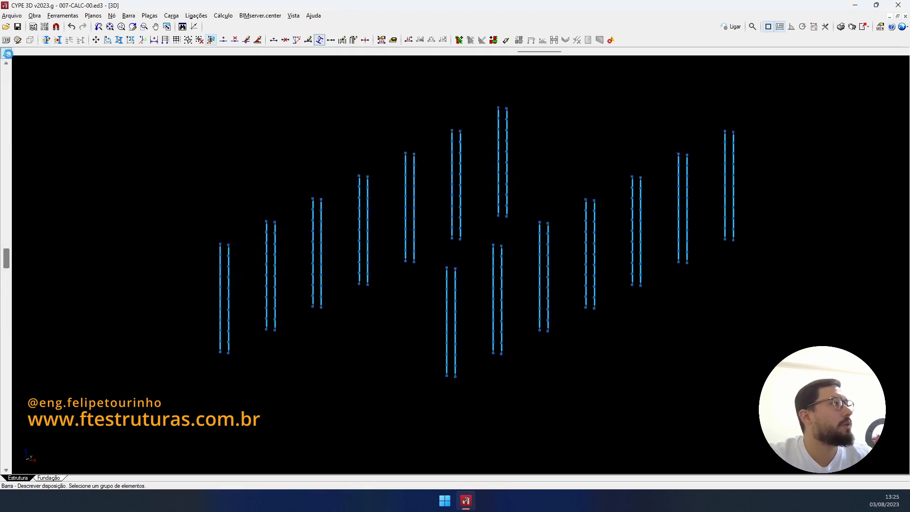
Step: In the XZ front view, rotate the right-hand chord of every column so its U profile opens to the left, and check the local axes
left_click(7, 53)
left_click(20, 59)
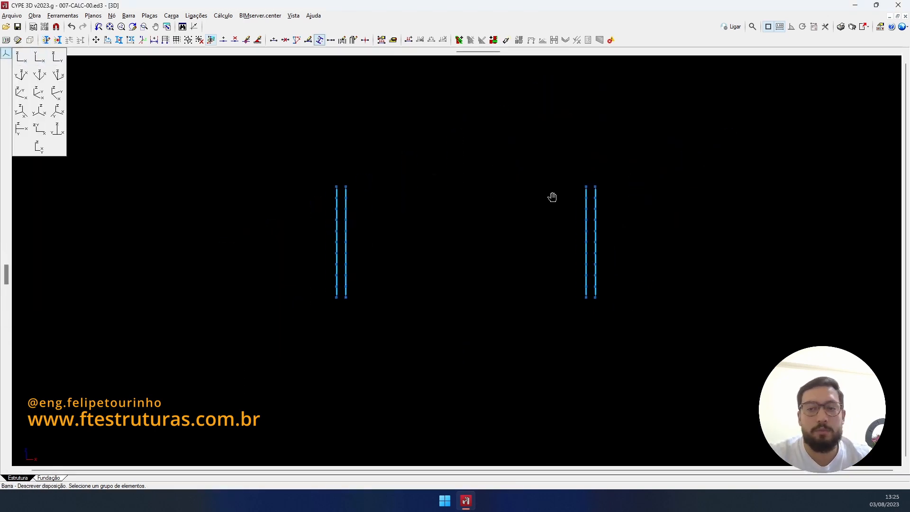
scroll(542, 205, "up", 2)
left_click_drag(228, 171, 268, 356)
left_click_drag(593, 222, 630, 366)
right_click(630, 366)
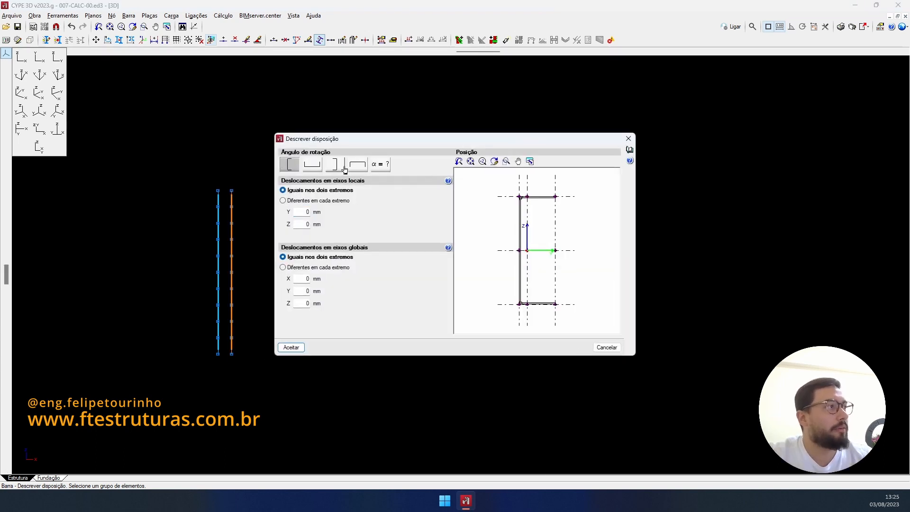
left_click(335, 164)
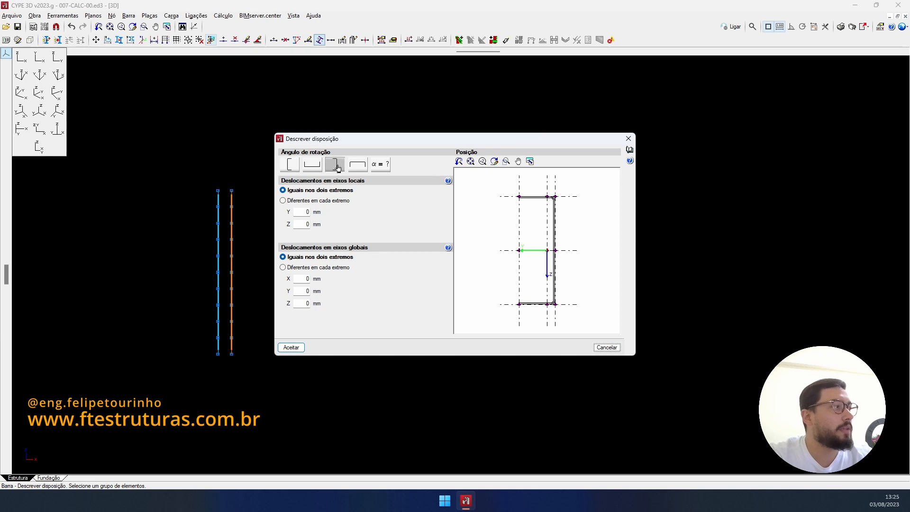
left_click(292, 349)
middle_click_drag(376, 241, 358, 256)
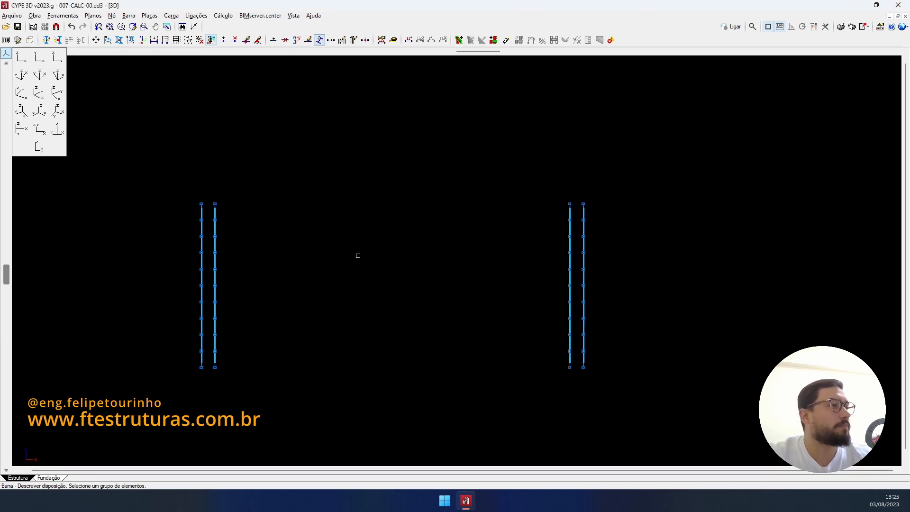
middle_click_drag(260, 249, 238, 161, "shift")
scroll(238, 161, "up", 5)
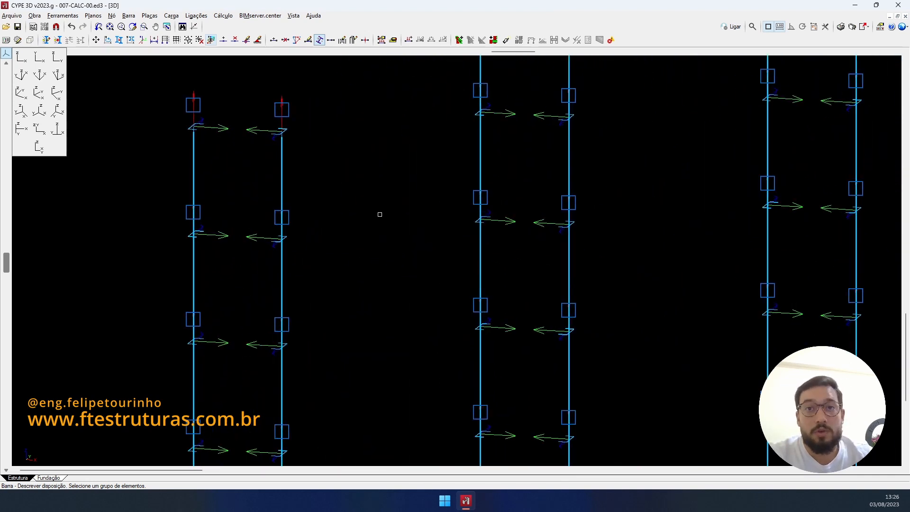
scroll(380, 214, "down", 8)
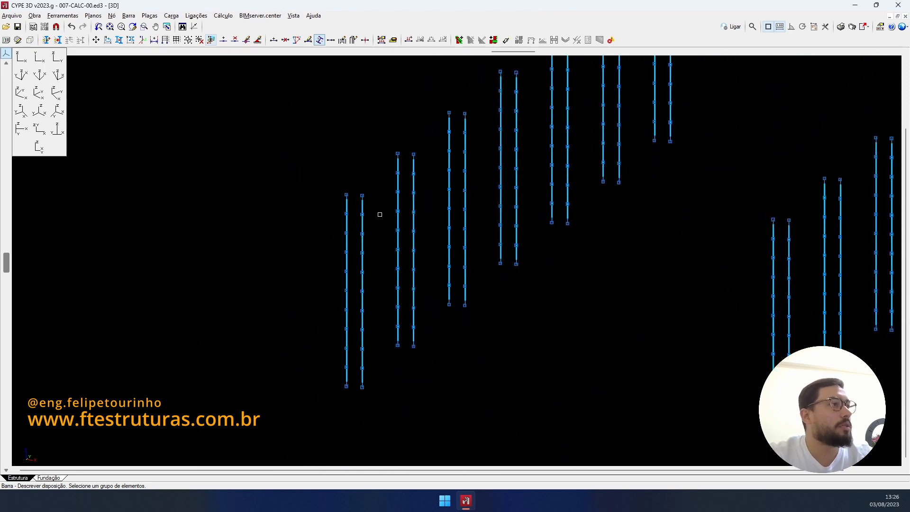
Step: Show only the BANZO DA TRELIÇA layer instead of BANZO DO PILAR and examine the local axes of the arched truss chords
left_click(46, 40)
left_click(147, 115)
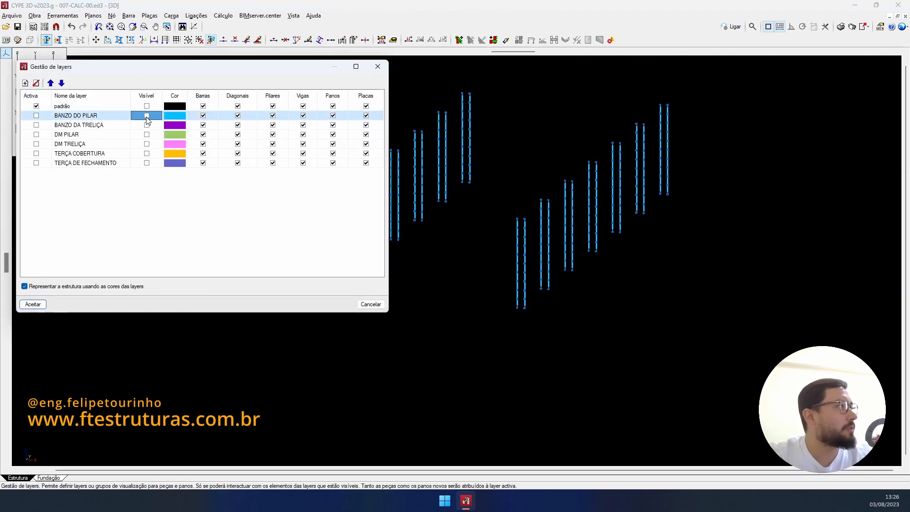
left_click(147, 125)
left_click(33, 305)
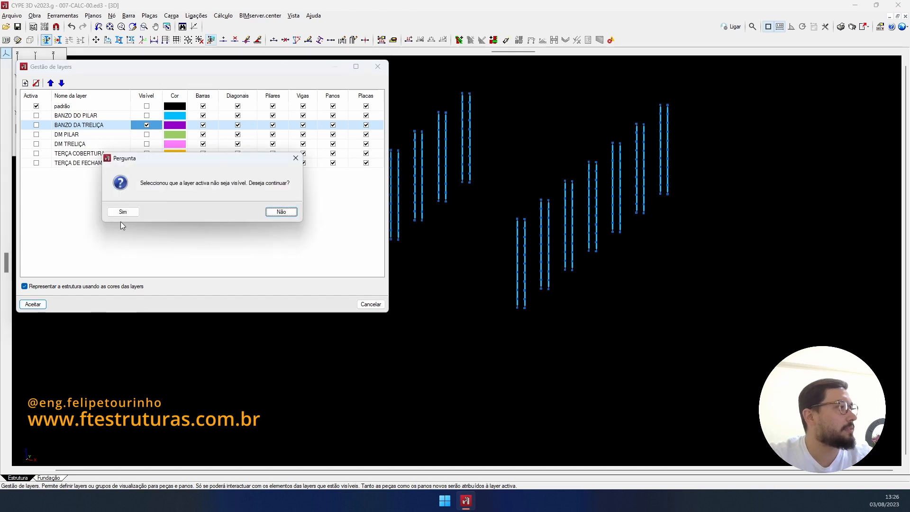
left_click(124, 211)
scroll(482, 193, "up", 6)
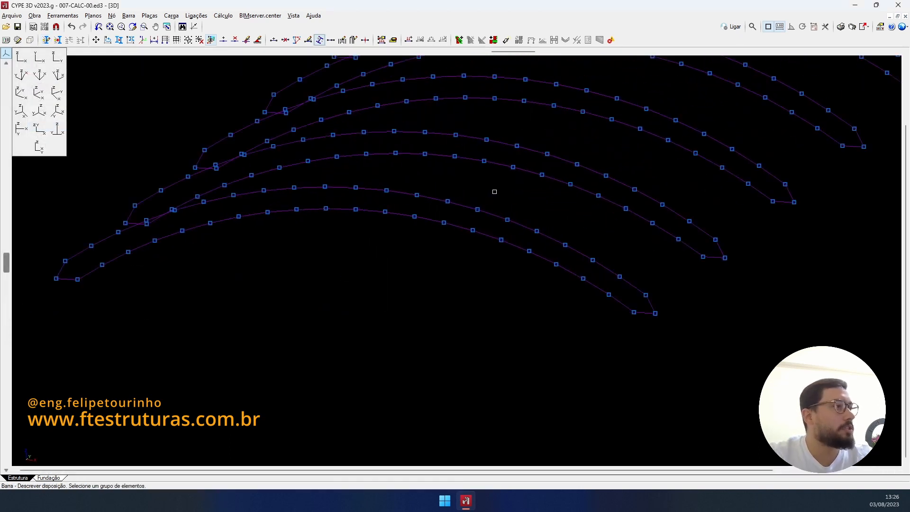
scroll(558, 223, "up", 3)
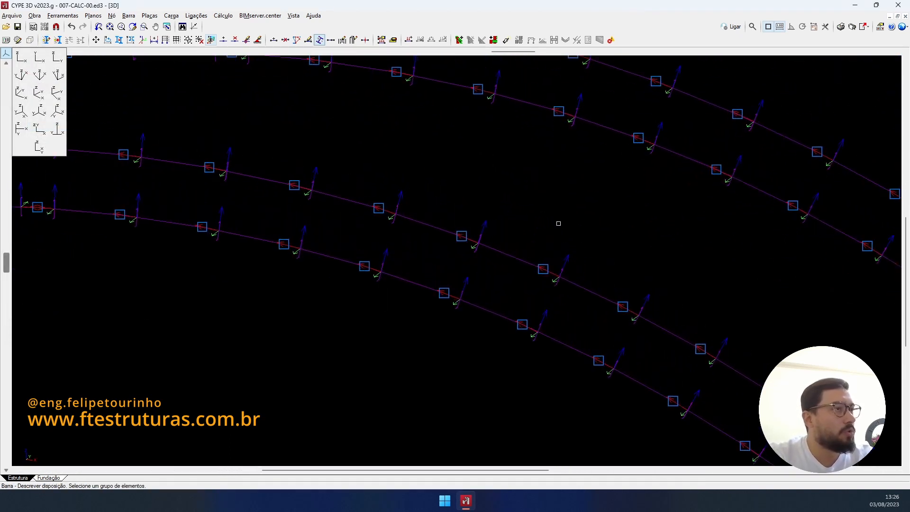
scroll(558, 223, "down", 3)
scroll(558, 223, "down", 4)
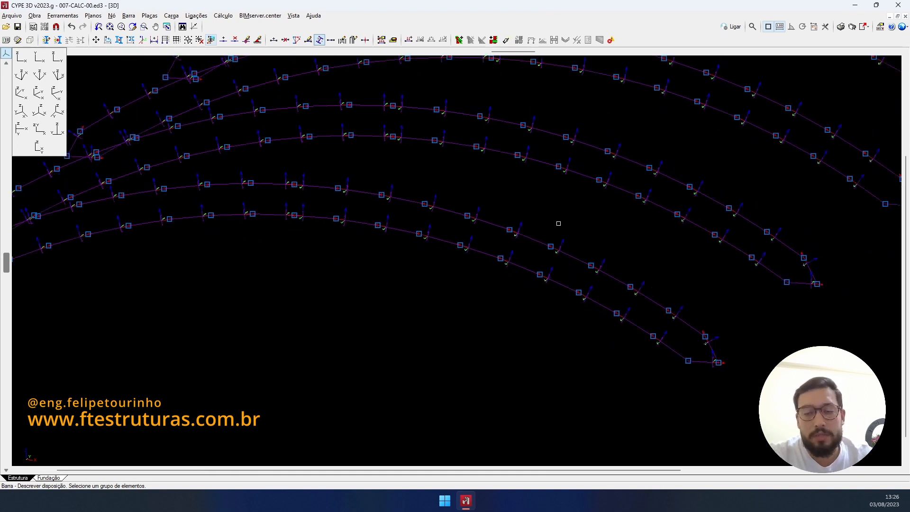
scroll(559, 223, "up", 3)
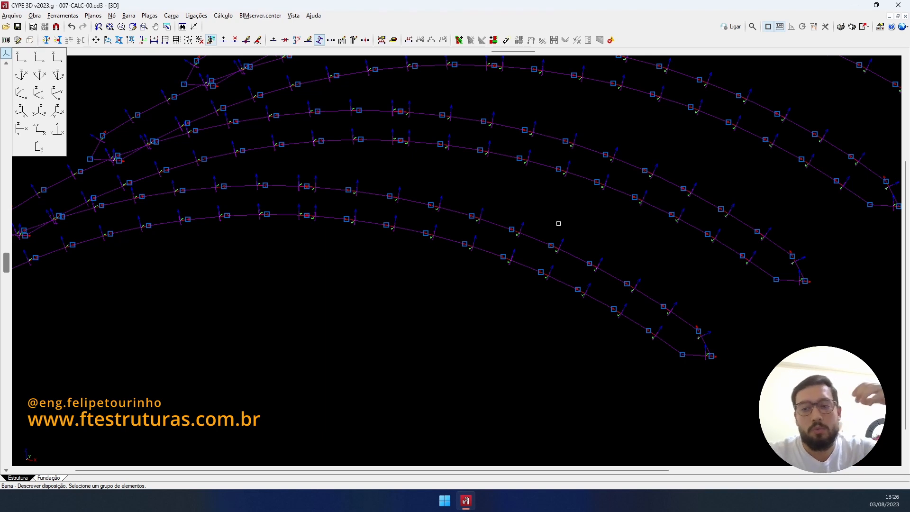
Step: In the XZ front view, select all lower chord bars of the arched trusses and rotate their U profile to open upward
left_click(21, 58)
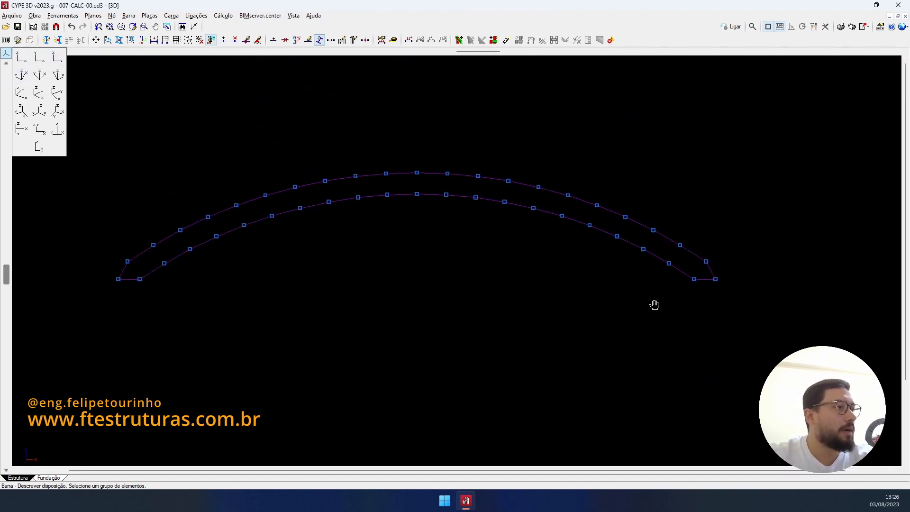
left_click_drag(705, 278, 743, 332)
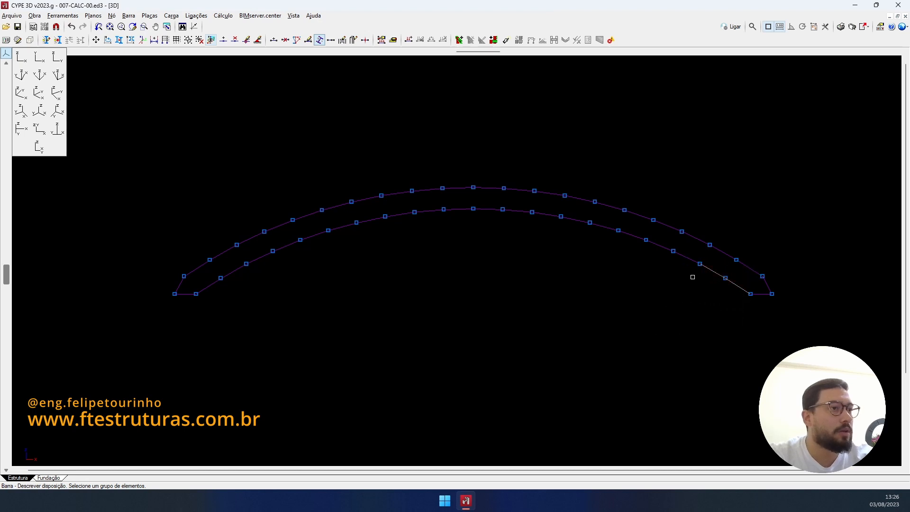
left_click_drag(604, 248, 527, 210)
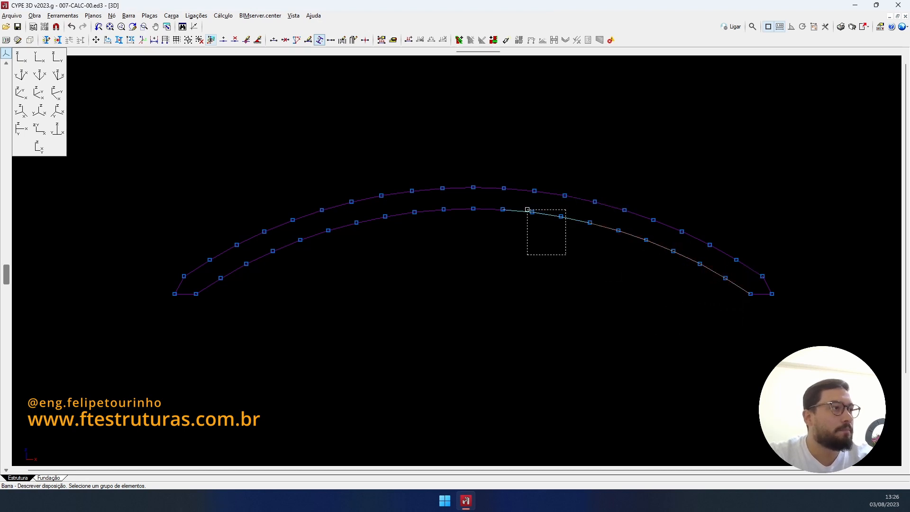
left_click_drag(508, 251, 488, 238)
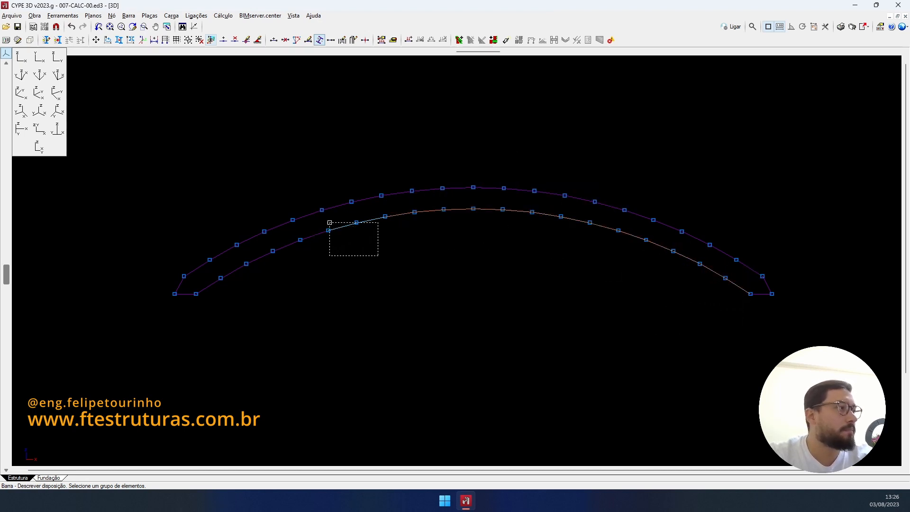
left_click_drag(288, 243, 288, 243)
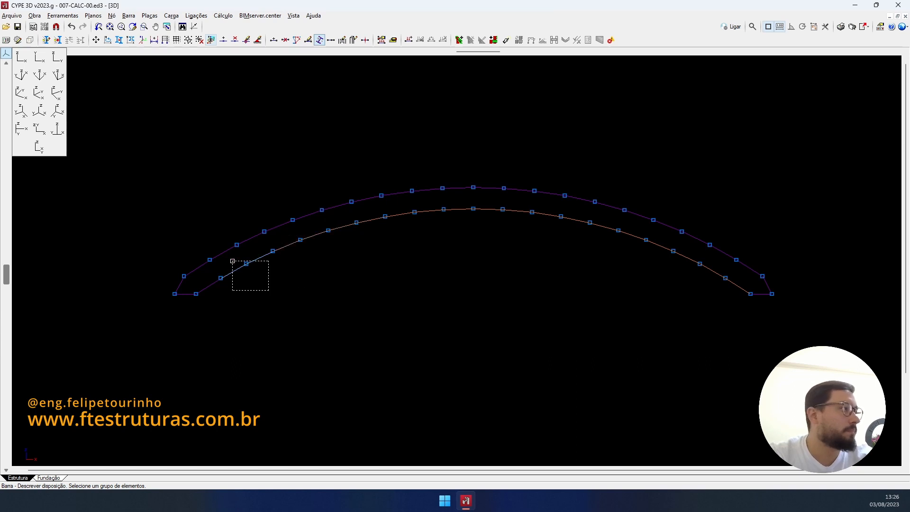
left_click(215, 292)
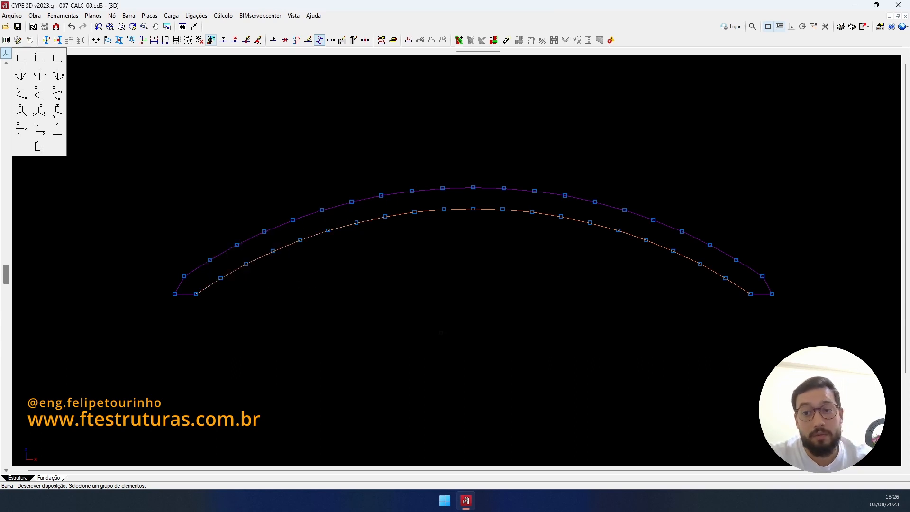
right_click(440, 332)
left_click(309, 166)
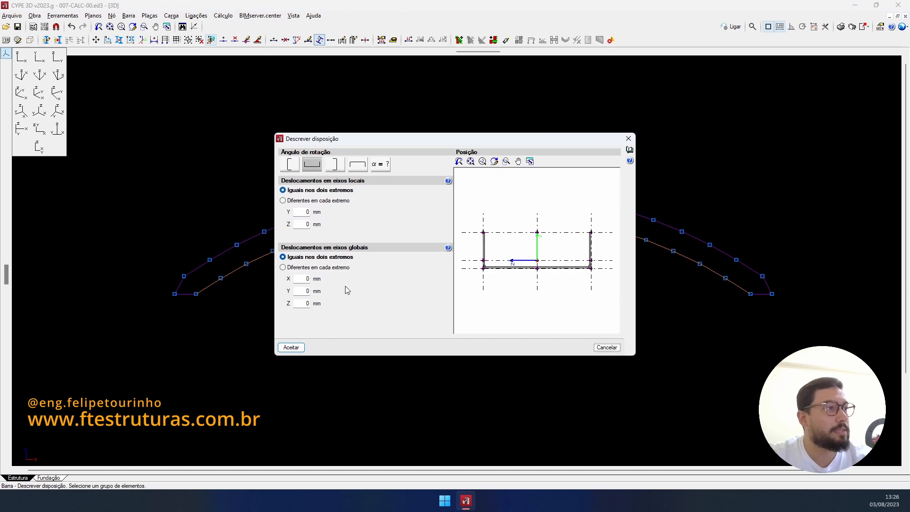
left_click(291, 348)
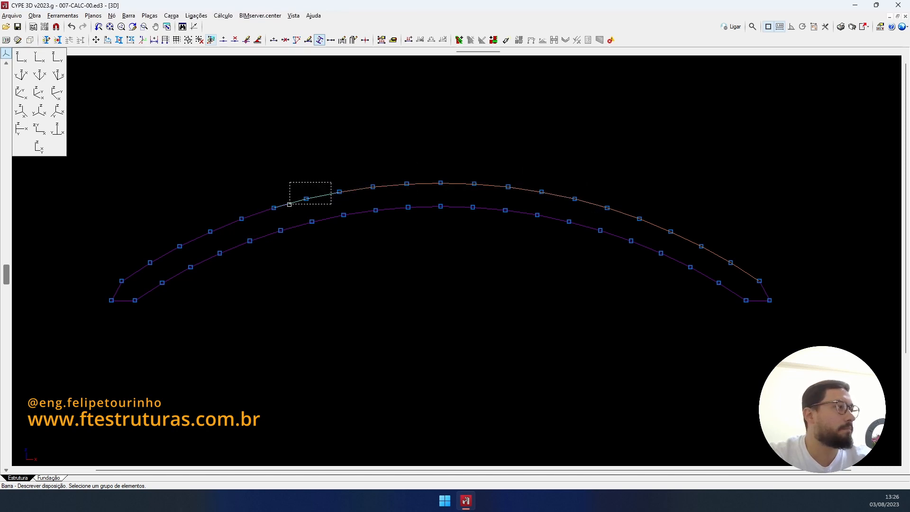
Step: Rotate all upper chord bars of the arched trusses so their U profile opens downward, and check the local axes
left_click(160, 257)
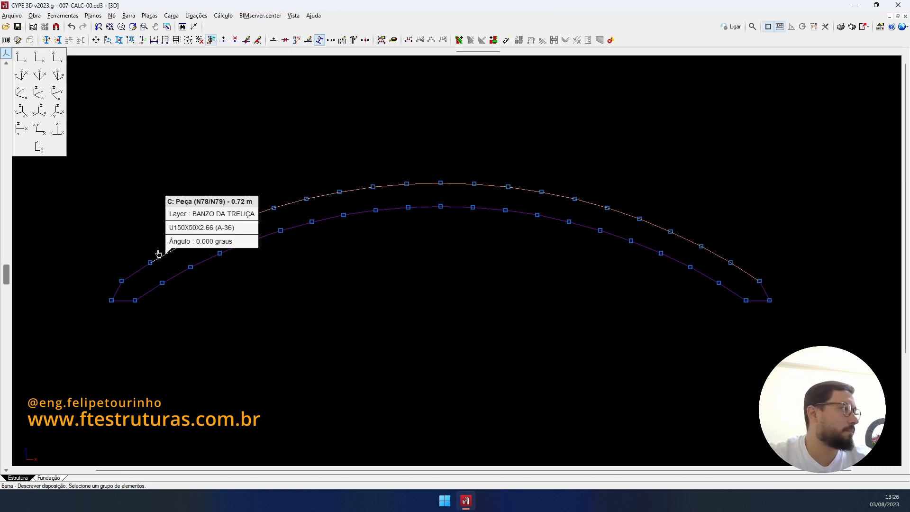
left_click(152, 250)
left_click(135, 277)
right_click(154, 273)
left_click(349, 163)
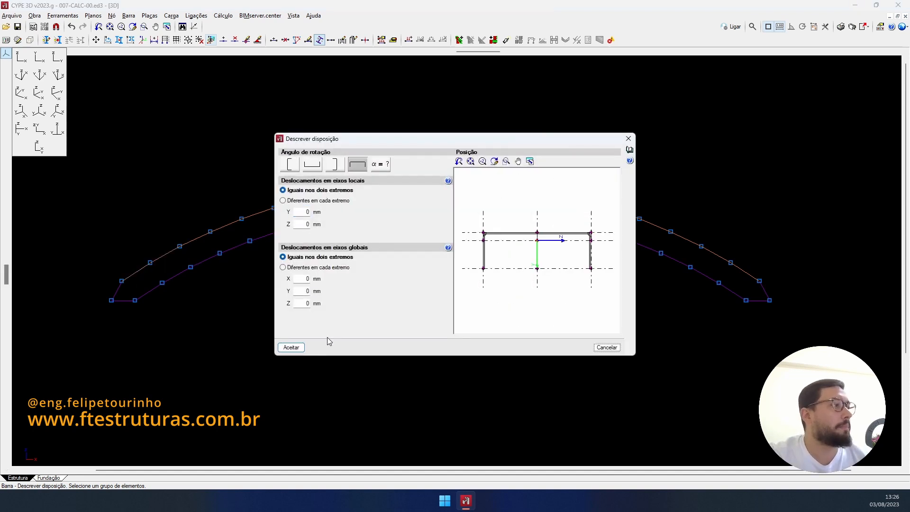
left_click(292, 348)
scroll(781, 285, "up", 2)
scroll(780, 285, "up", 5)
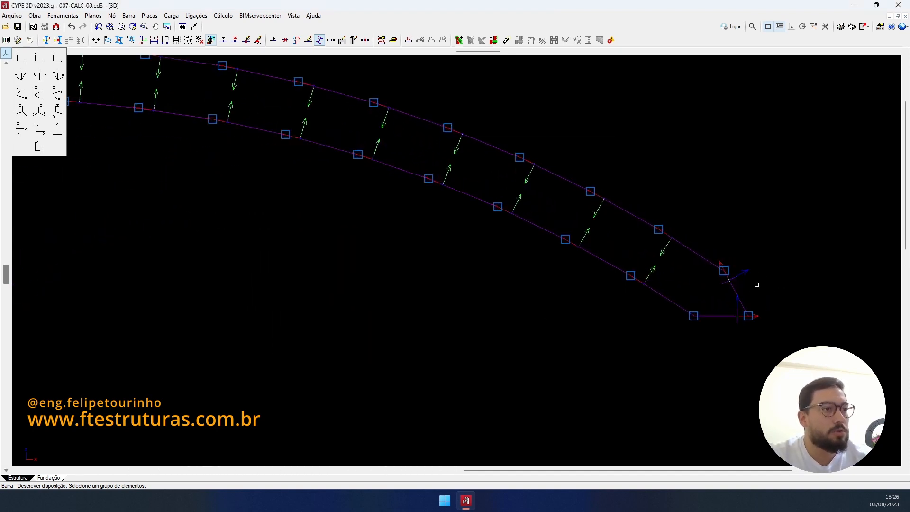
scroll(681, 288, "down", 6)
middle_click_drag(679, 289, 674, 298, "shift")
Step: Try the upward-opening U orientation on the inclined right-hand end bar of a single truss in the 3D view
scroll(674, 298, "up", 6)
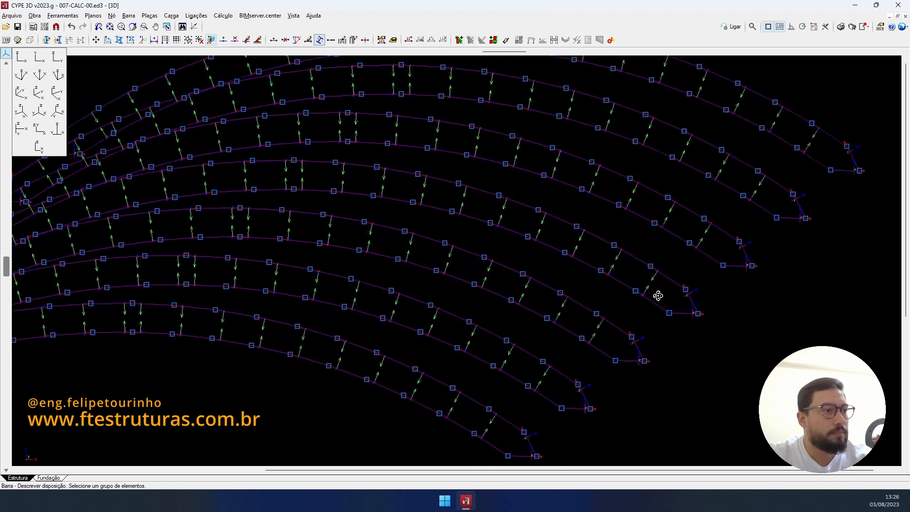
scroll(501, 376, "up", 3)
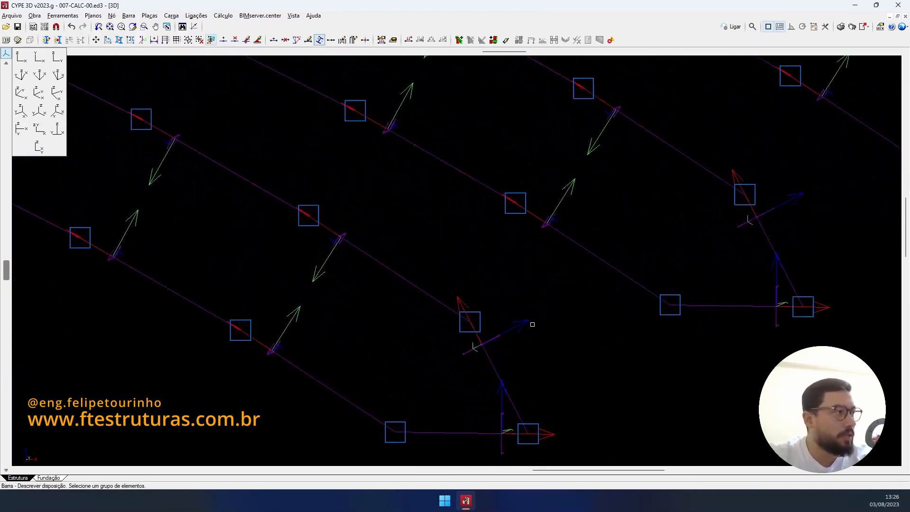
middle_click_drag(559, 319, 604, 278)
left_click(553, 317)
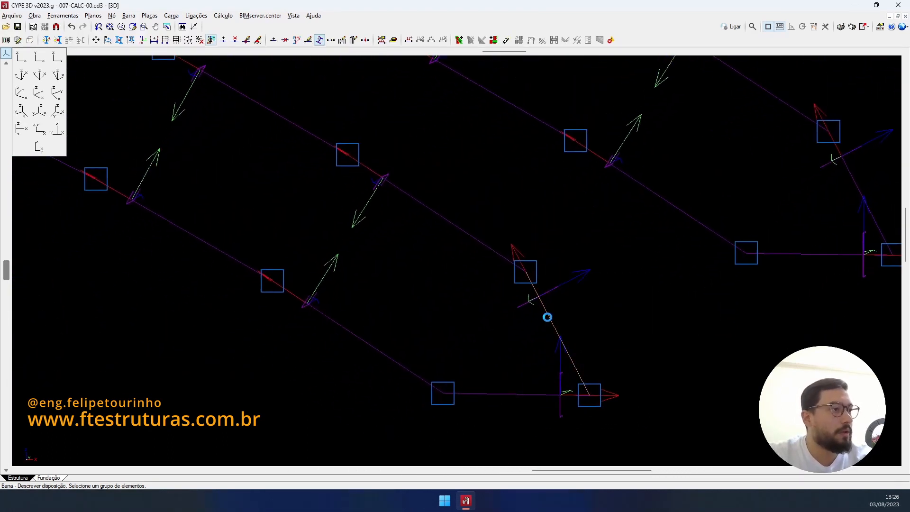
right_click(547, 315)
left_click_drag(413, 146, 721, 71)
left_click(608, 95)
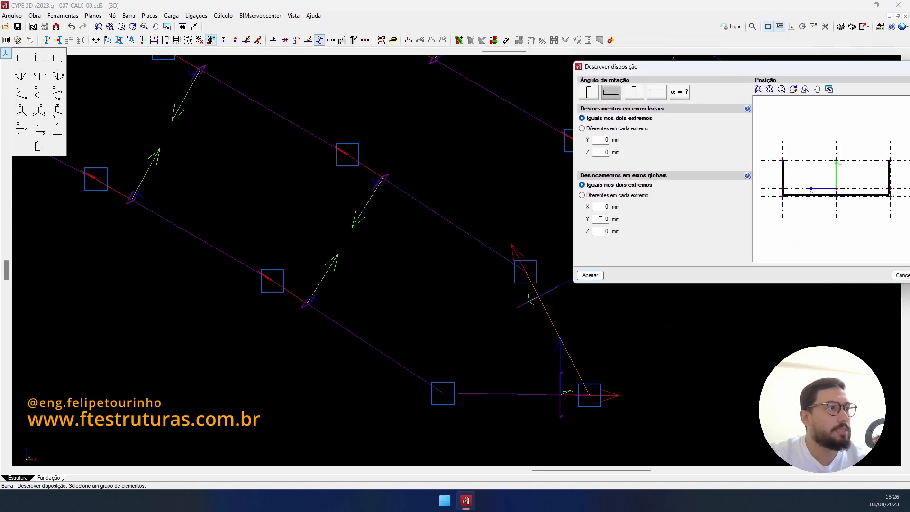
left_click(590, 275)
scroll(540, 313, "down", 5)
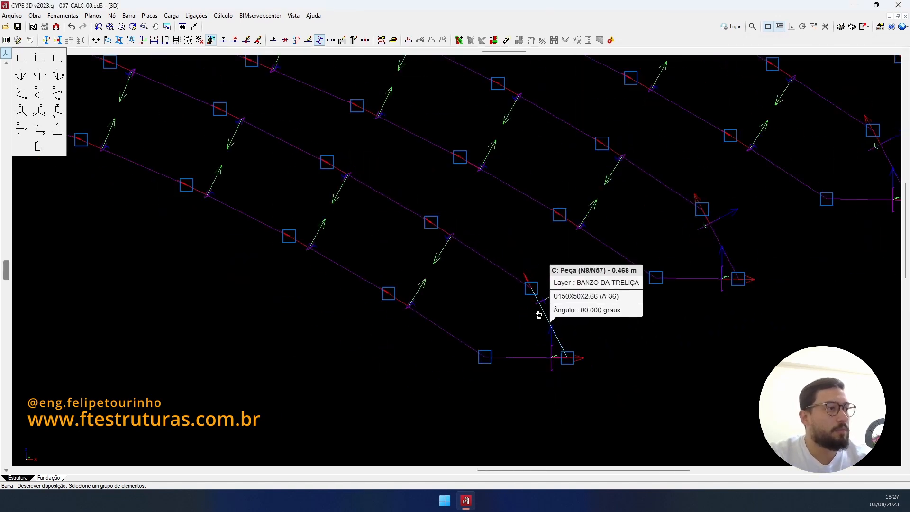
scroll(581, 323, "down", 5)
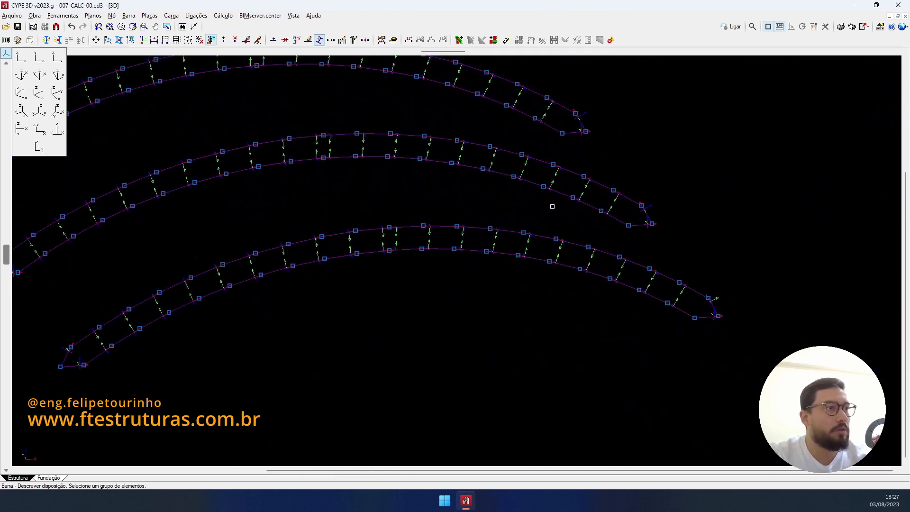
Step: Switch that single inclined end bar to the downward-opening U orientation
scroll(723, 288, "up", 6)
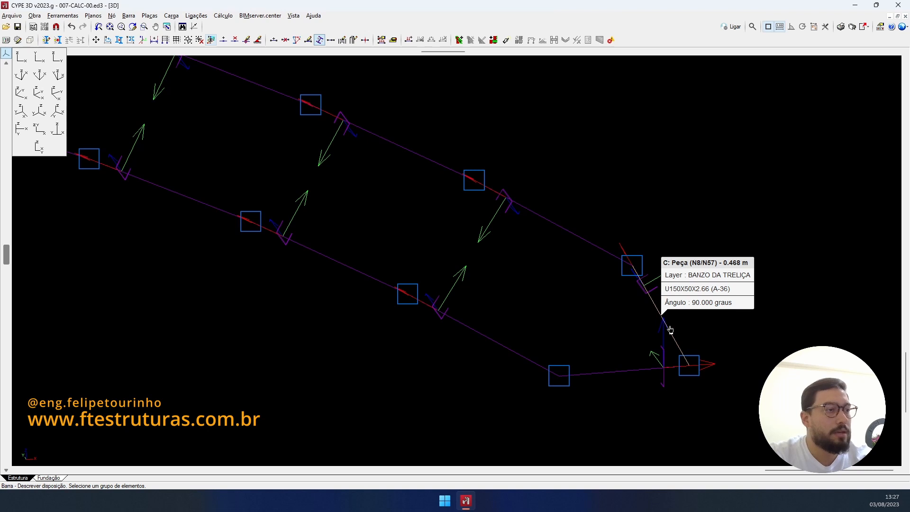
left_click(670, 330)
right_click(670, 330)
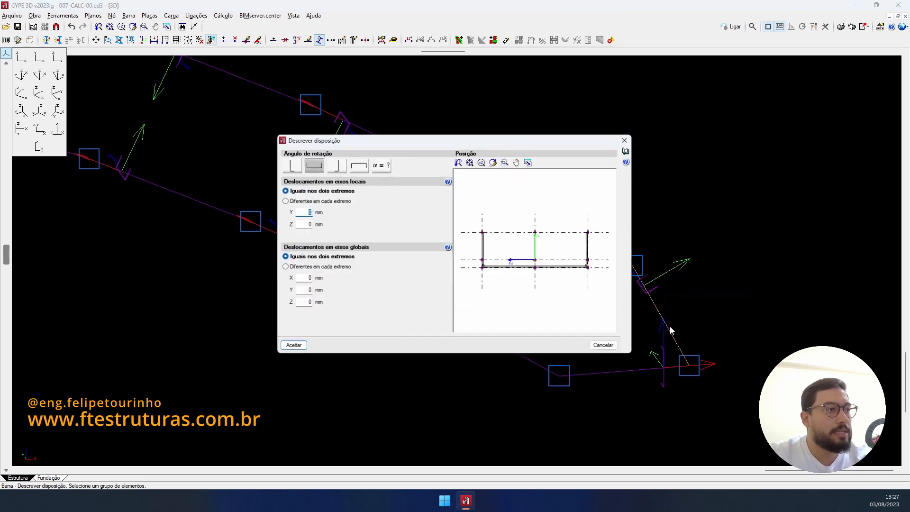
left_click(361, 169)
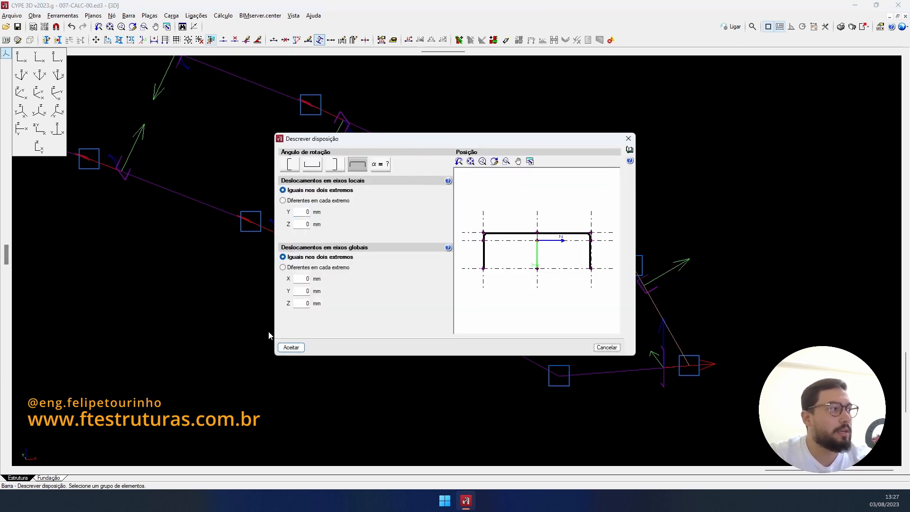
left_click(291, 348)
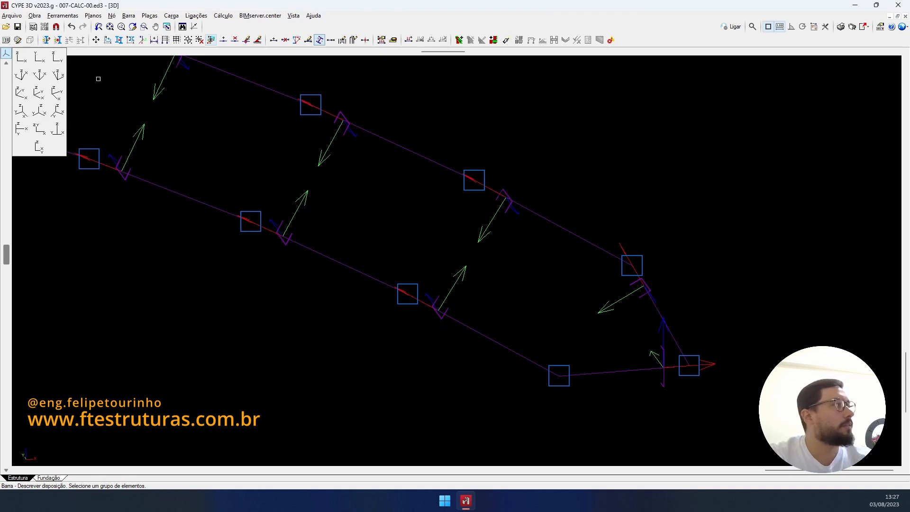
Step: In the XZ front view, apply the downward-opening U orientation to the inclined right-hand end bars of all trusses
left_click(18, 57)
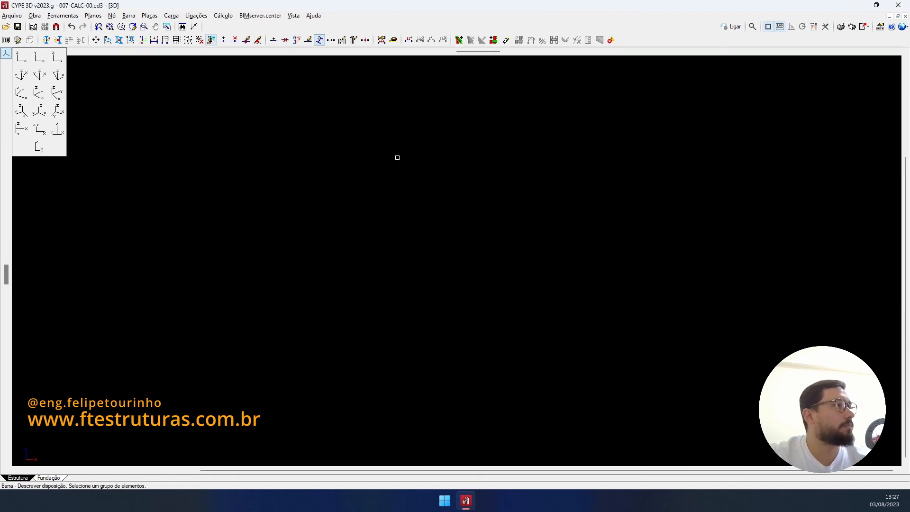
scroll(659, 233, "down", 6)
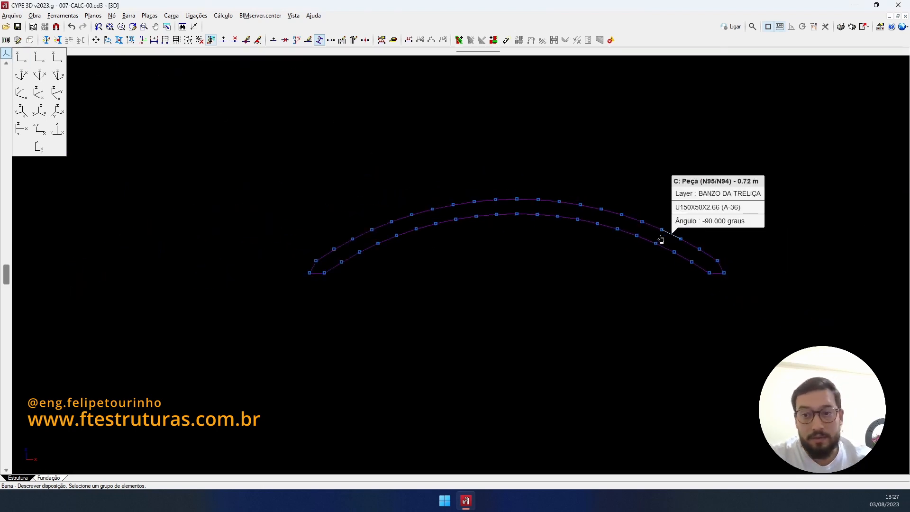
middle_click_drag(662, 237, 485, 209)
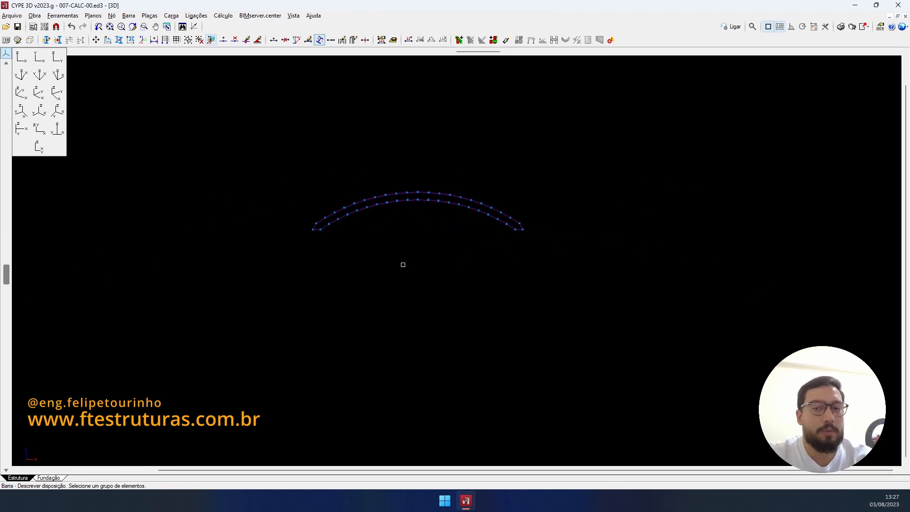
middle_click(403, 265)
middle_click(403, 265)
scroll(533, 290, "up", 1)
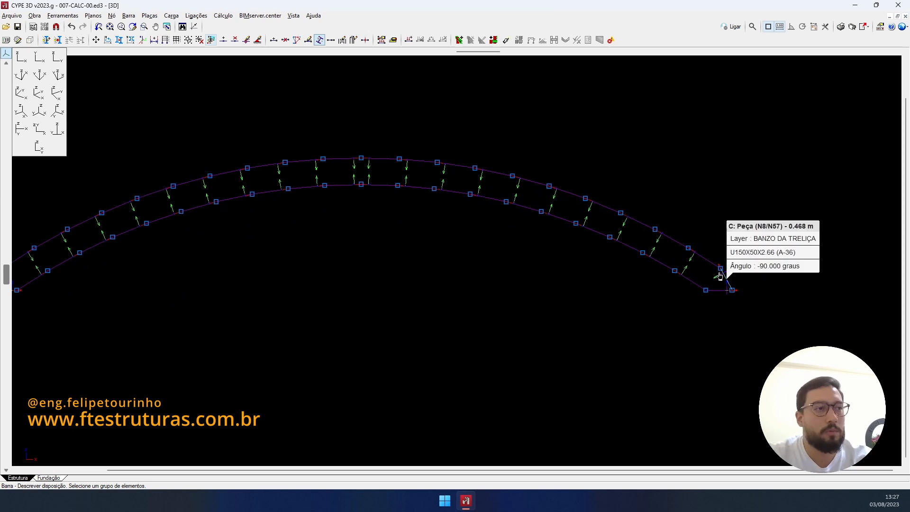
scroll(730, 284, "up", 4)
scroll(730, 283, "up", 1)
left_click_drag(719, 287, 697, 293)
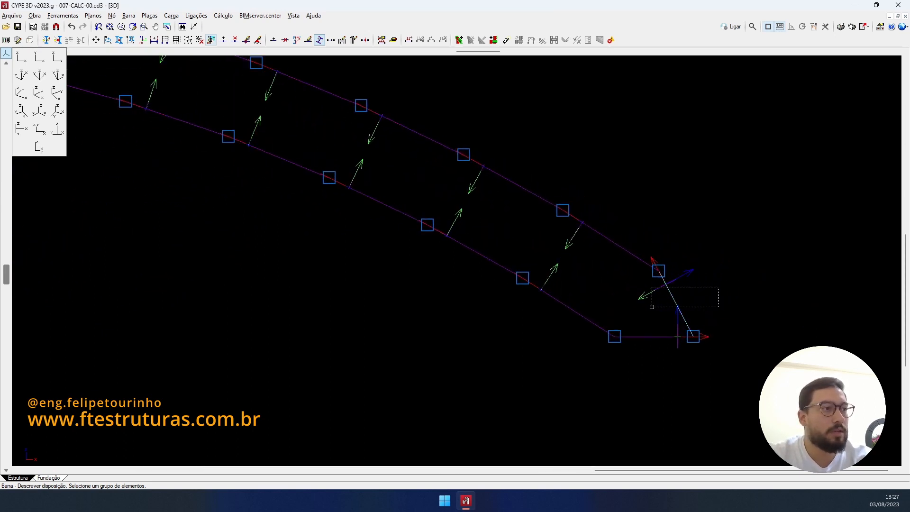
right_click(652, 307)
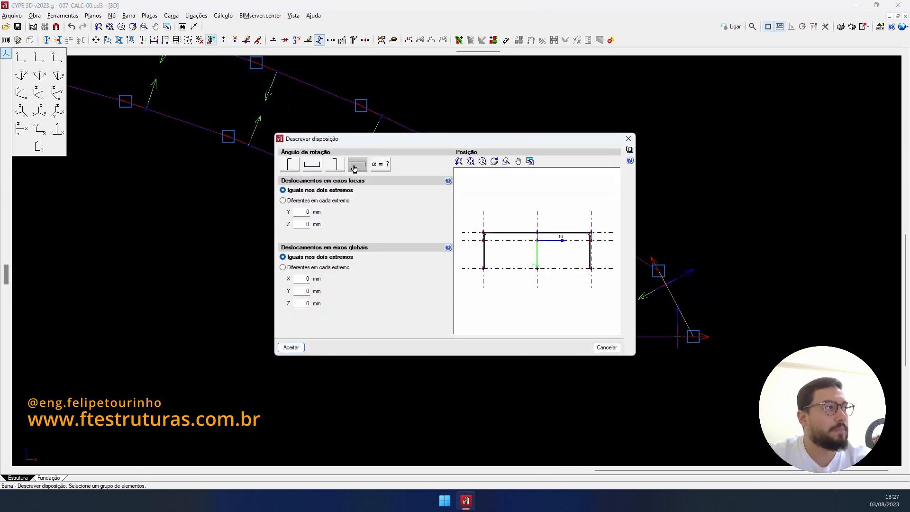
left_click(291, 347)
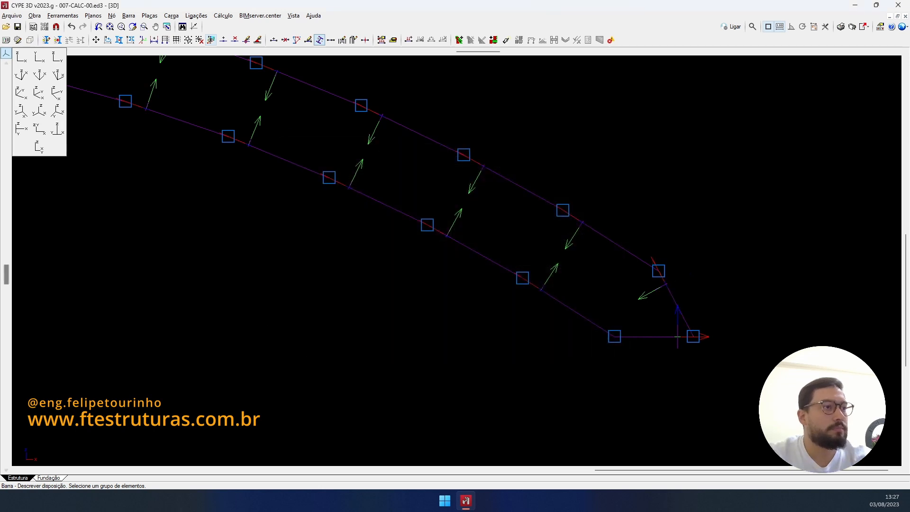
Step: Rotate the short horizontal bars at the trusses' right-hand support so their U profile opens upward
scroll(700, 377, "up", 3)
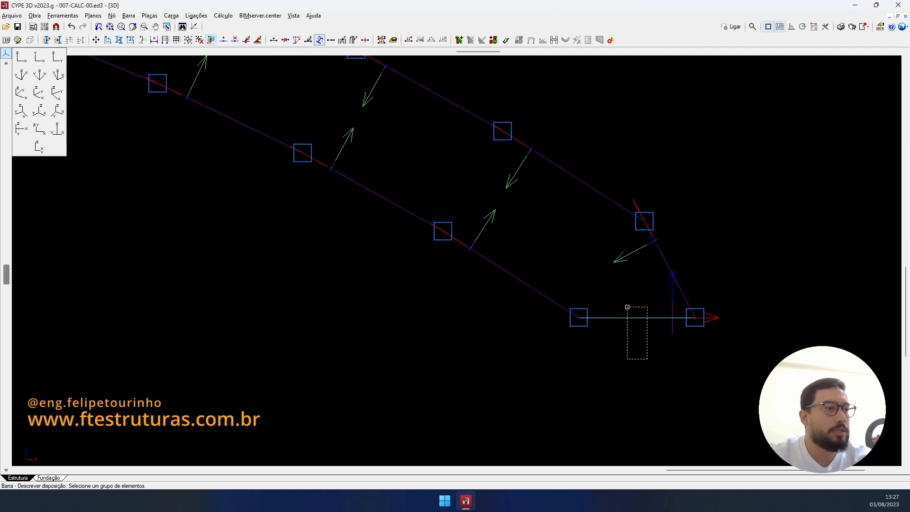
left_click(628, 307)
right_click(670, 346)
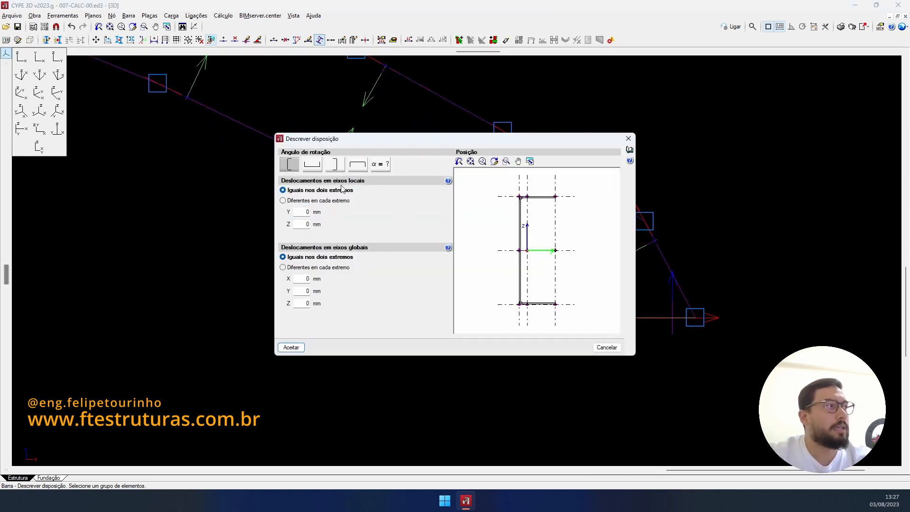
left_click(310, 165)
left_click(291, 347)
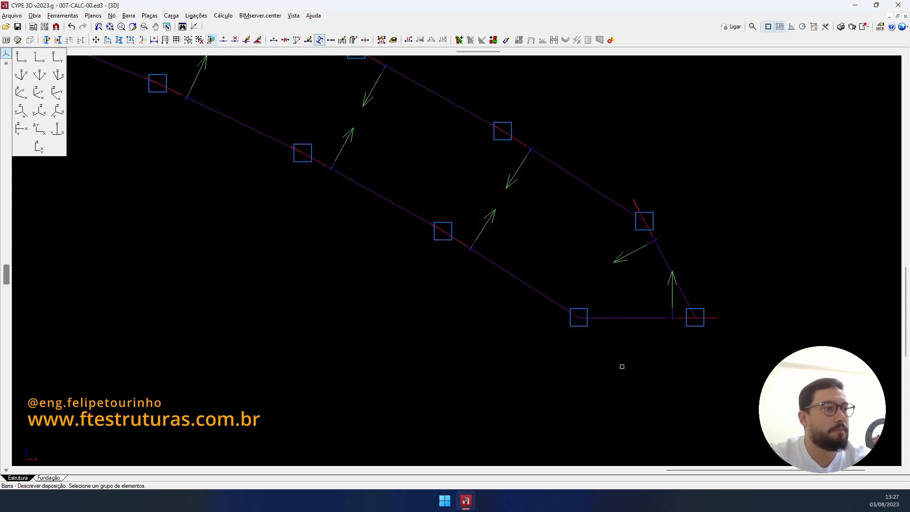
Step: Try the upward-opening U orientation on the inclined left-hand end bars of the trusses
scroll(646, 355, "down", 2)
scroll(645, 355, "down", 3)
scroll(502, 339, "up", 4)
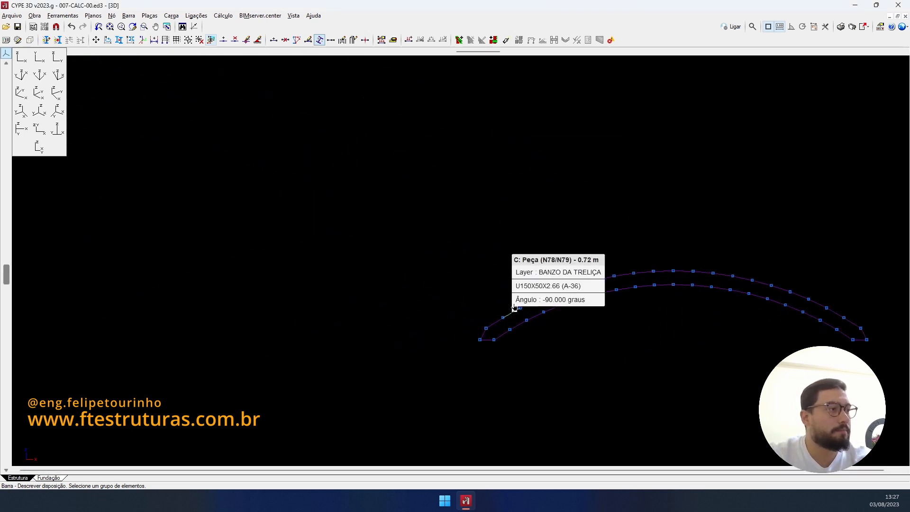
scroll(489, 348, "up", 5)
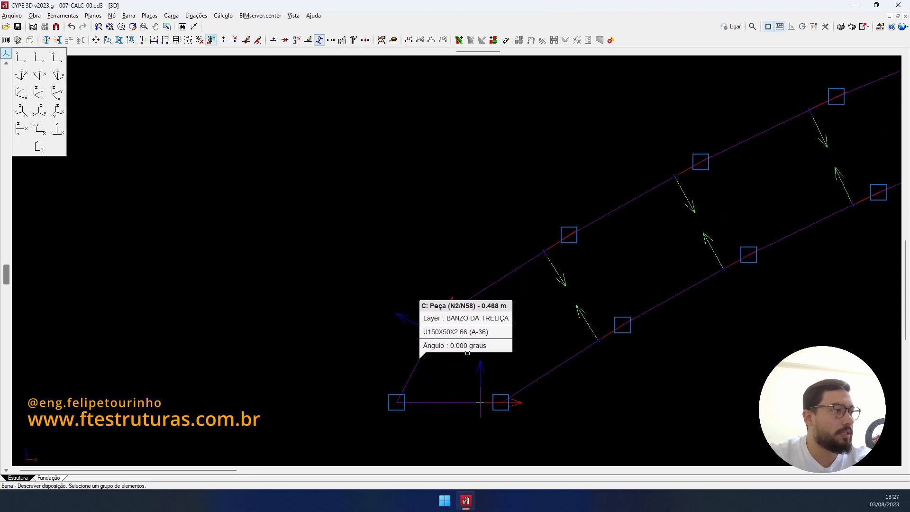
left_click(370, 375)
right_click(370, 375)
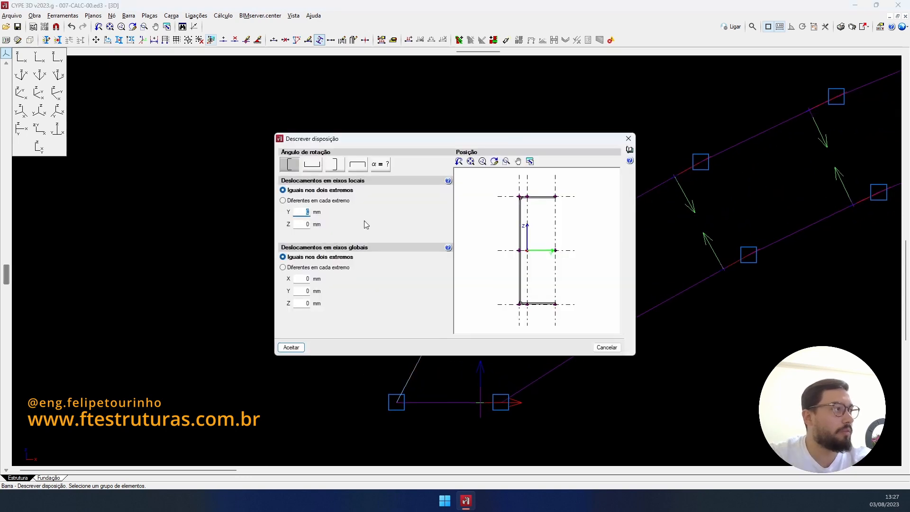
left_click(318, 165)
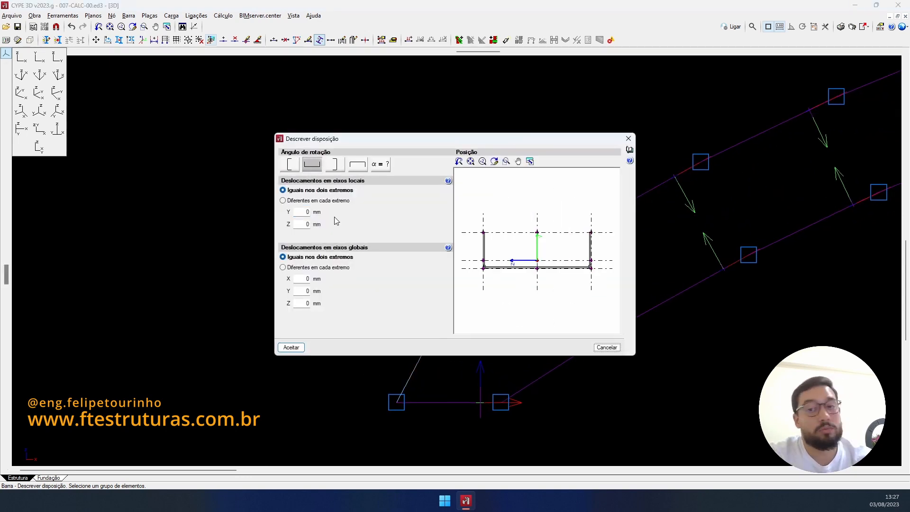
left_click(291, 348)
middle_click_drag(511, 344, 493, 311)
scroll(494, 311, "down", 3)
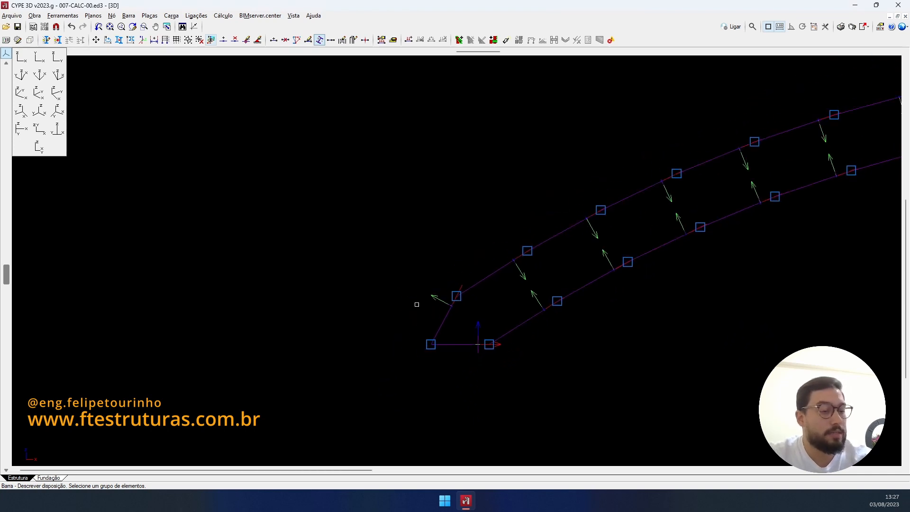
Step: Switch the inclined left-hand end bars of all trusses to the downward-opening U orientation
middle_click_drag(452, 333, 452, 357, "shift")
scroll(452, 357, "down", 2)
scroll(285, 168, "down", 3)
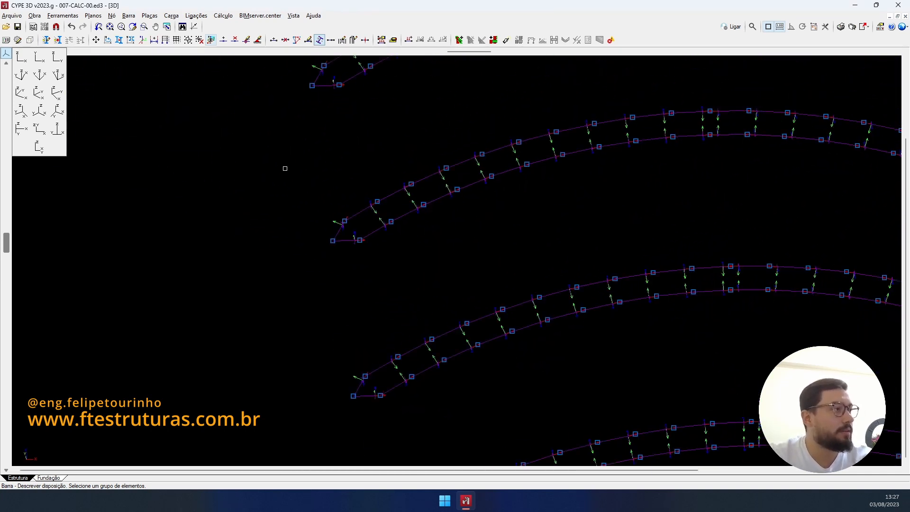
scroll(340, 235, "up", 5)
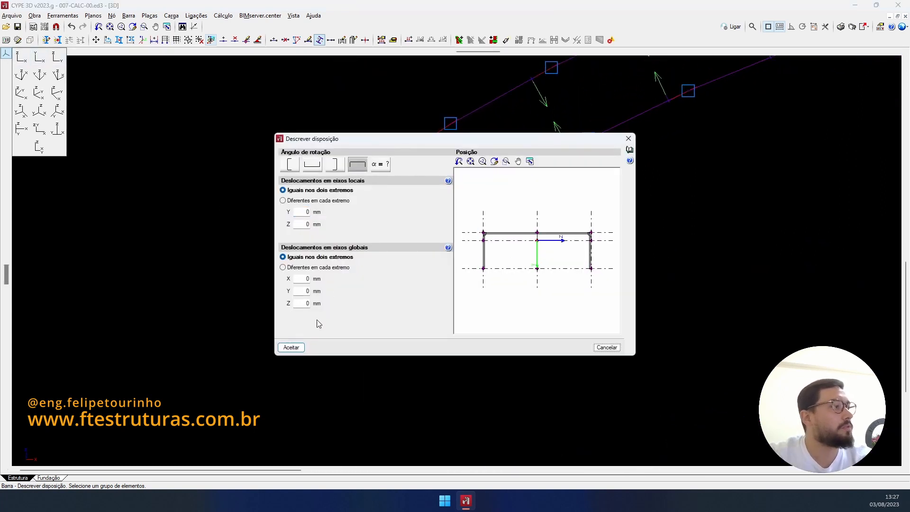
left_click(291, 348)
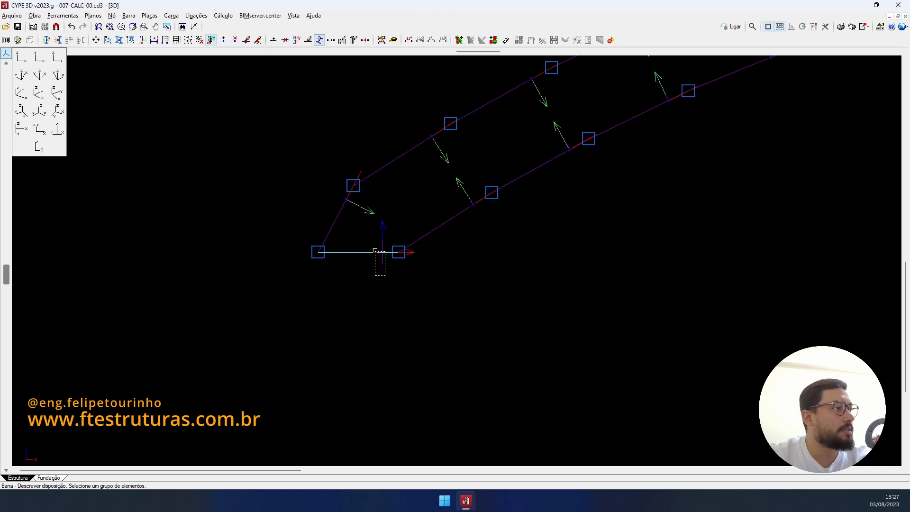
Step: Rotate the short horizontal bars at the trusses' left-hand support so their U profile opens upward
left_click(375, 251)
right_click(380, 244)
left_click(313, 165)
left_click(291, 348)
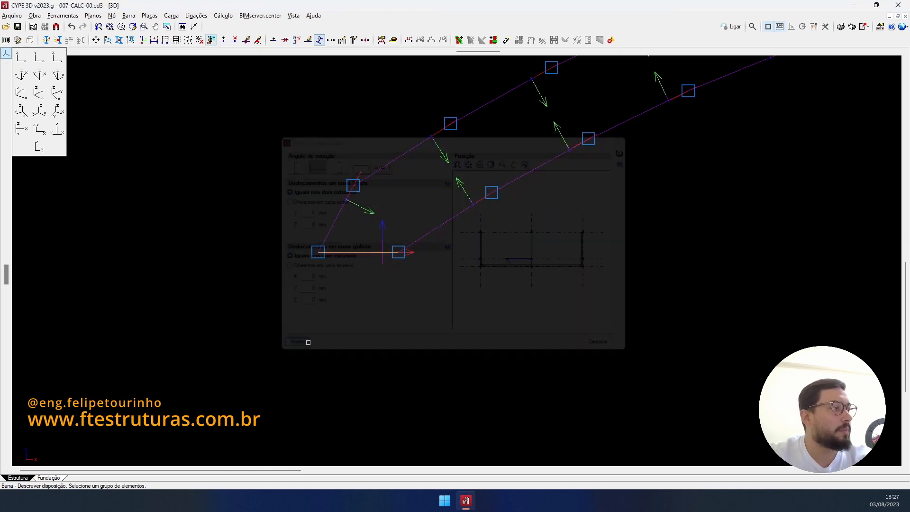
Step: Examine the chord and end bar profiles of all trusses in the rendered 3D model, then return to the wireframe
scroll(349, 280, "down", 5)
middle_click_drag(478, 248, 483, 377)
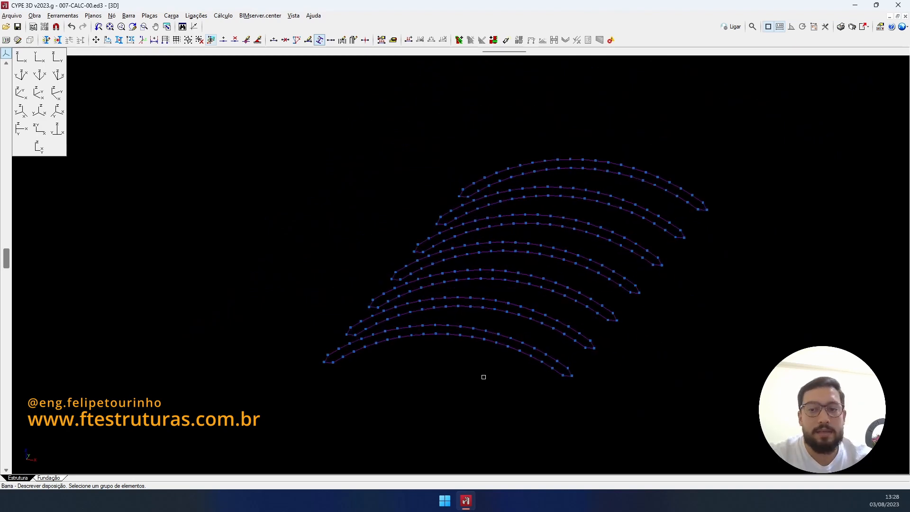
left_click(29, 41)
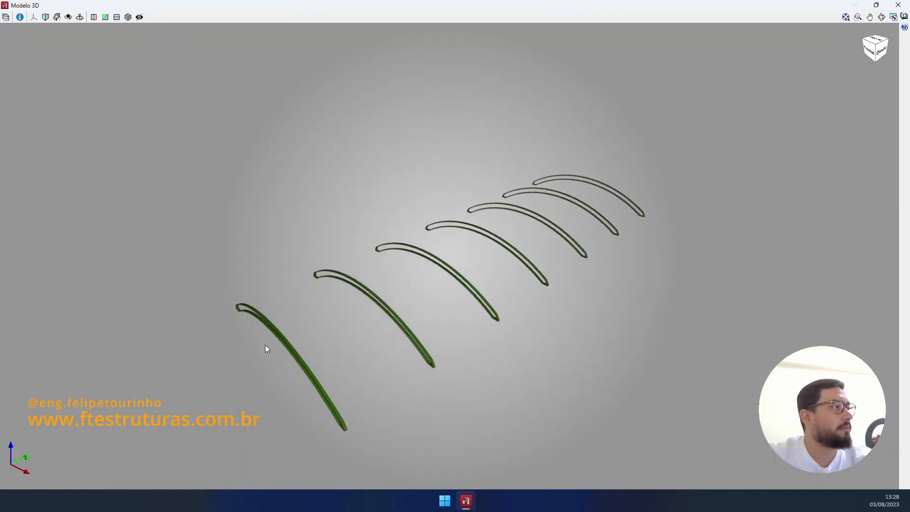
middle_click_drag(307, 297, 331, 276)
scroll(504, 178, "down", 5)
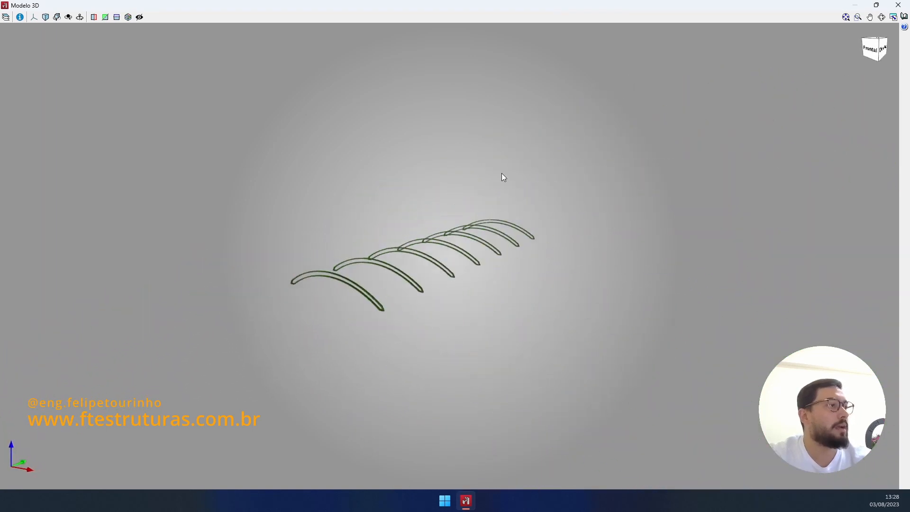
left_click(903, 5)
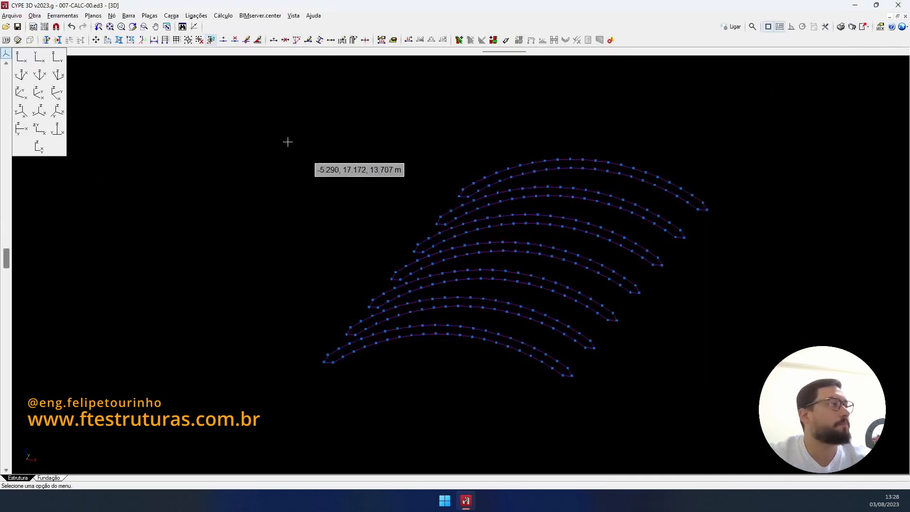
Step: Make all layers visible to show the complete shed structure
left_click(47, 40)
left_click(147, 96)
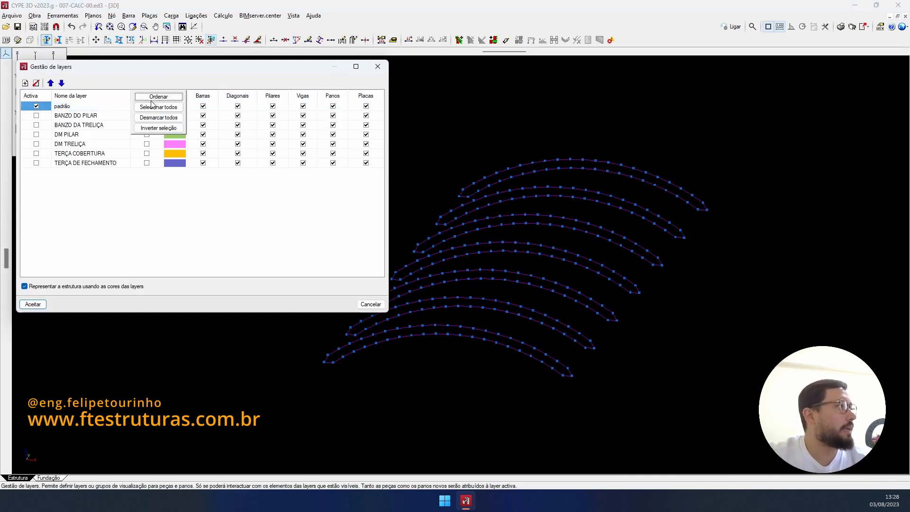
left_click(158, 107)
left_click(33, 304)
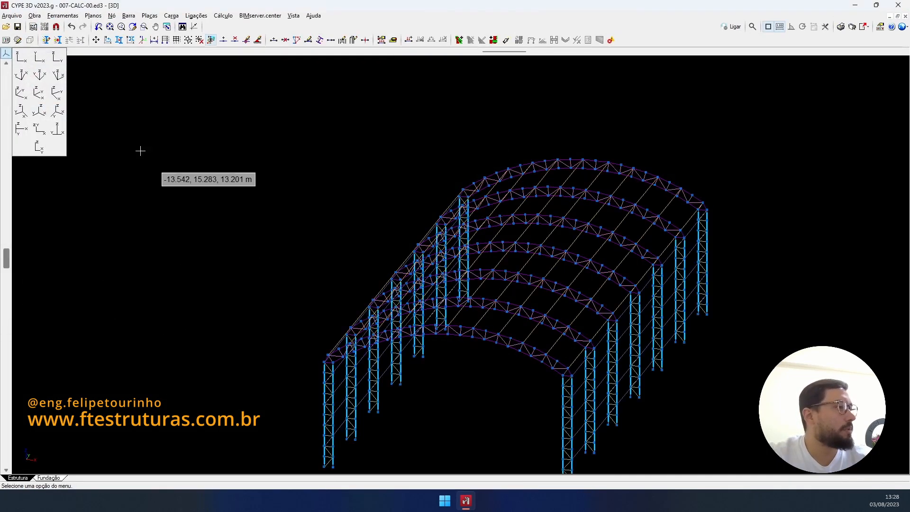
Step: Inspect the profile orientation of the truss ends, columns and side purlins in the rendered model of the whole shed
left_click(30, 41)
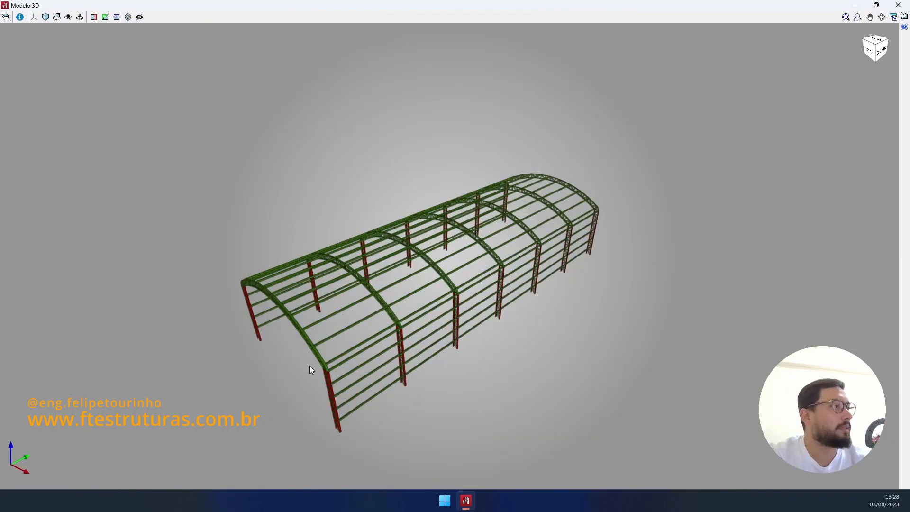
scroll(332, 361, "up", 5)
left_click_drag(321, 337, 400, 309)
scroll(402, 308, "down", 10)
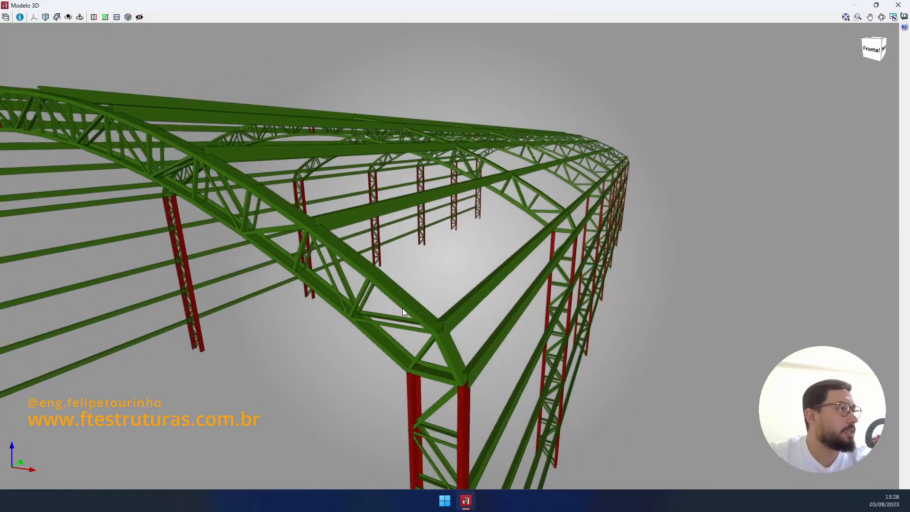
middle_click_drag(403, 308, 490, 284)
scroll(490, 327, "up", 8)
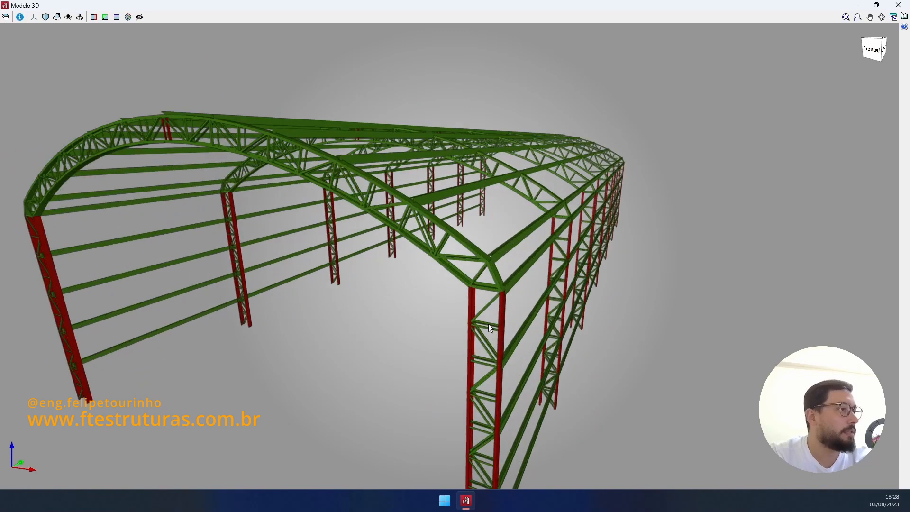
scroll(499, 302, "down", 8)
middle_click_drag(499, 302, 302, 298)
scroll(340, 285, "up", 5)
scroll(355, 274, "down", 5)
scroll(357, 265, "up", 6)
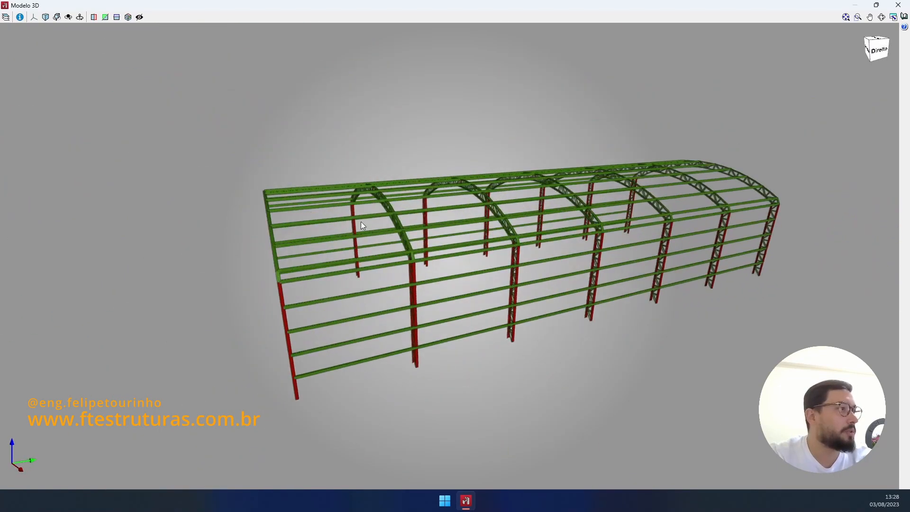
scroll(361, 261, "down", 1)
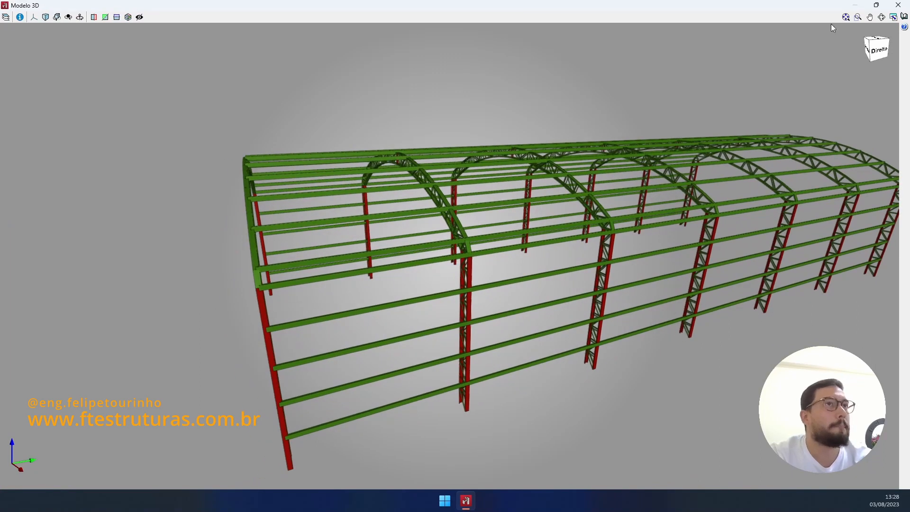
left_click(898, 6)
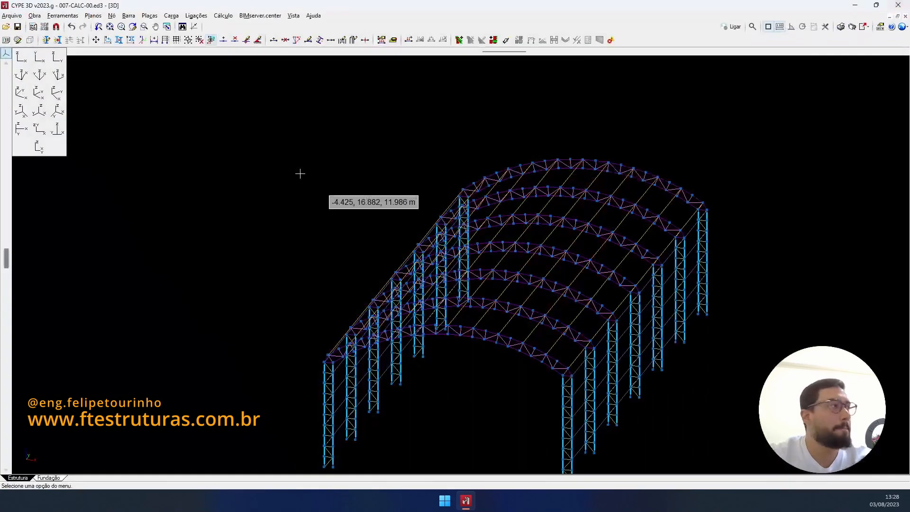
Step: Hide every layer except TERÇA DE FECHAMENTO, accepting that the active layer is hidden
left_click(53, 51)
left_click(158, 118)
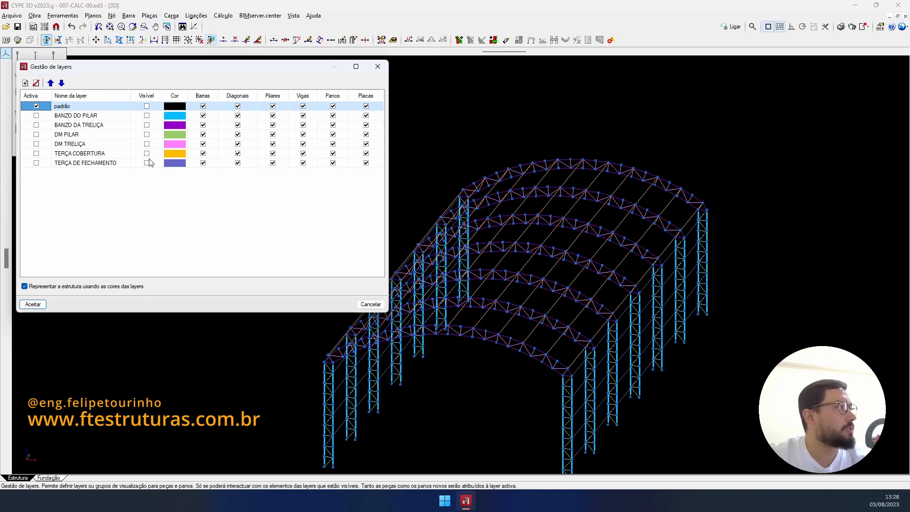
left_click(147, 163)
left_click(45, 306)
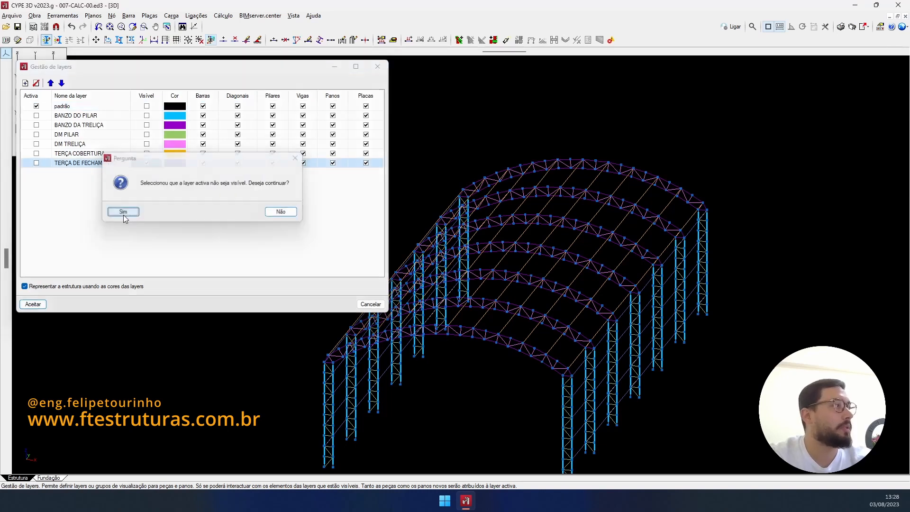
left_click(122, 211)
Step: Apply the downward-opening C orientation to all closure purlins on both side walls
left_click(319, 40)
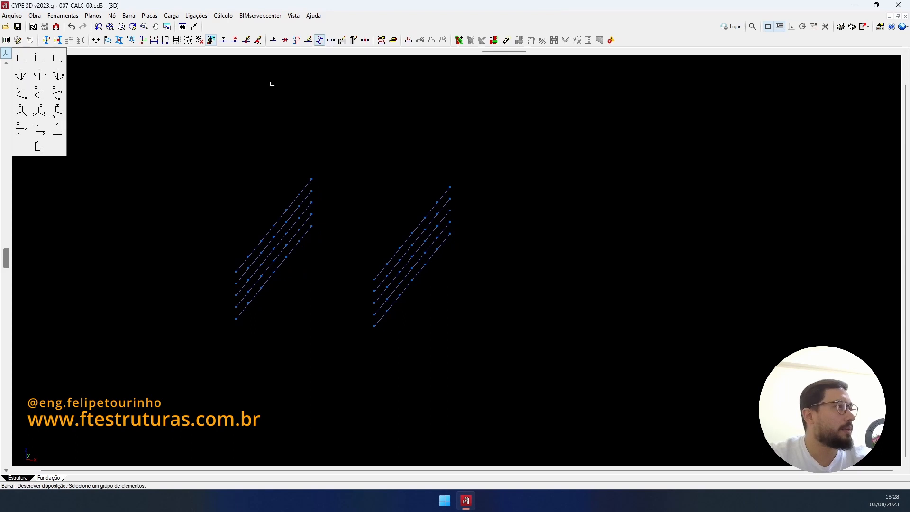
left_click(204, 126)
left_click(459, 362)
right_click(470, 365)
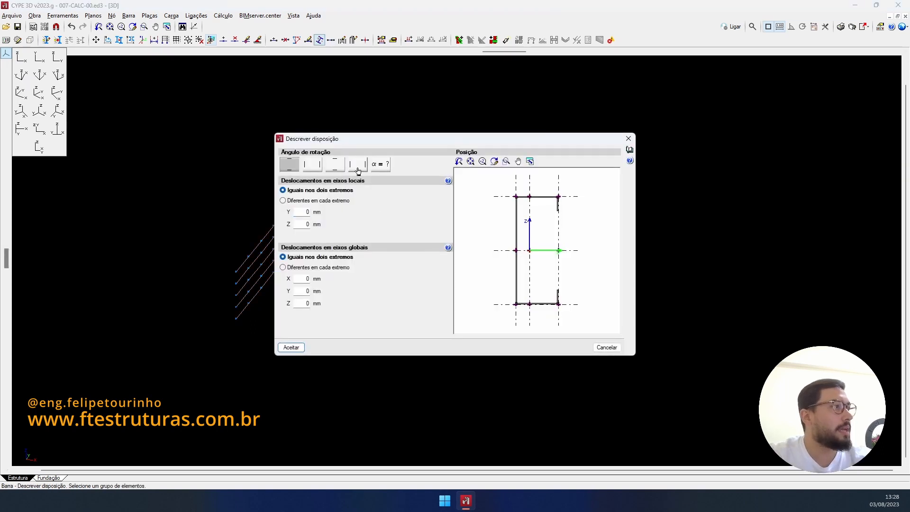
left_click(358, 166)
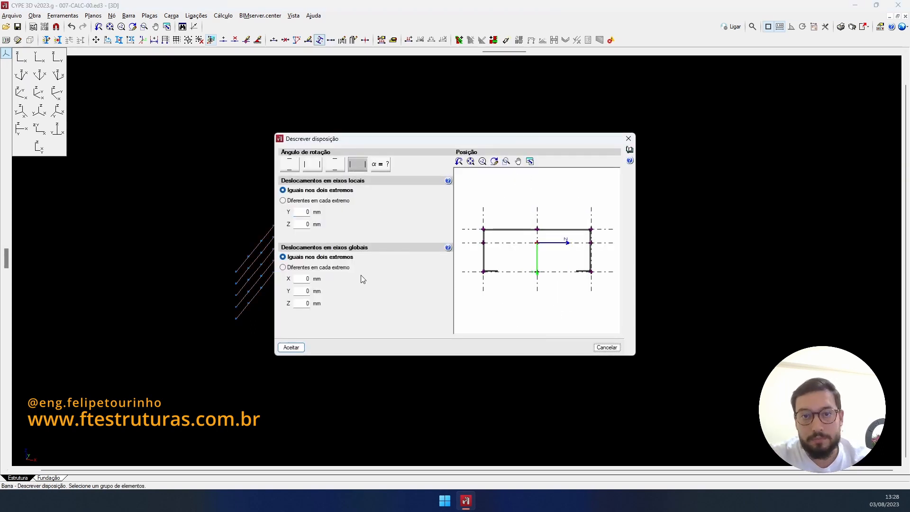
left_click(291, 348)
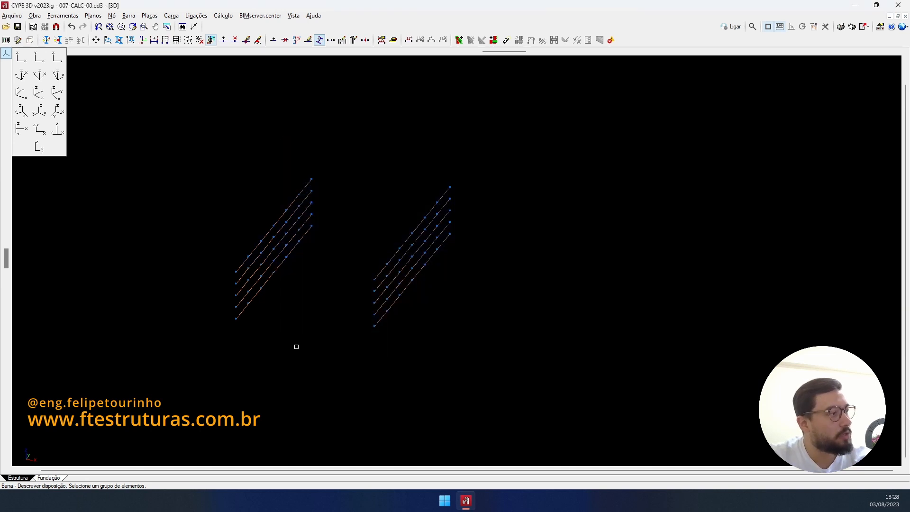
Step: Turn on the visibility of all layers again with the closure purlins reoriented
left_click(46, 40)
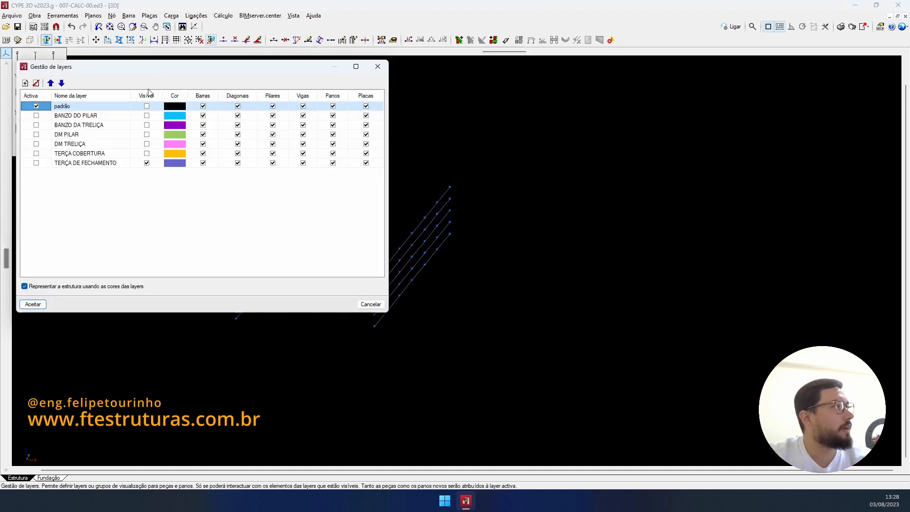
left_click(147, 96)
left_click(156, 109)
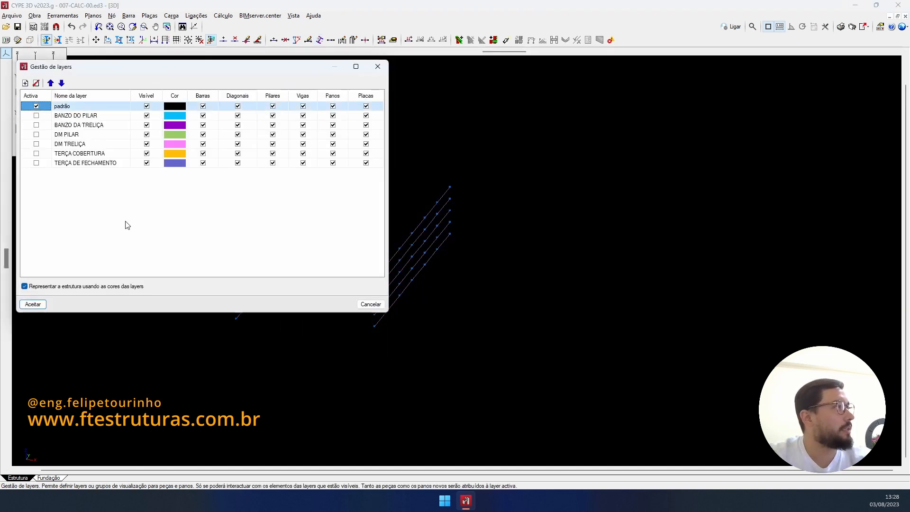
left_click(33, 304)
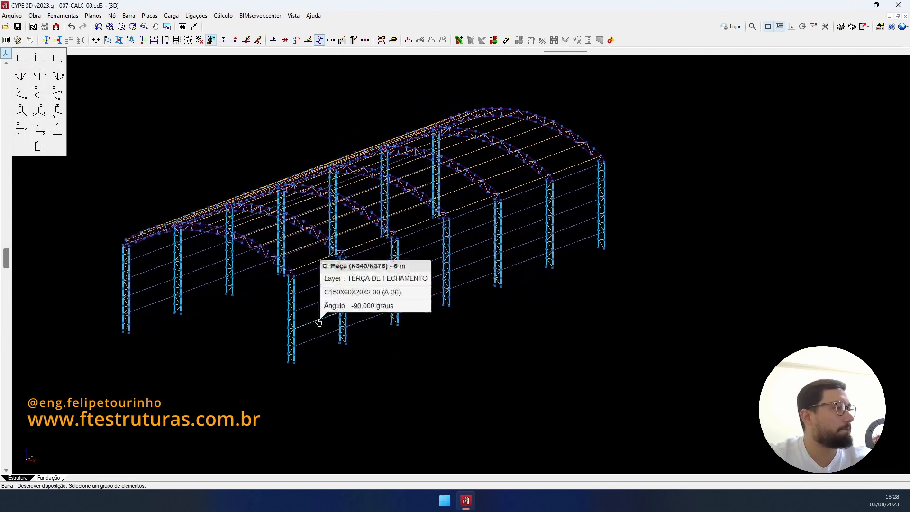
Step: Examine the closure purlins, trusses and columns of the complete shed from several angles in the rendered 3D model
scroll(319, 323, "up", 3)
left_click(39, 55)
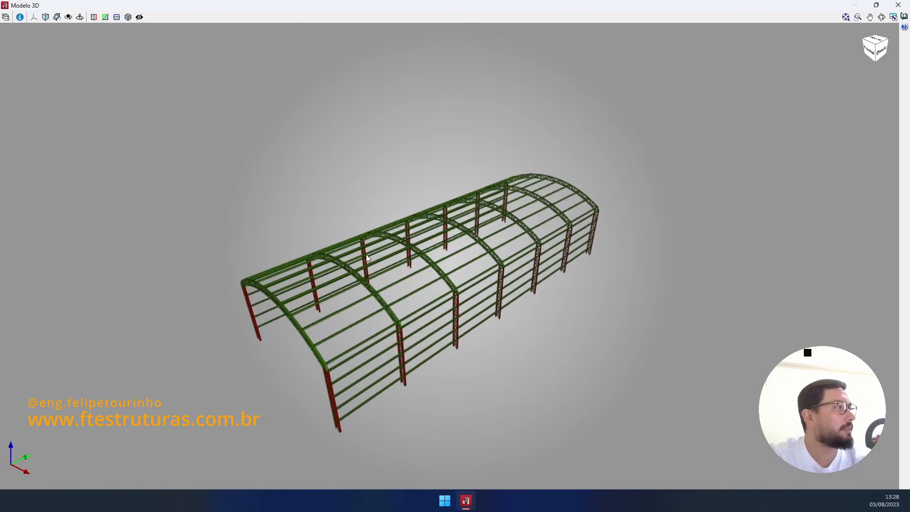
scroll(360, 379, "up", 5)
scroll(337, 345, "down", 3)
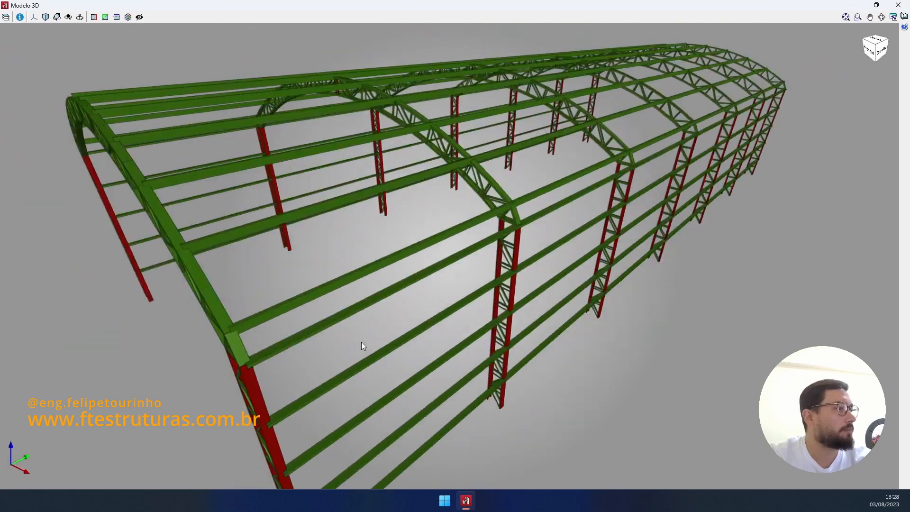
mouse_move(362, 345)
middle_mouse_down()
mouse_move(451, 306)
mouse_move(452, 321)
mouse_move(463, 322)
middle_mouse_up()
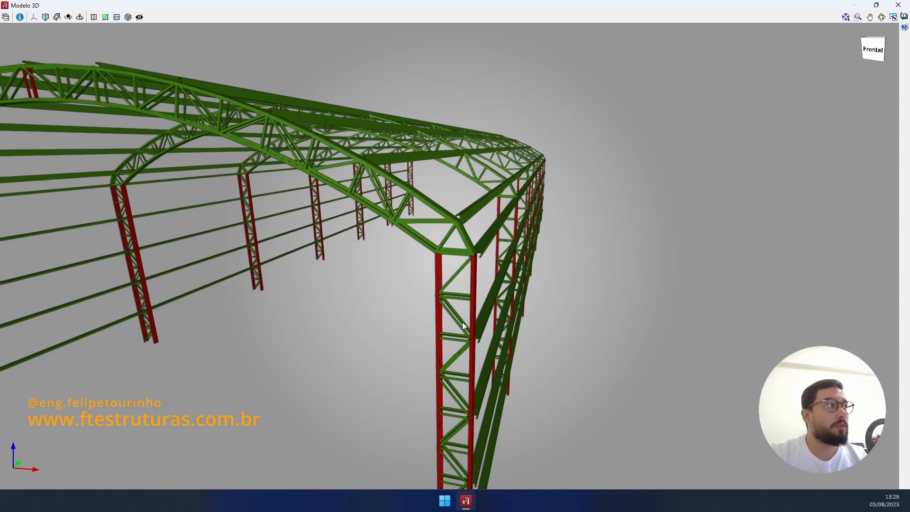
middle_click_drag(463, 323, 611, 201)
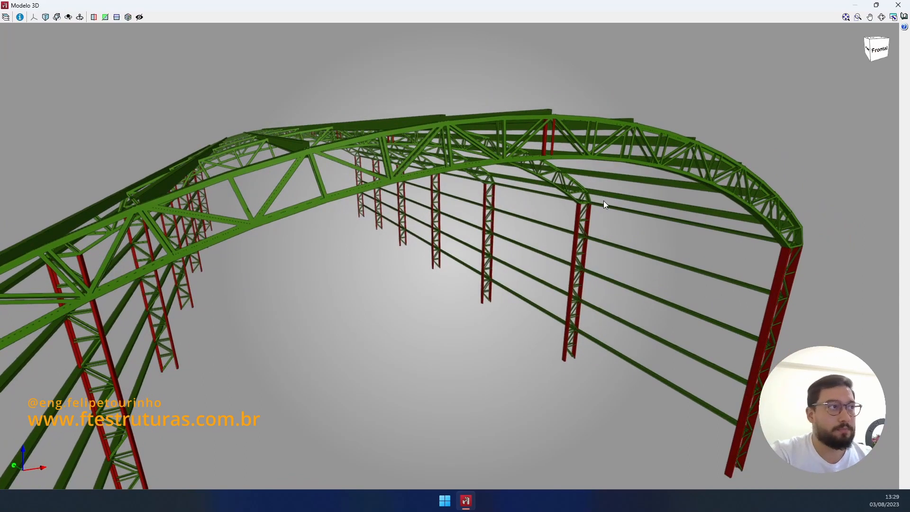
mouse_move(604, 204)
middle_mouse_down()
mouse_move(601, 104)
mouse_move(596, 174)
mouse_move(479, 179)
mouse_move(501, 189)
mouse_move(555, 181)
middle_mouse_up()
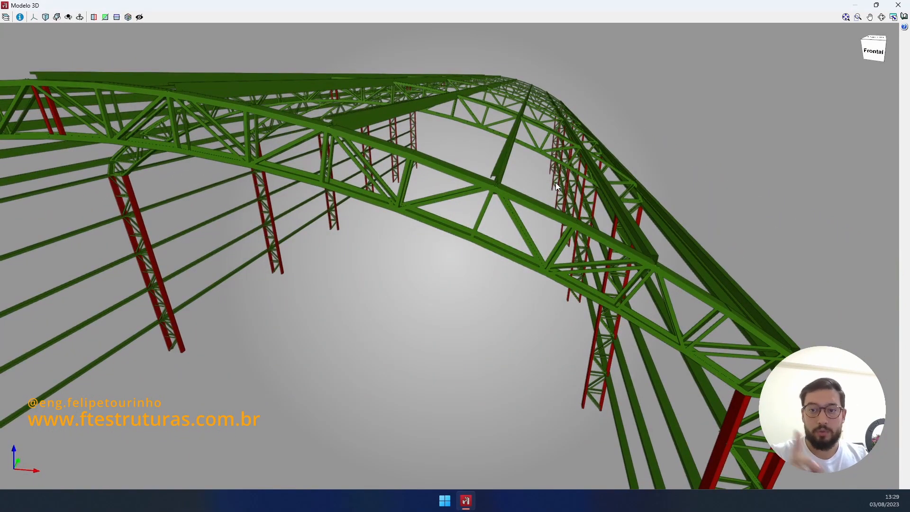
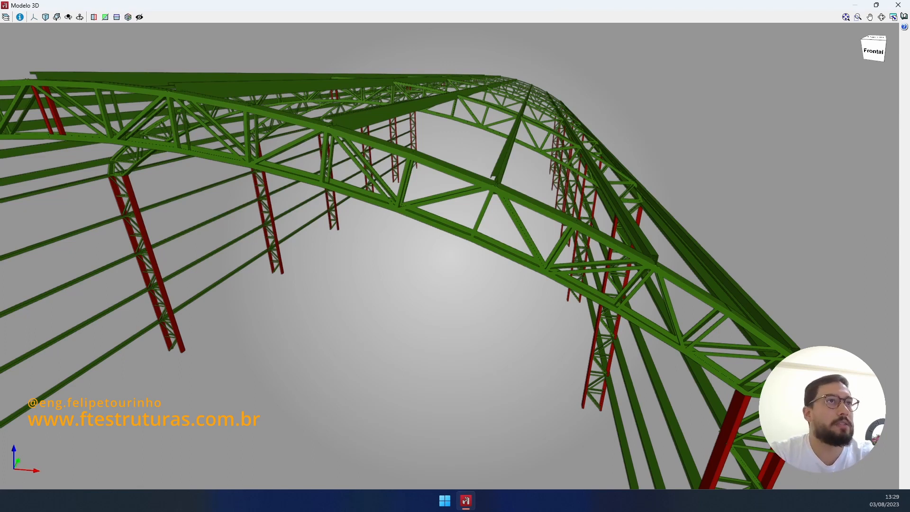
Step: Close the rendered 3D model of the shed and switch to the 007-UNIF-00.dxf wireframe in AutoCAD
left_click(903, 6)
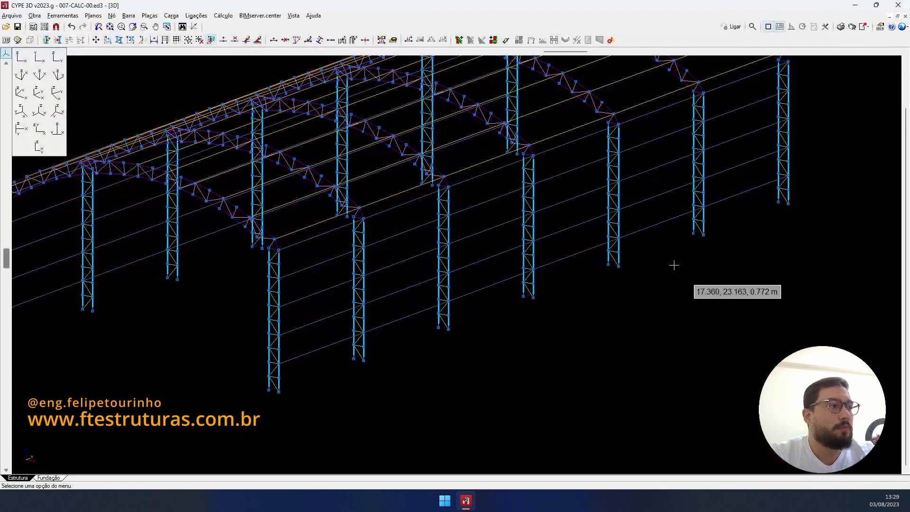
middle_click_drag(653, 269, 585, 294)
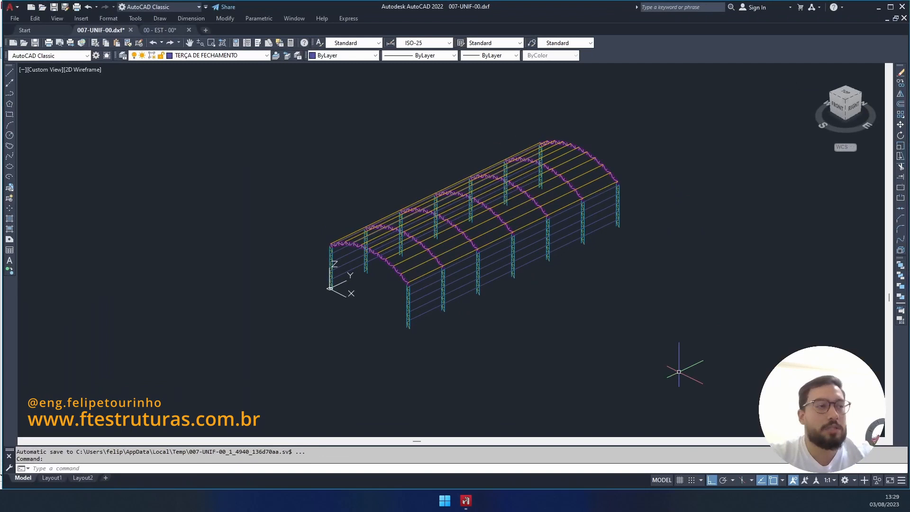
scroll(661, 361, "down", 2)
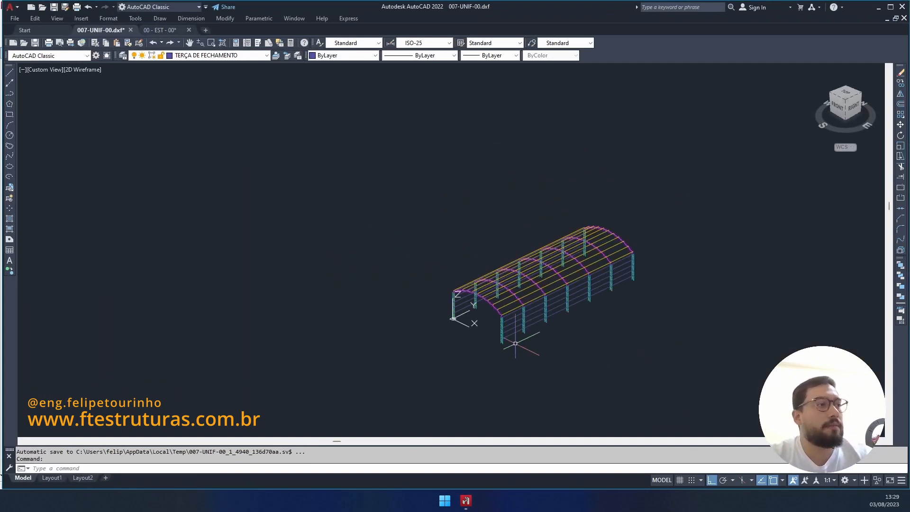
scroll(490, 338, "up", 6)
scroll(490, 338, "down", 3)
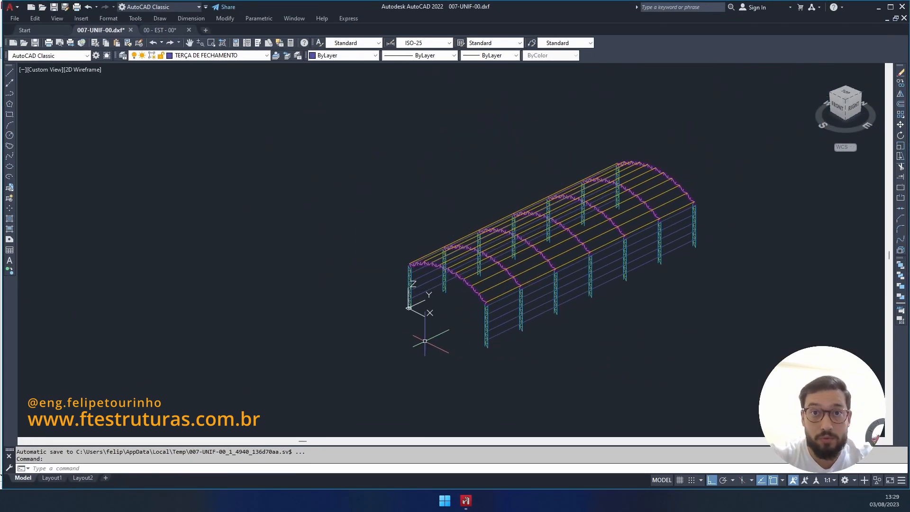
Step: Select the entire front portal frame at the shed's origin end, with columns and arched truss, and copy it to the clipboard
middle_click_drag(373, 334, 319, 315, "shift")
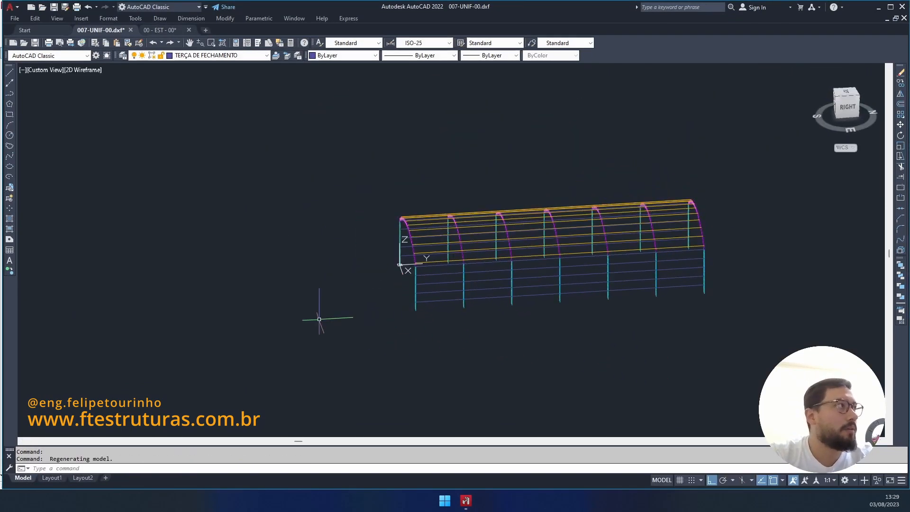
scroll(401, 268, "up", 5)
scroll(380, 280, "down", 2)
scroll(366, 234, "down", 2)
left_click(356, 121)
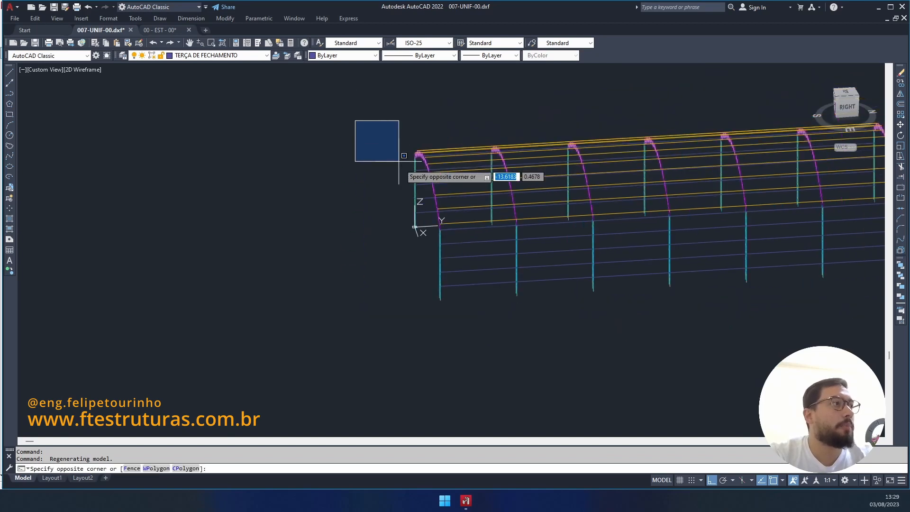
left_click(464, 314)
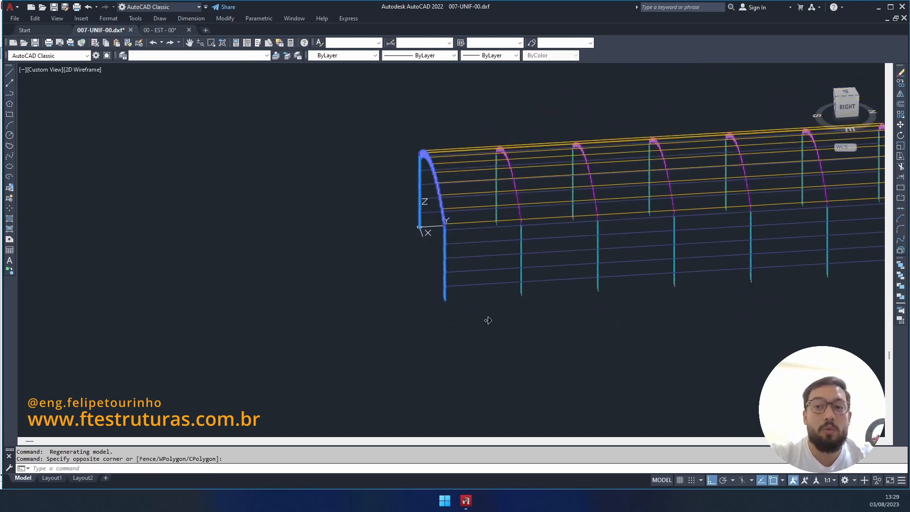
middle_click_drag(485, 320, 579, 319)
key("ctrl+c")
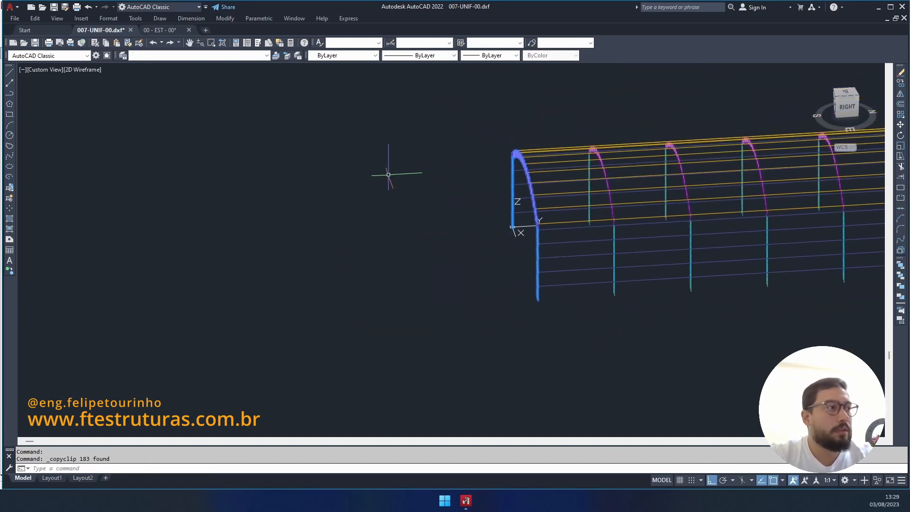
Step: Paste the copied portal frame into the 00 - EST - 00 drawing with its insertion point at 0,0,0
left_click(161, 30)
scroll(386, 209, "down", 2)
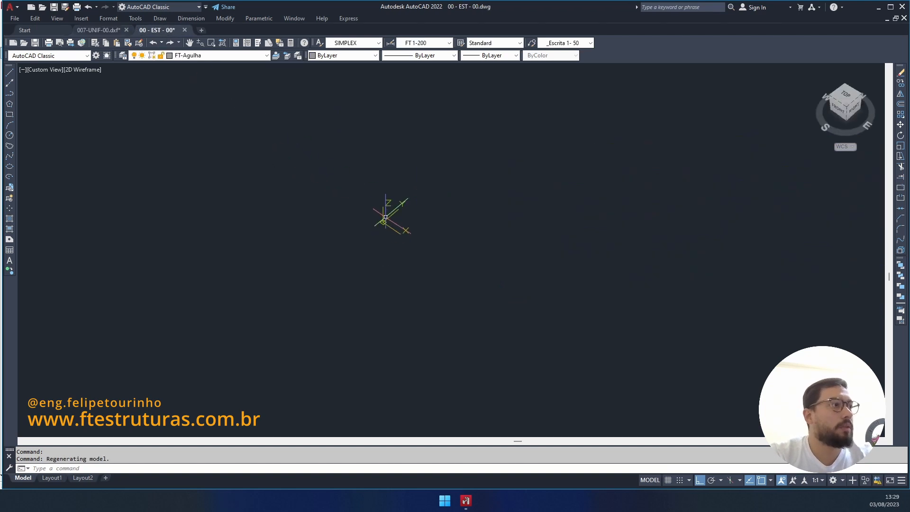
scroll(427, 239, "up", 2)
key("ctrl+v")
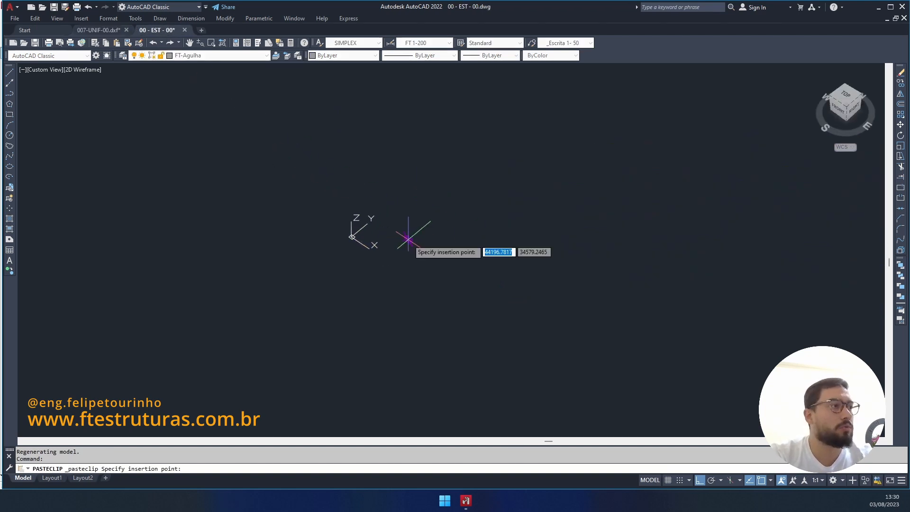
scroll(408, 240, "up", 2)
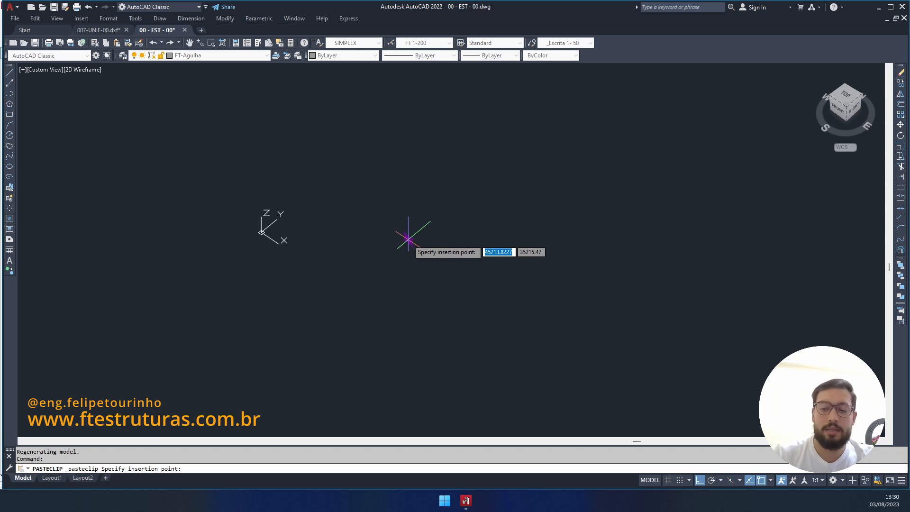
type("0")
key("Tab")
type("0")
key("Tab")
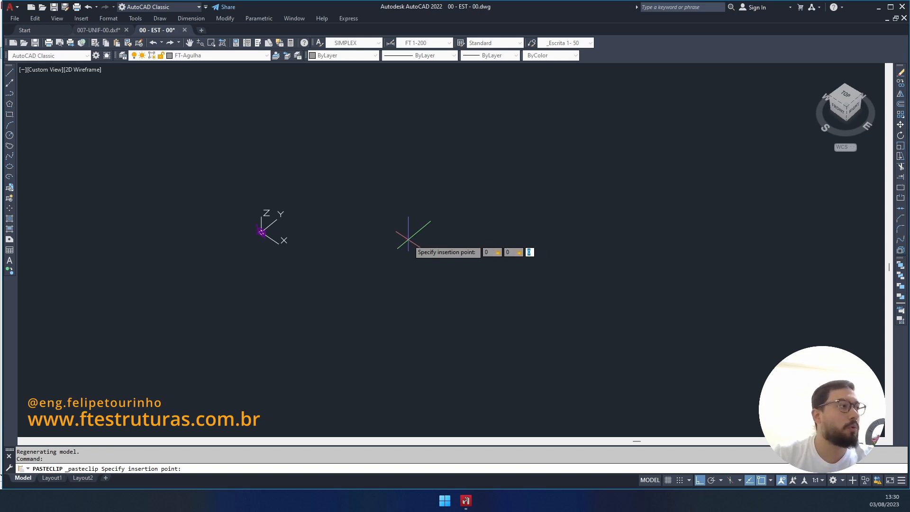
type("0")
key("Return")
Step: Erase all the oversized circles and crossing lines around the pasted frame by selecting similar objects, leaving only the frame
middle_click(407, 240)
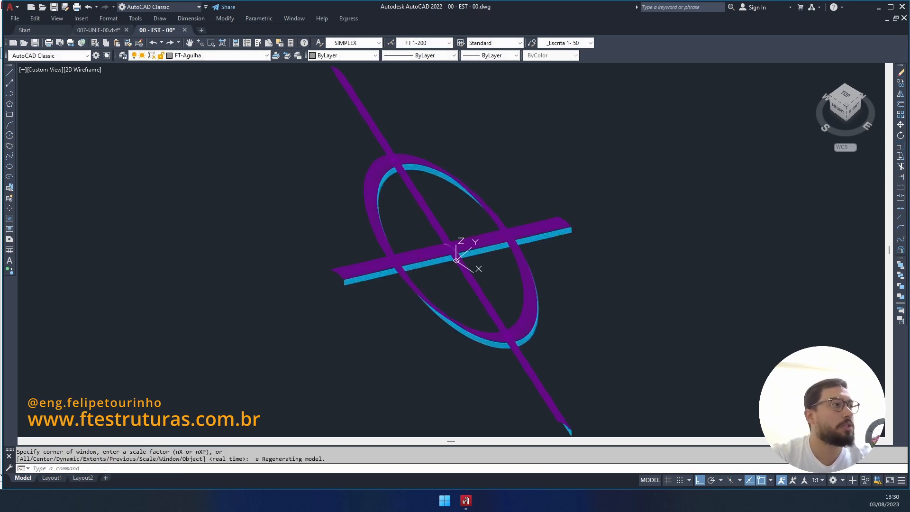
scroll(493, 263, "up", 5)
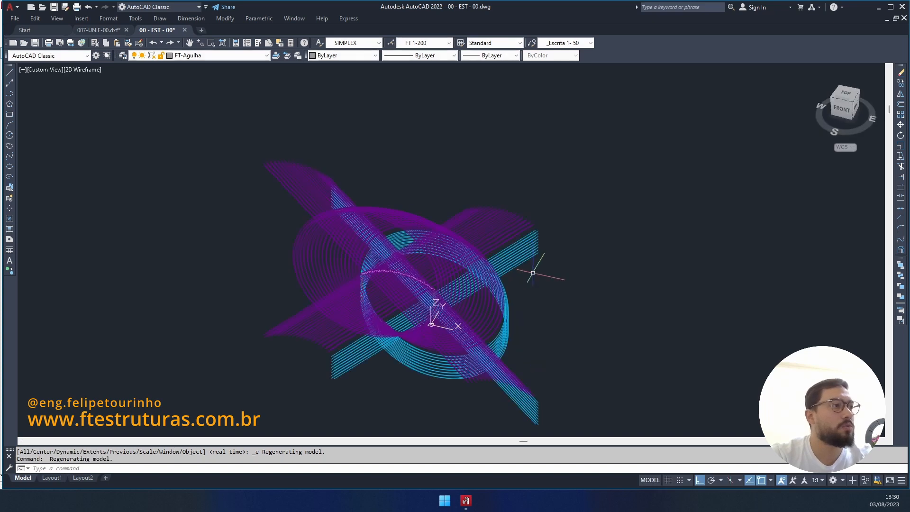
scroll(533, 266, "down", 5)
scroll(528, 228, "up", 5)
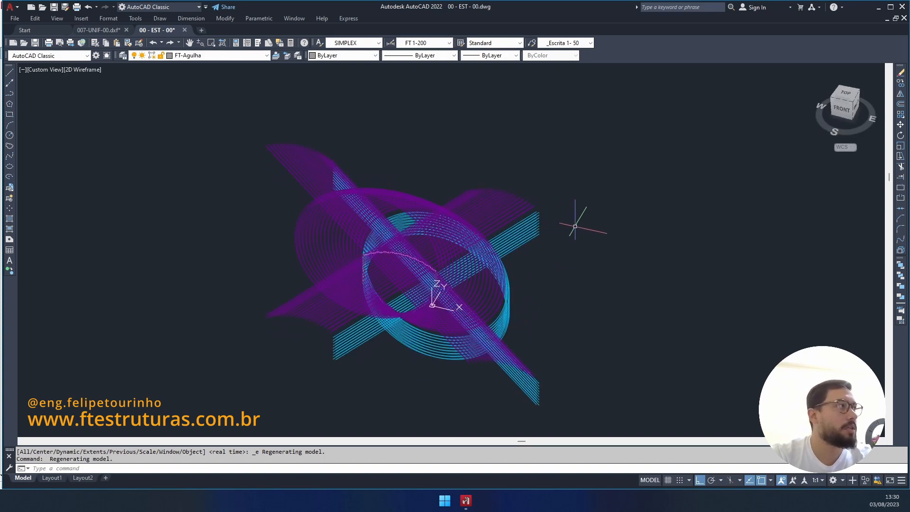
left_click(582, 261)
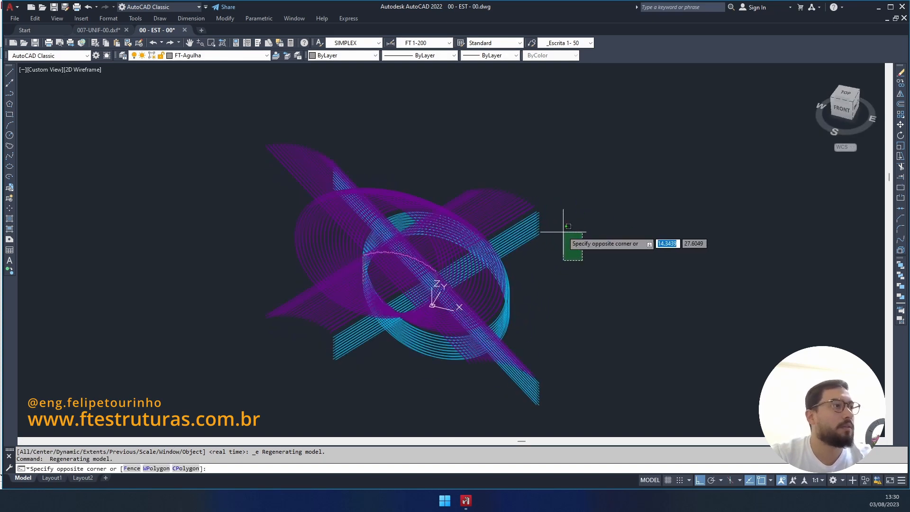
left_click(519, 182)
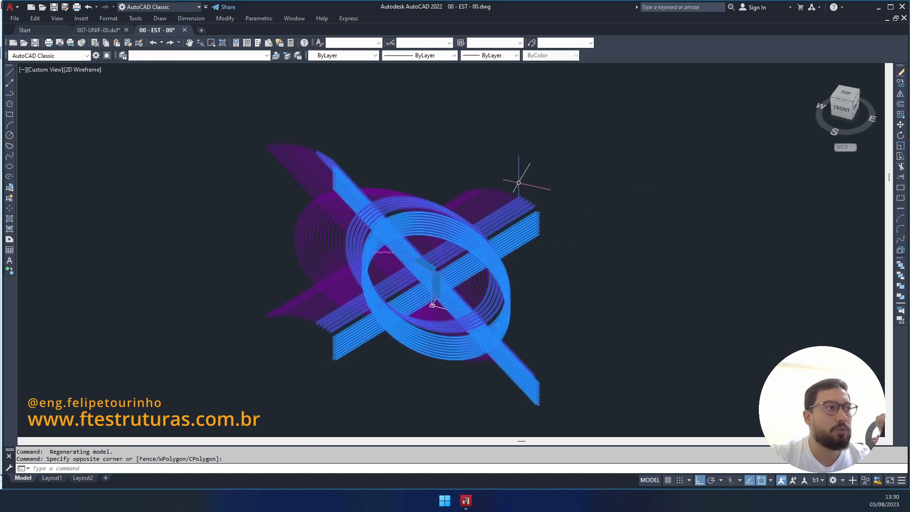
right_click(519, 183)
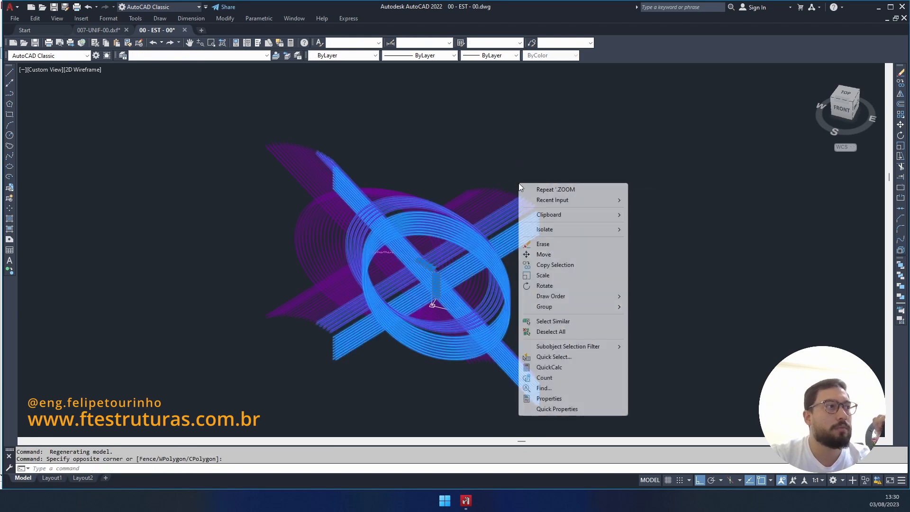
left_click(592, 324)
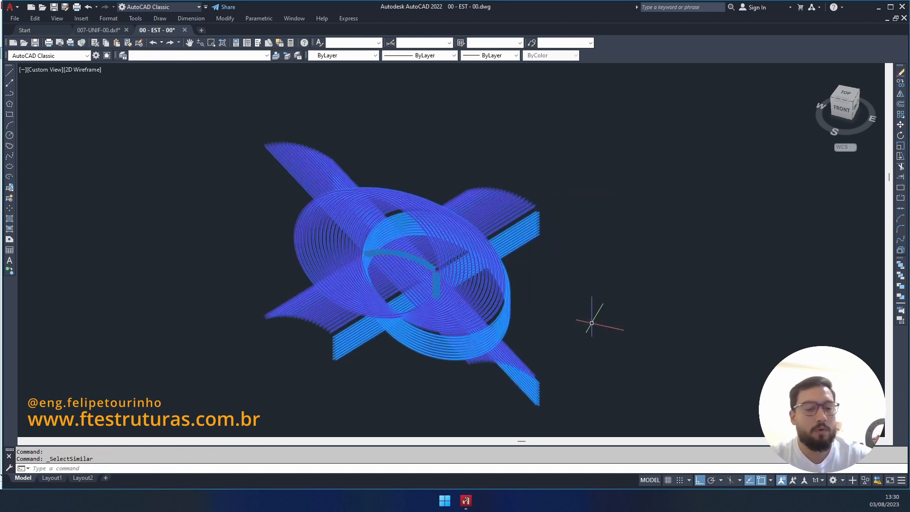
key("Return")
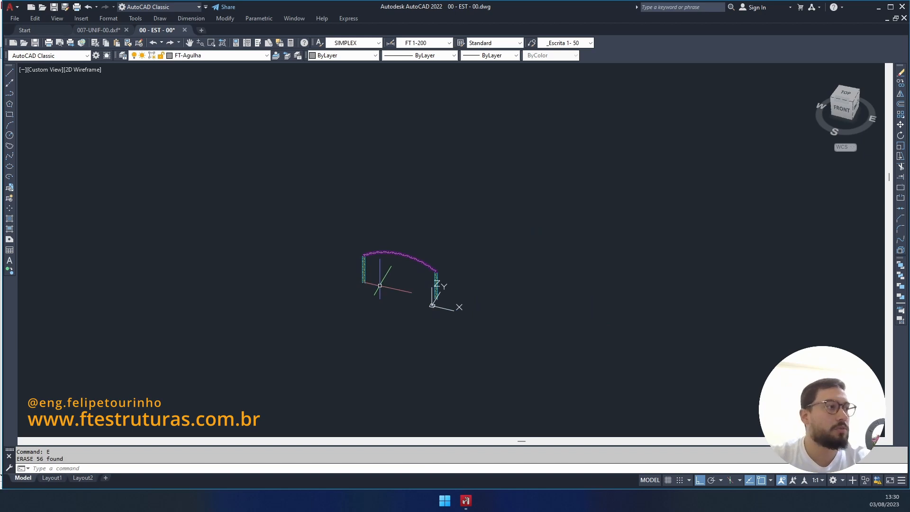
Step: Try to draw a line from the outer base point of the column farther from the origin to 0,0,0
middle_click(380, 285)
middle_click(379, 286)
scroll(436, 295, "down", 5)
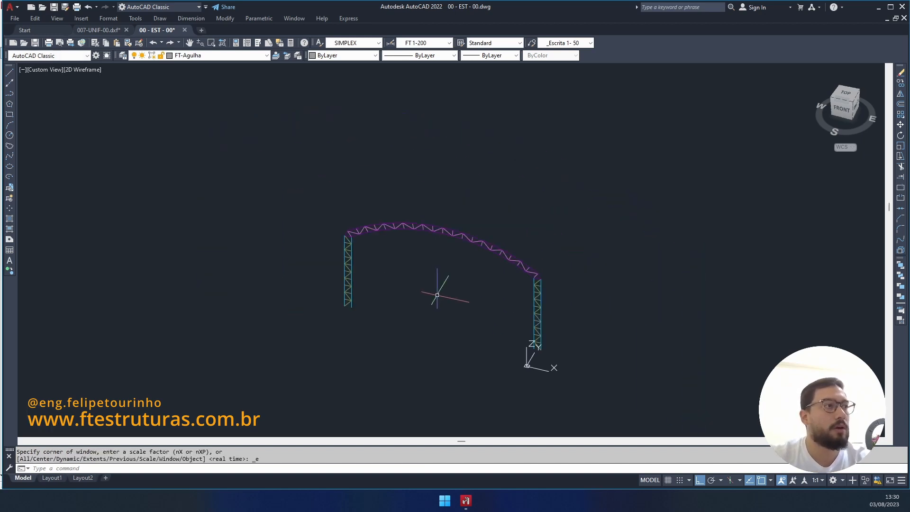
middle_click_drag(389, 258, 309, 222)
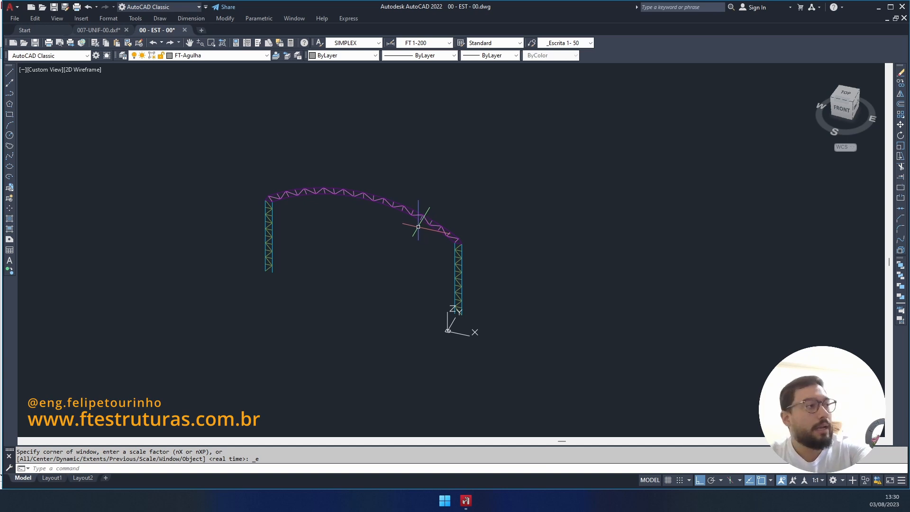
type("L")
key("Return")
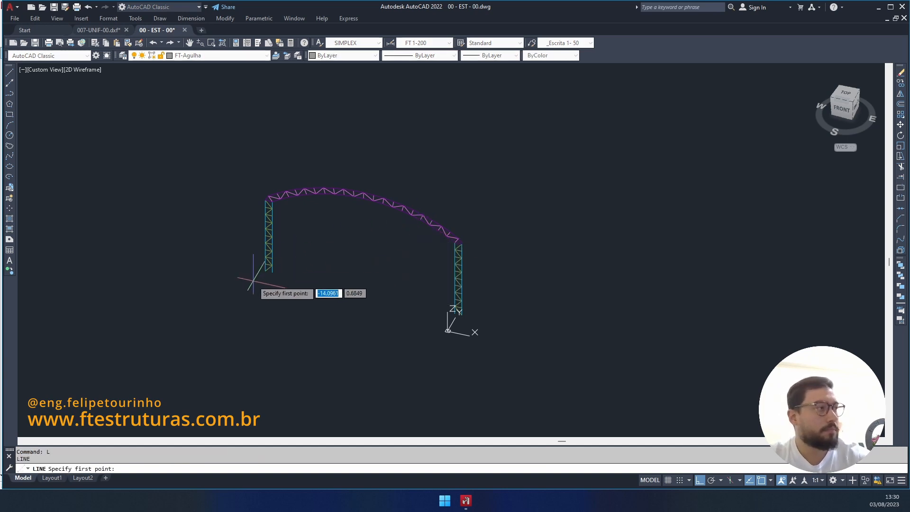
scroll(254, 271, "up", 2)
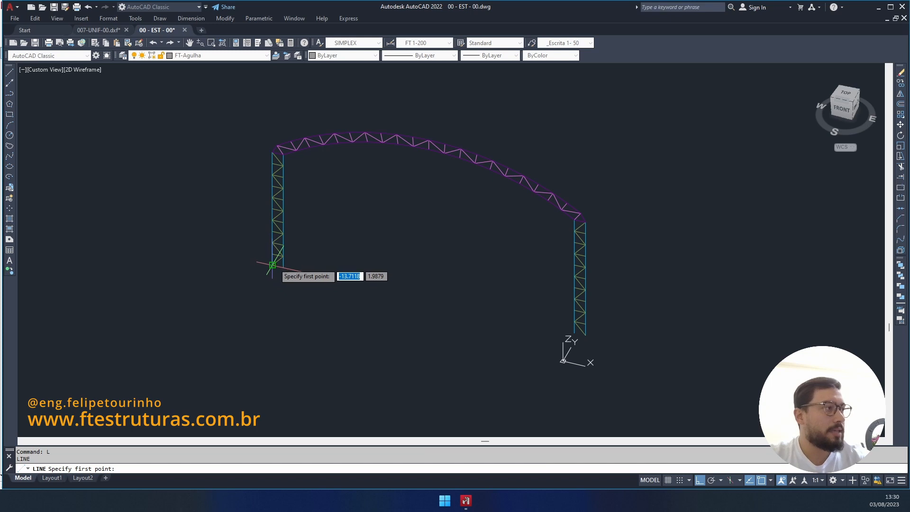
left_click(273, 265)
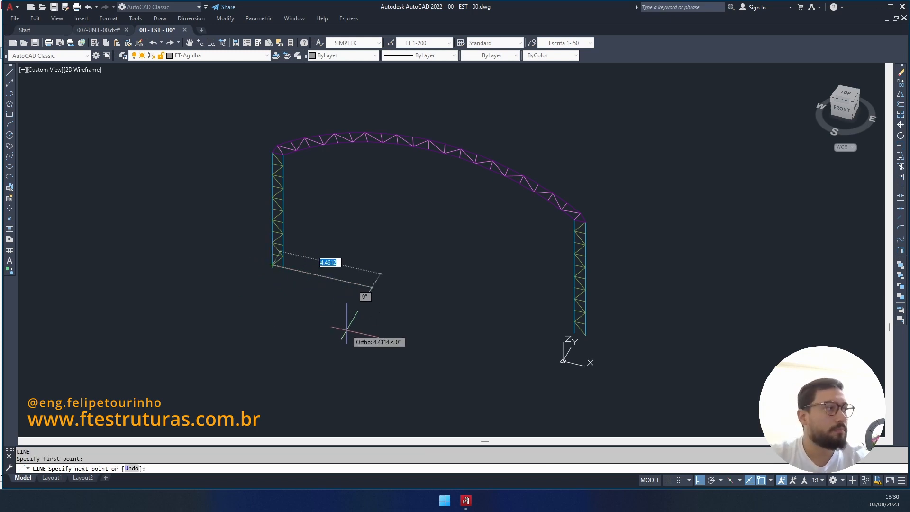
type("13.6")
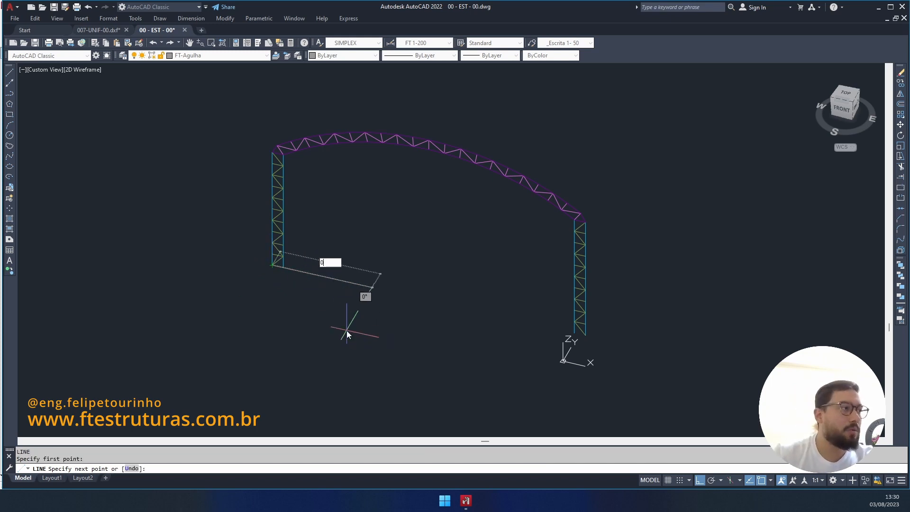
key("Return")
type("0,0,")
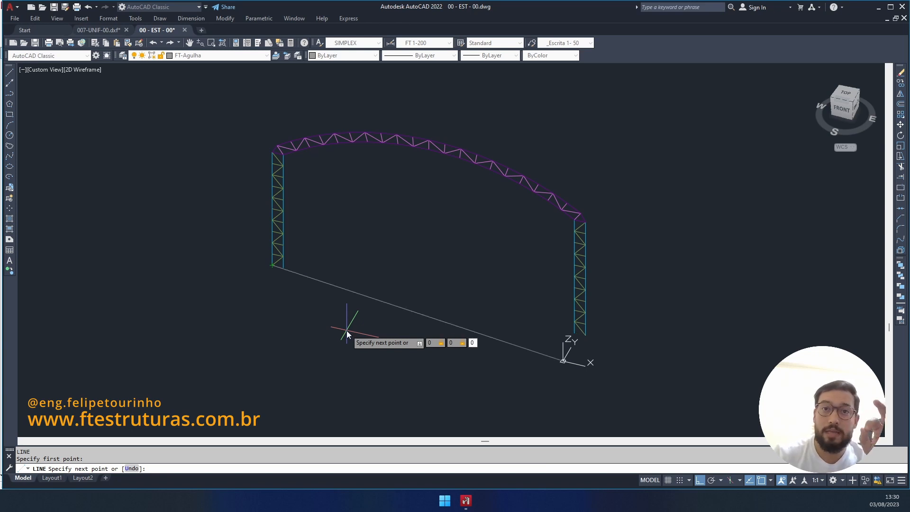
type("0")
key("Return")
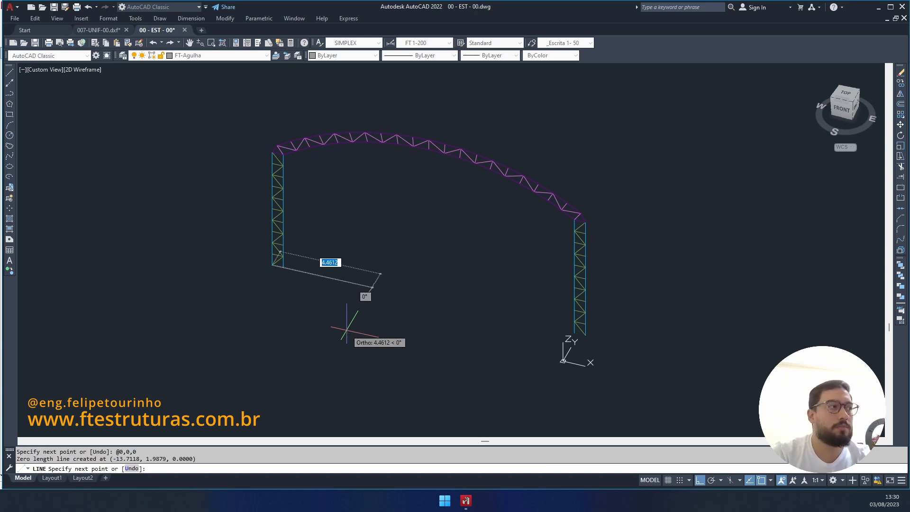
key("Return")
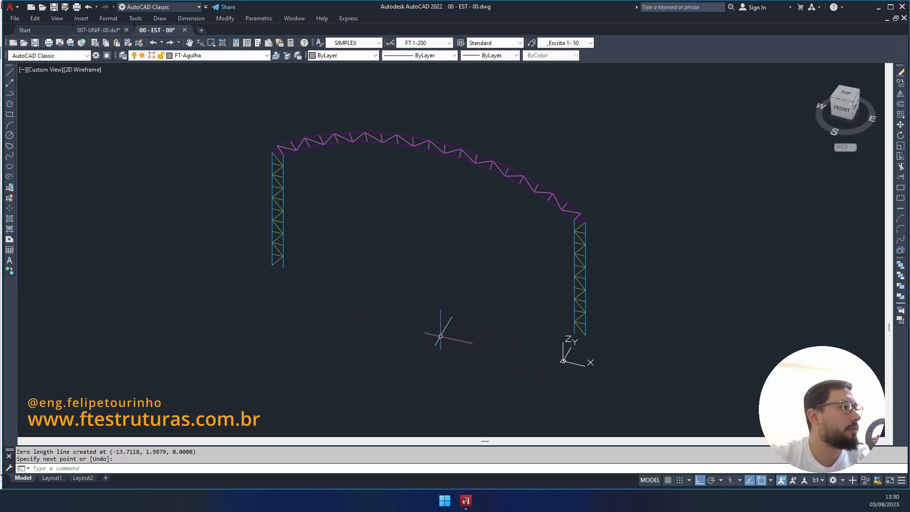
Step: Retry the line from the same column base to 0,0,0 and abandon the Line command
key("Escape")
key("Escape")
key("l")
key("Return")
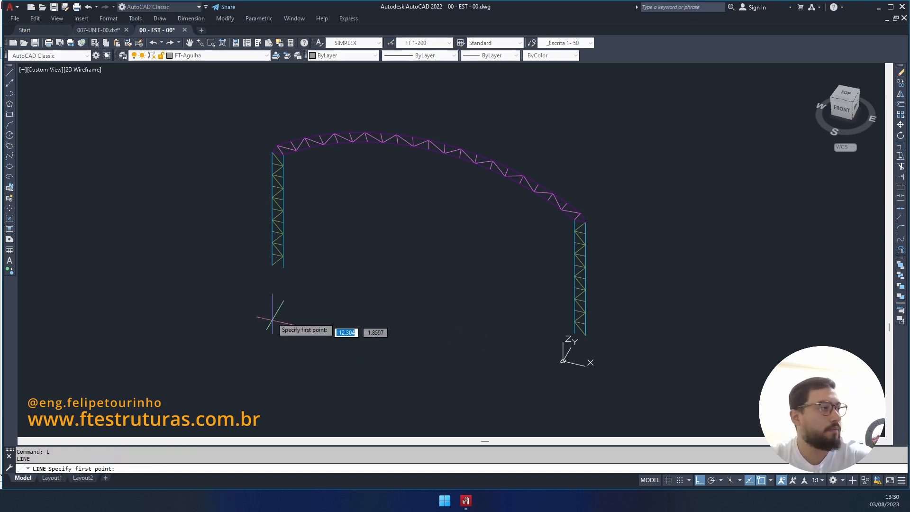
left_click(273, 265)
type("0,0,0")
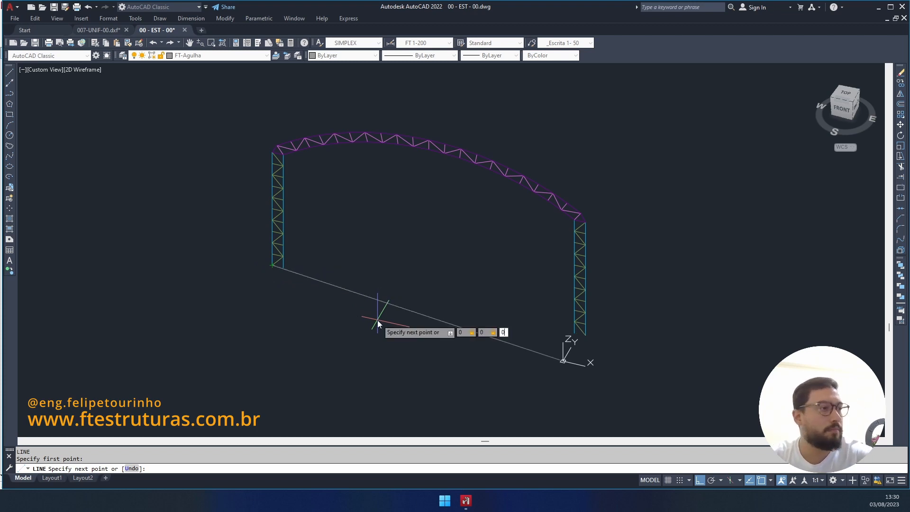
key("Return")
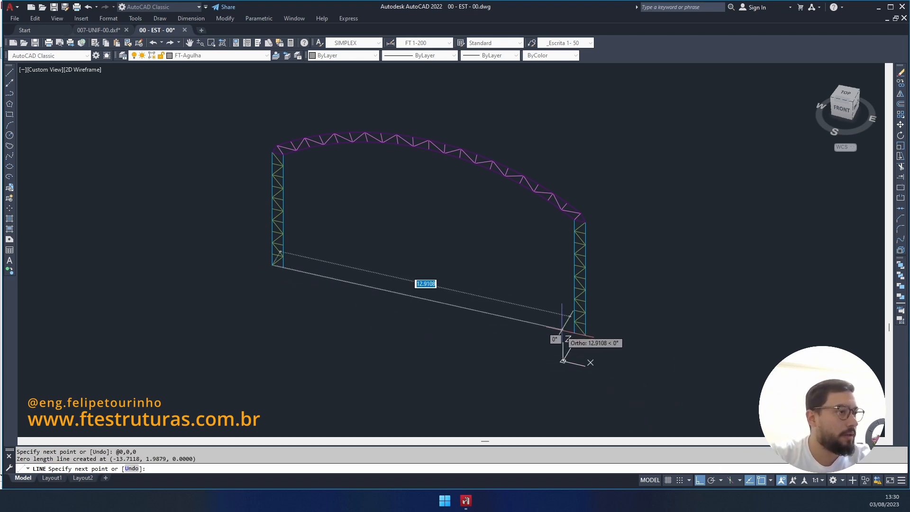
key("Escape")
Step: Move the UCS origin to the outer base point of the column farther from the world origin, keeping the axis directions
scroll(512, 329, "down", 2)
scroll(512, 329, "up", 5)
middle_click_drag(480, 309, 465, 289)
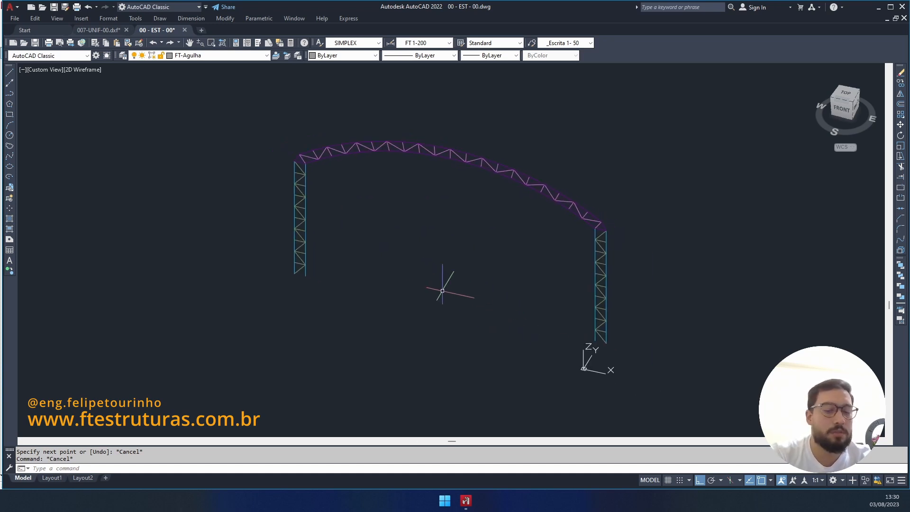
key("Return")
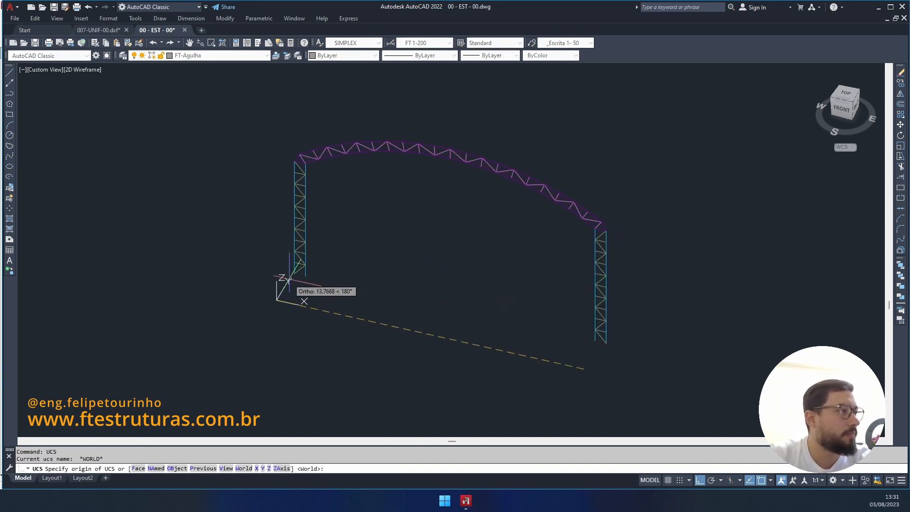
left_click(295, 273)
key("Return")
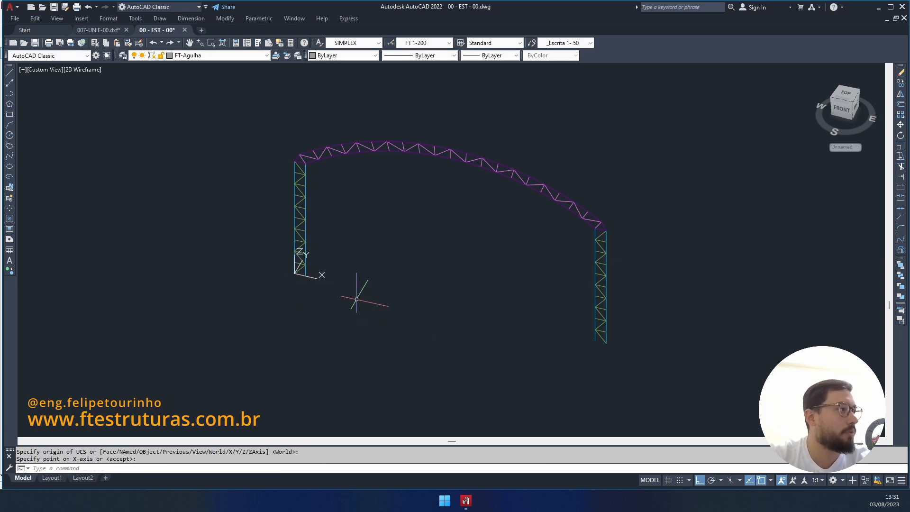
Step: Rotate the whole portal frame -90° about the X axis with 3D Rotate
scroll(355, 289, "down", 5)
left_click(286, 214)
left_click(539, 363)
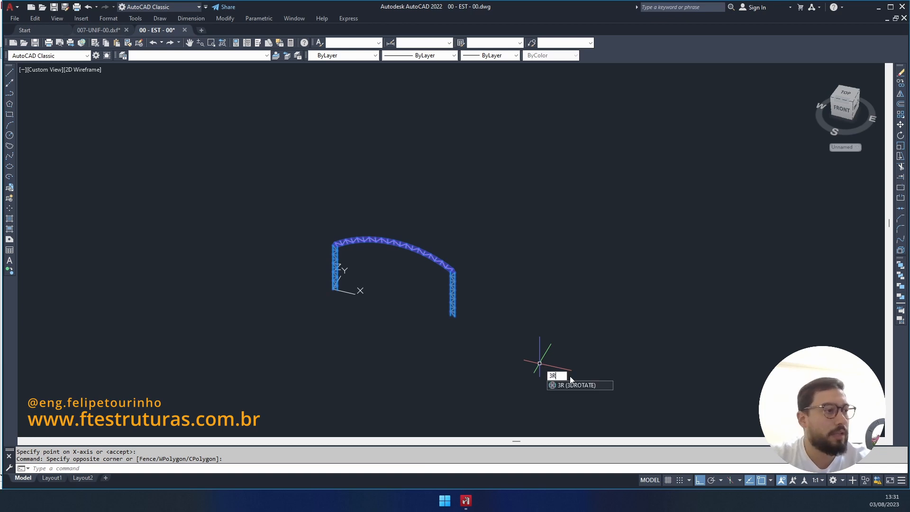
left_click(571, 385)
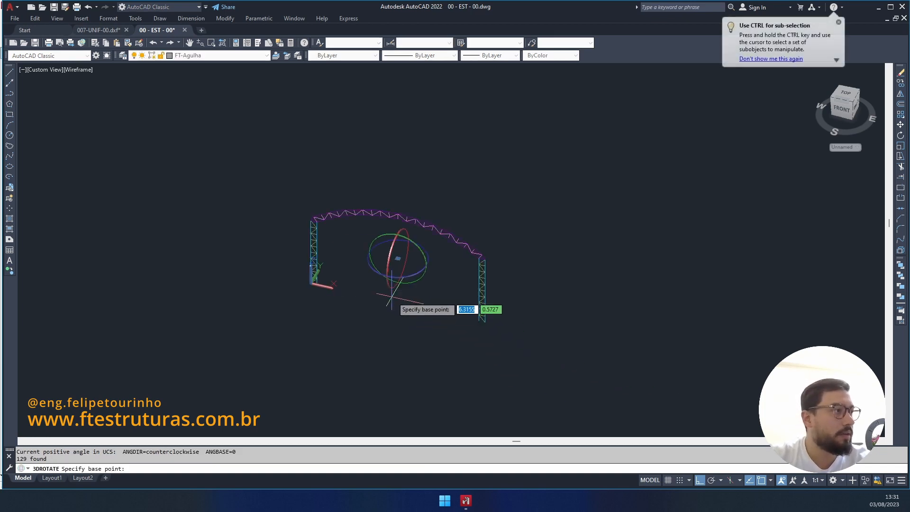
scroll(415, 287, "up", 2)
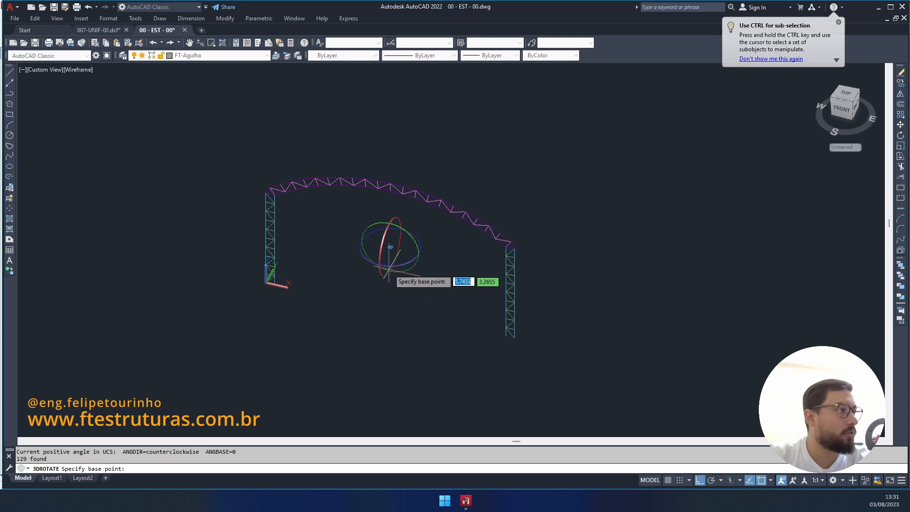
left_click(382, 244)
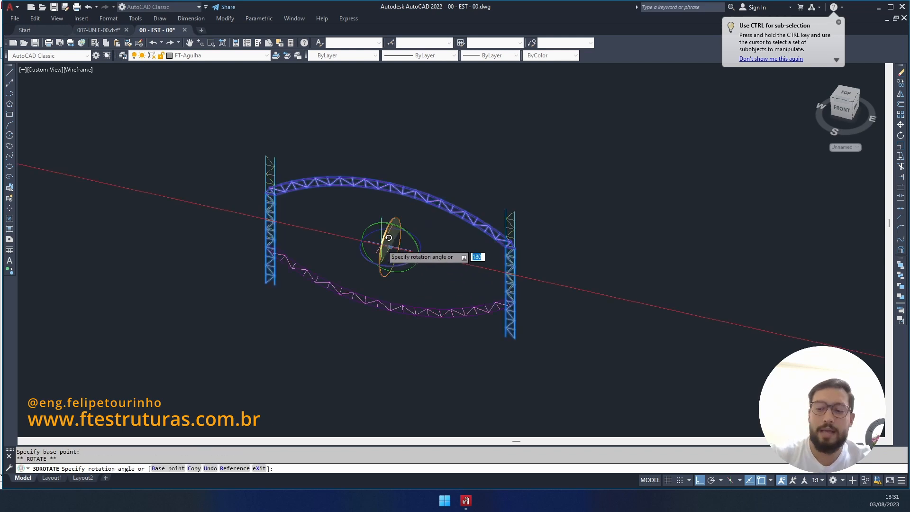
type("-90")
key("Return")
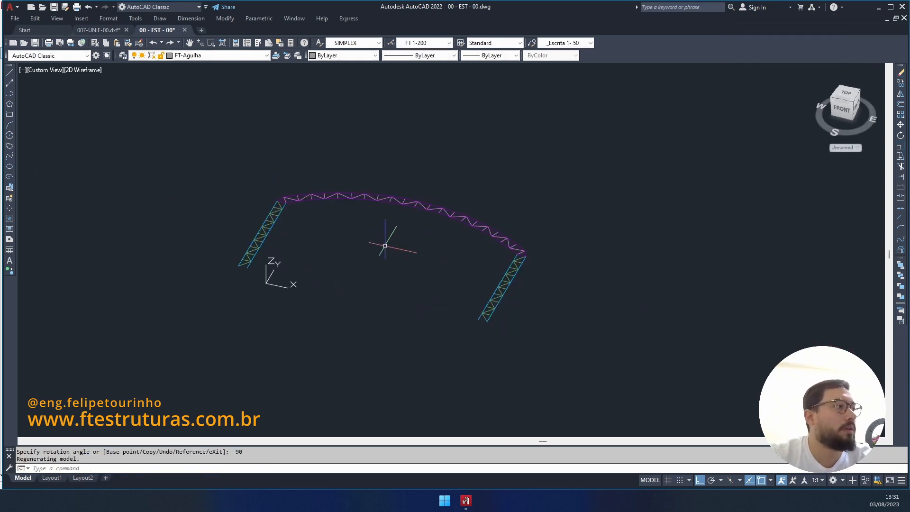
Step: Switch to the top view of the frame and reset the UCS to World
middle_click_drag(453, 258, 455, 260)
middle_click(456, 260)
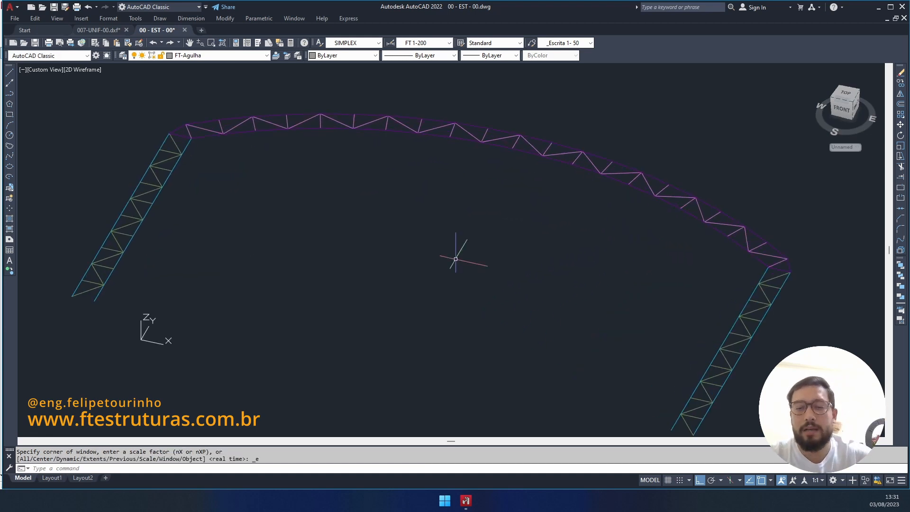
scroll(521, 206, "down", 4)
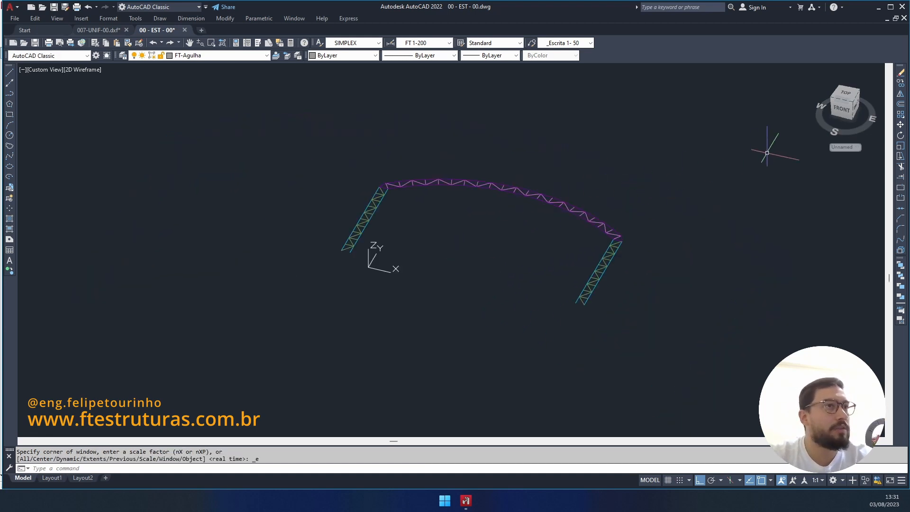
left_click(845, 95)
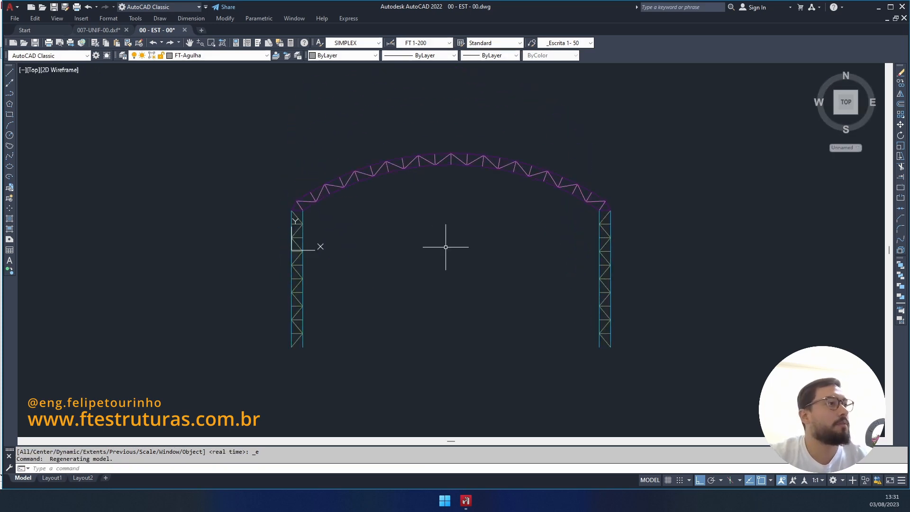
middle_click_drag(446, 236, 439, 224)
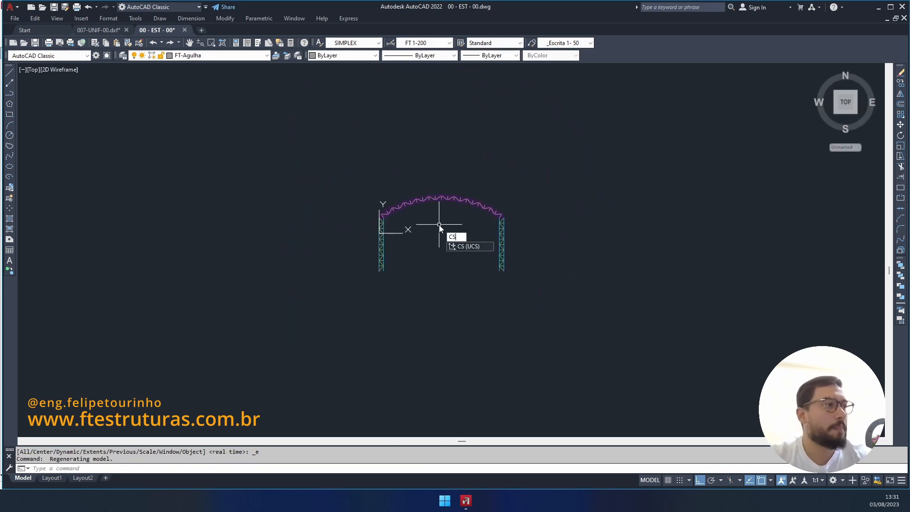
key("Return")
type("w")
key("Return")
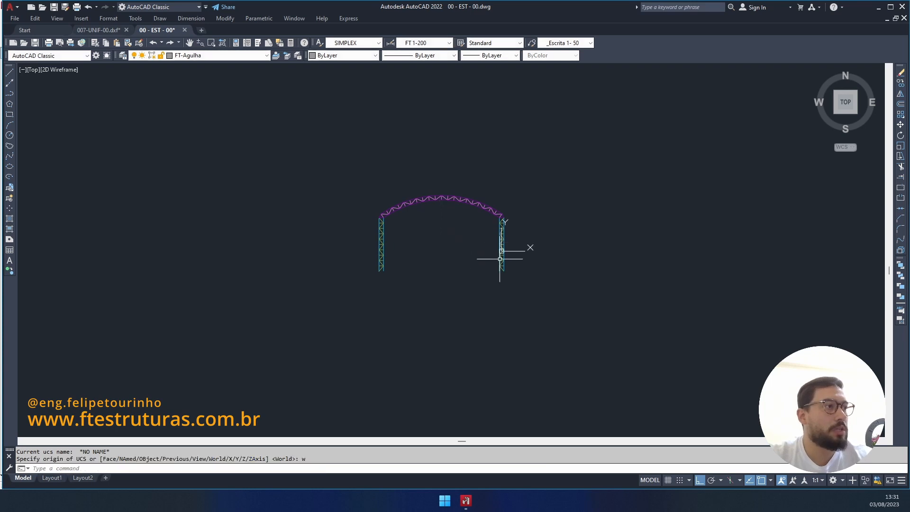
key("Escape")
Step: Draw an auxiliary line from 0,0 to the outer base point of the column farther from the origin
left_click(350, 174)
left_click(556, 302)
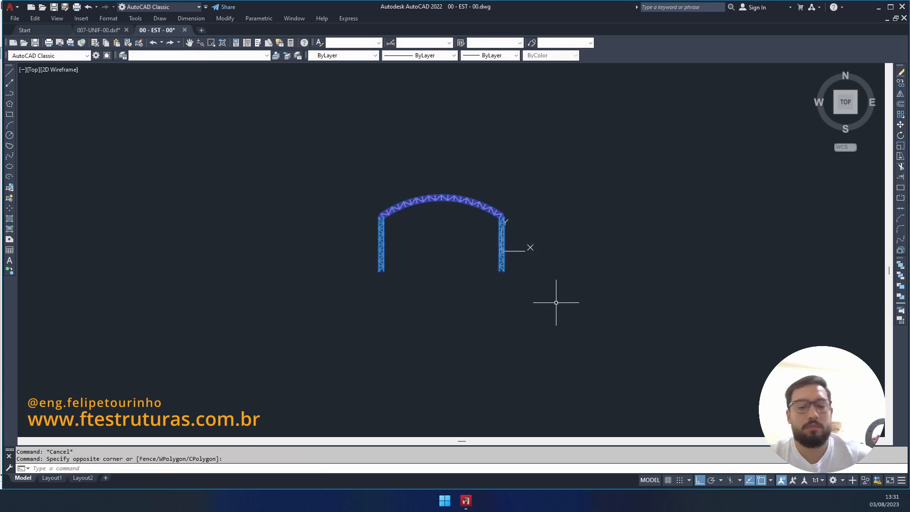
key("Escape")
type("l")
key("Return")
type("0")
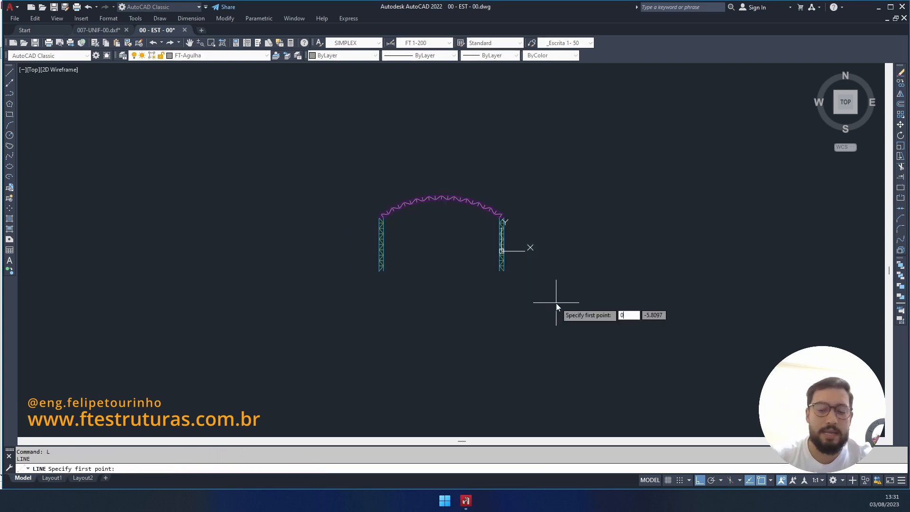
type(",0")
key("Return")
scroll(547, 242, "up", 4)
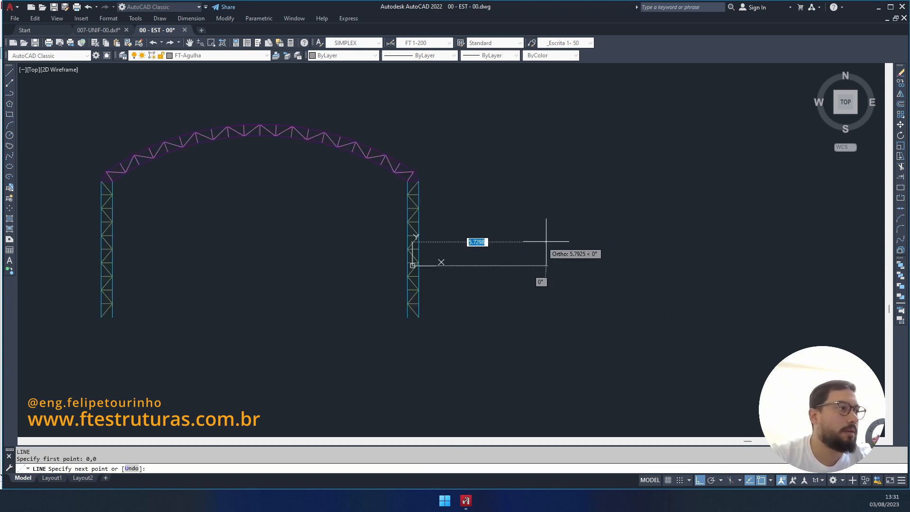
left_click(102, 316)
key("Escape")
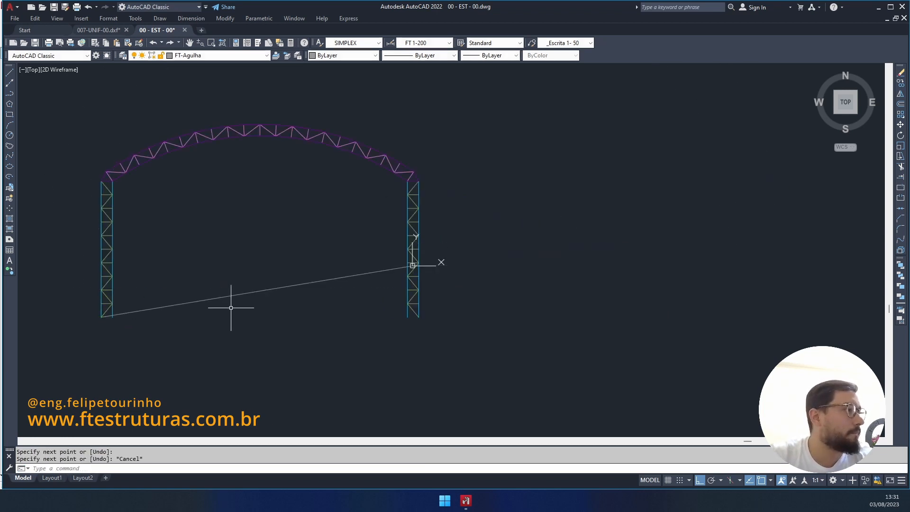
Step: Move the frame together with the auxiliary line so that column's outer base point lands on the world origin
left_click(75, 101)
left_click(549, 411)
middle_click_drag(433, 343, 457, 332)
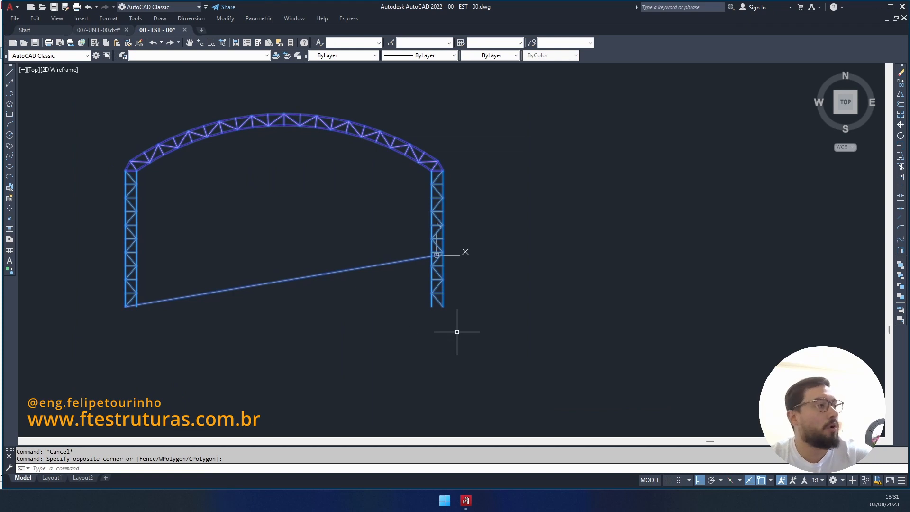
type("m")
key("Return")
left_click(126, 306)
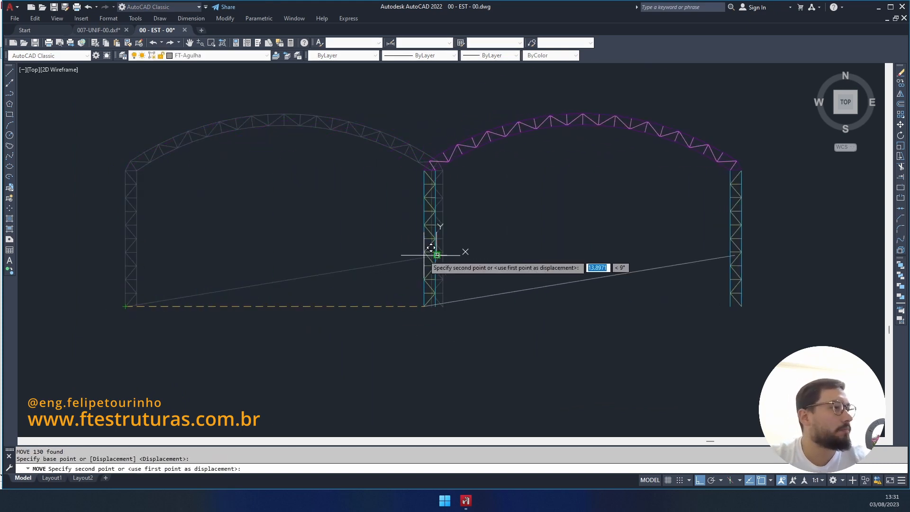
scroll(432, 251, "up", 6)
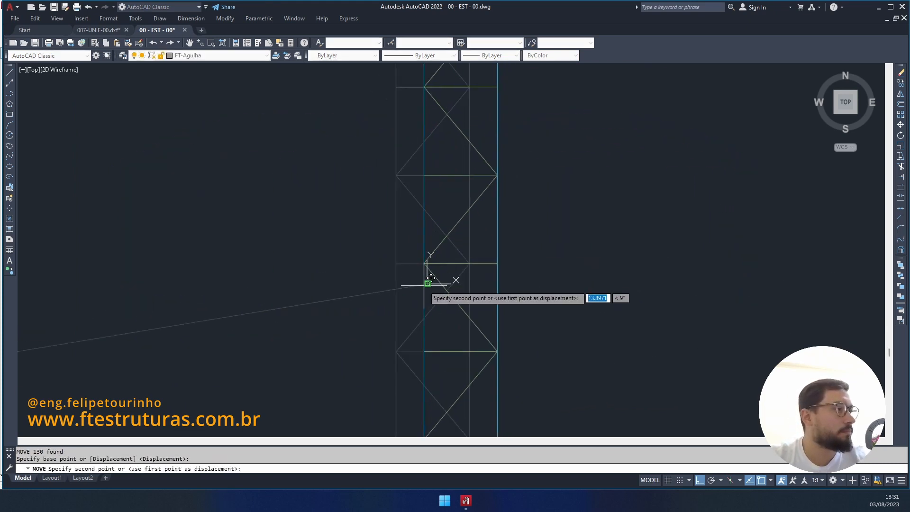
left_click(428, 283)
key("Escape")
Step: Delete the slanted auxiliary line between the two columns
scroll(522, 290, "down", 8)
left_click(476, 270)
left_click(463, 246)
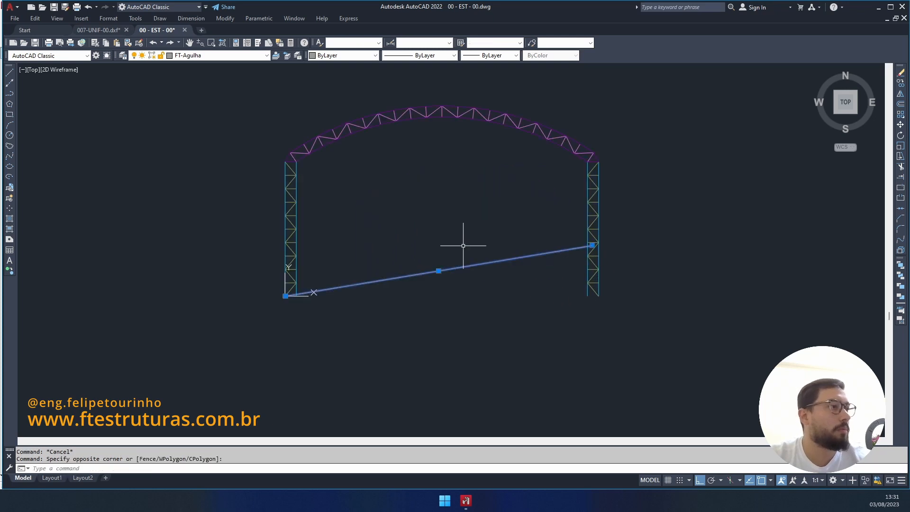
key("Delete")
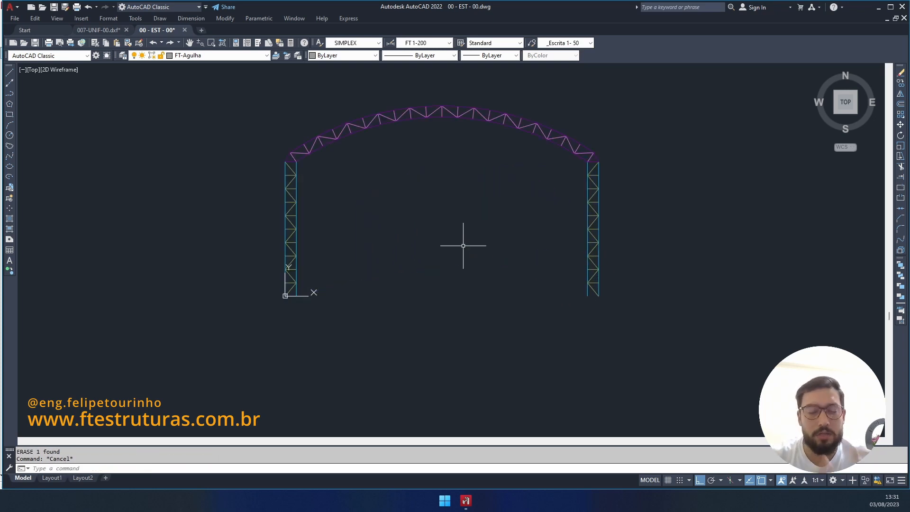
middle_click_drag(463, 245, 488, 300)
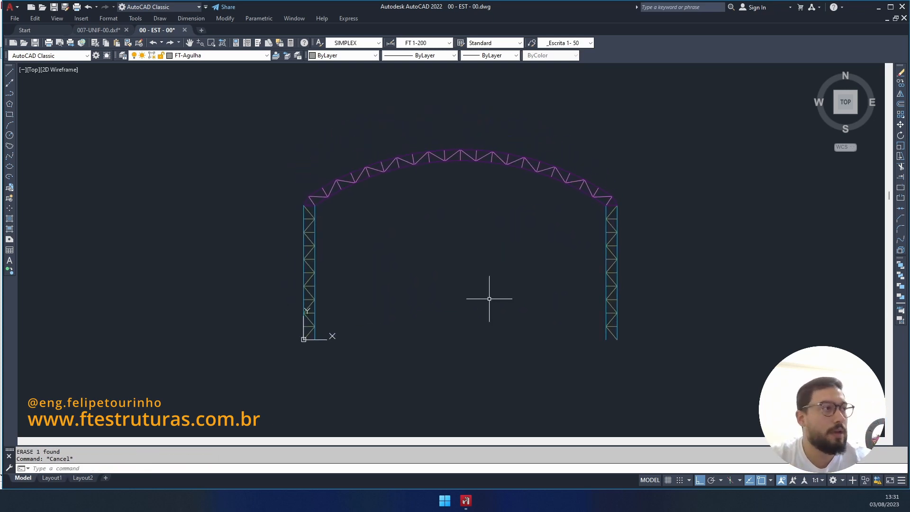
Step: Measure the base width of the column at the origin and the height of its lowest bracing panel
scroll(489, 299, "down", 2)
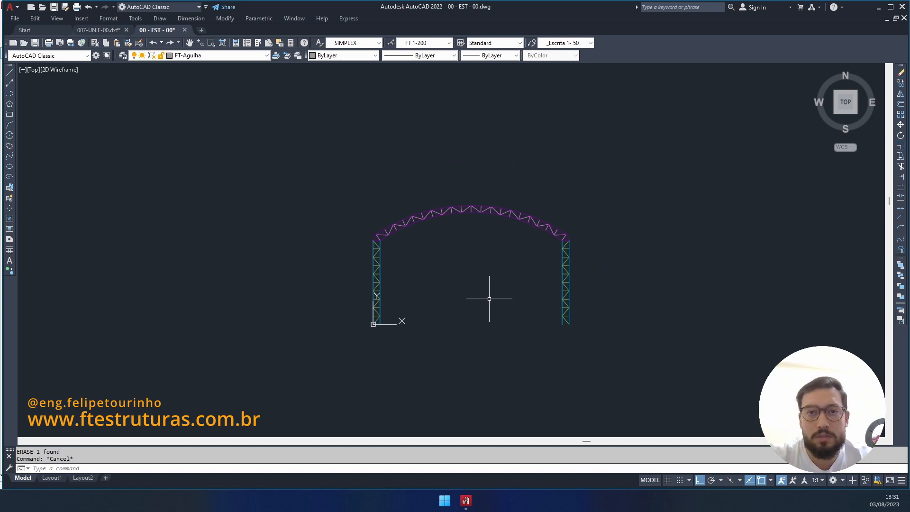
scroll(392, 319, "up", 6)
type("D")
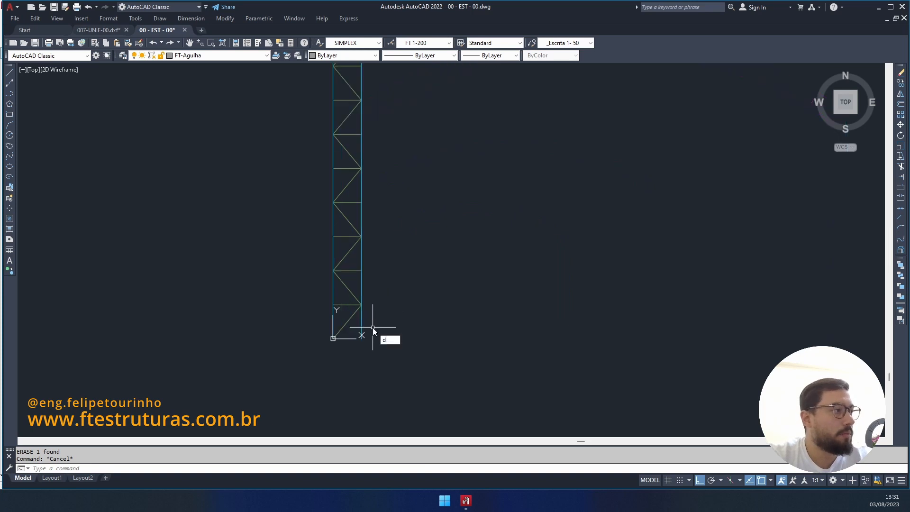
key("Return")
left_click(335, 338)
left_click(361, 338)
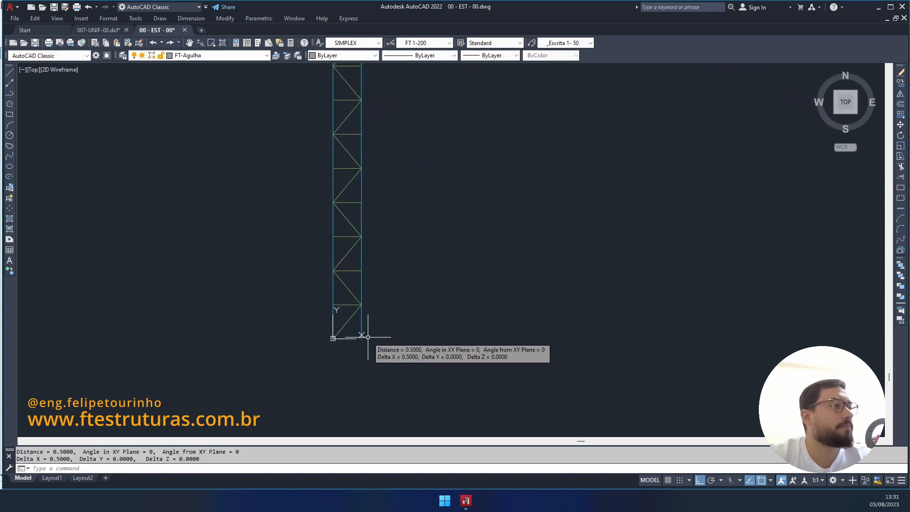
key("Escape")
key("Escape")
key("Return")
left_click(333, 338)
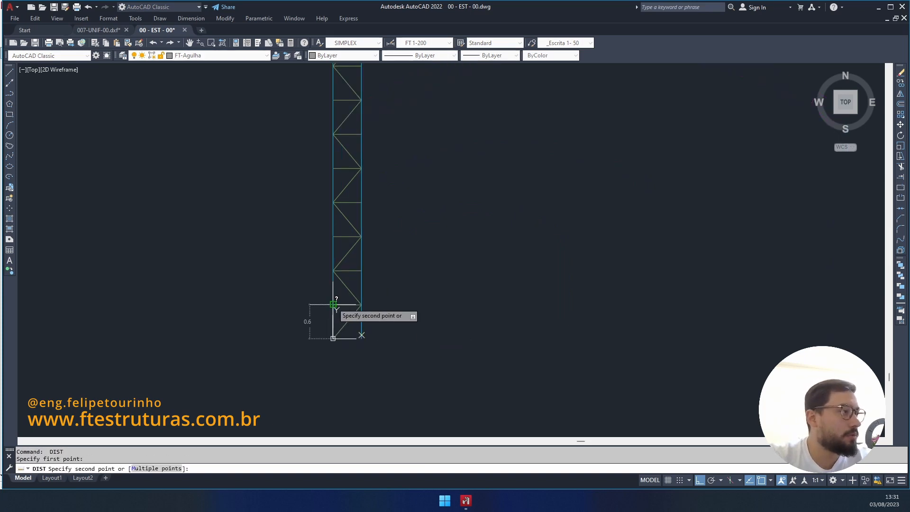
left_click(334, 305)
key("Escape")
key("Escape")
Step: Measure the frame's overall width between the outer base points of the two columns
scroll(384, 299, "down", 7)
scroll(349, 295, "up", 4)
scroll(284, 313, "up", 3)
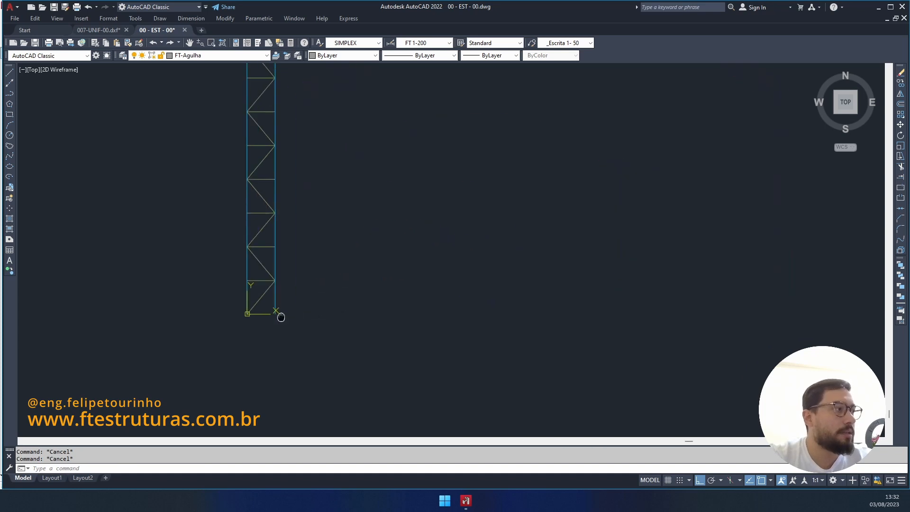
scroll(237, 341, "down", 4)
scroll(216, 355, "up", 2)
key("Return")
left_click(198, 350)
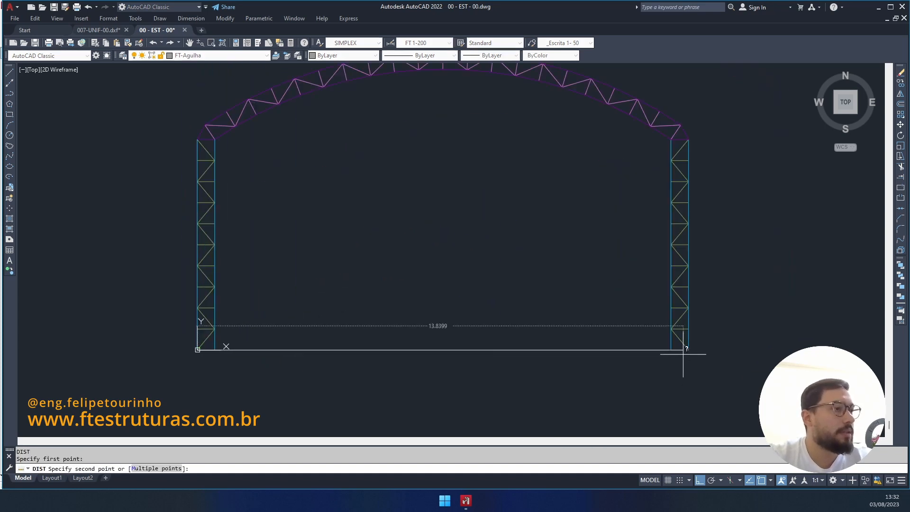
left_click(686, 350)
key("Escape")
scroll(616, 340, "down", 4)
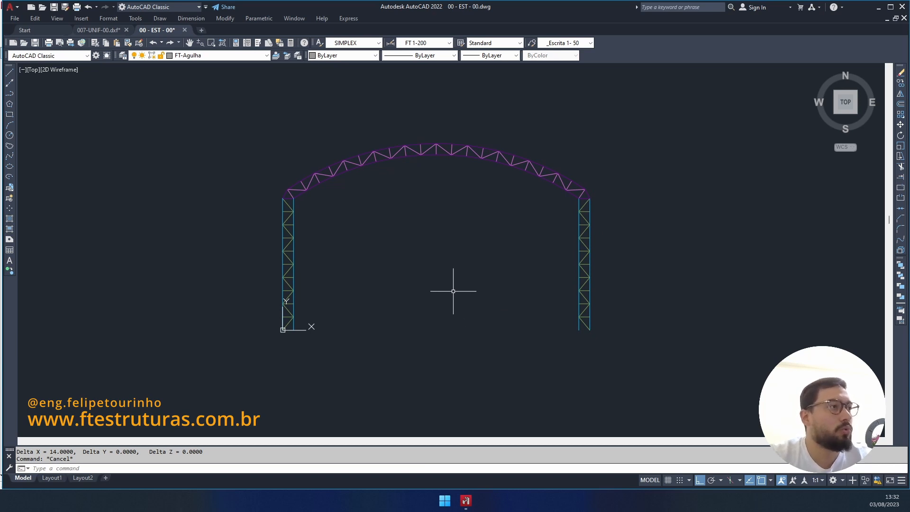
Step: Scale the whole portal frame by a factor of 1000 about its outer column base at the origin
middle_click_drag(453, 291, 420, 295)
scroll(421, 295, "down", 2)
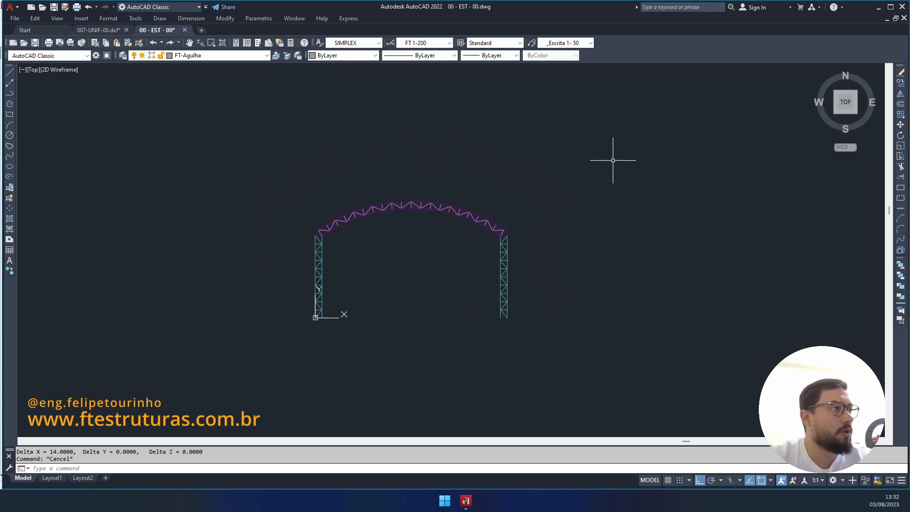
left_click(614, 158)
left_click(275, 342)
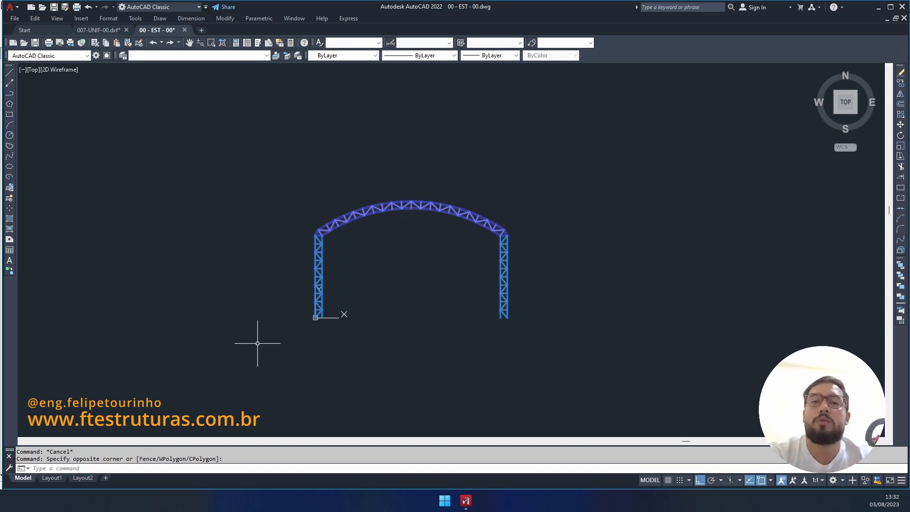
type("sc")
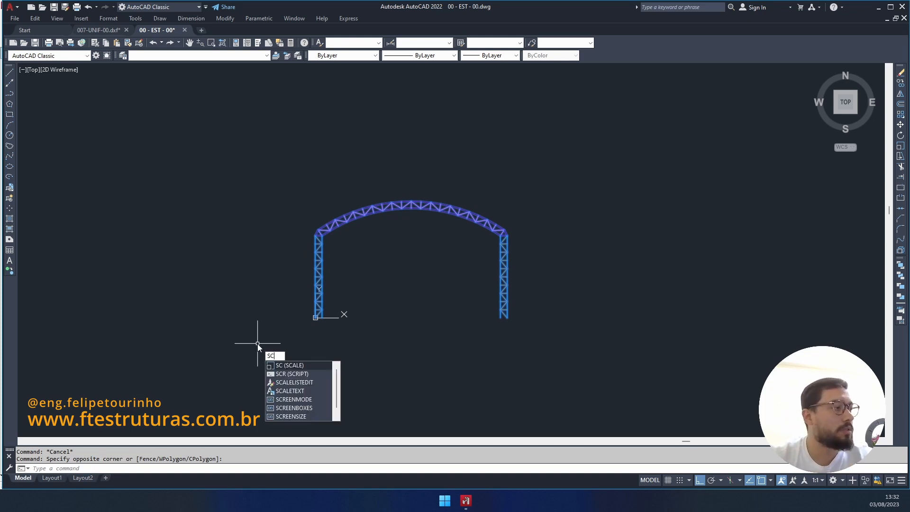
key("Return")
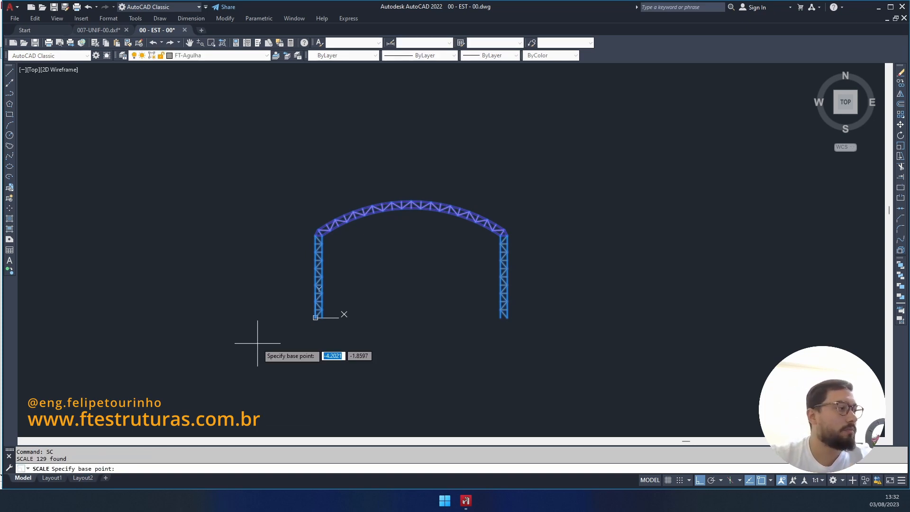
left_click(315, 317)
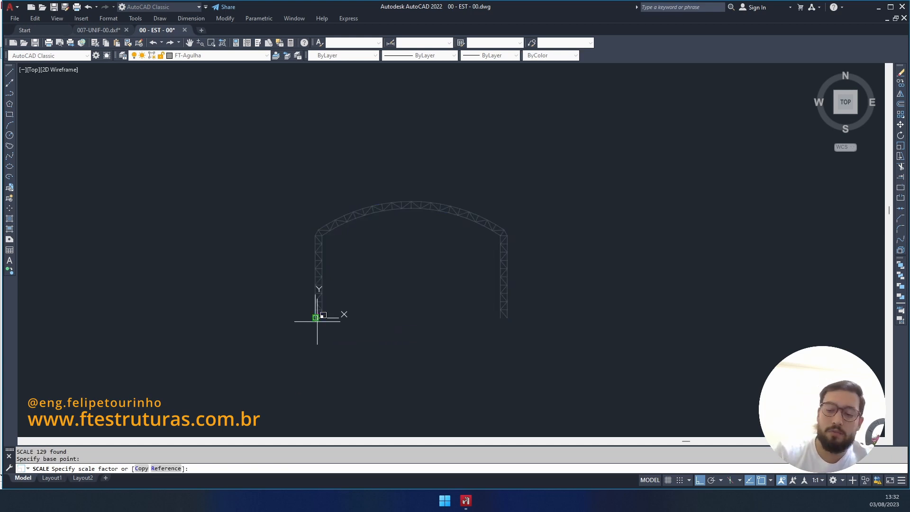
type("1000")
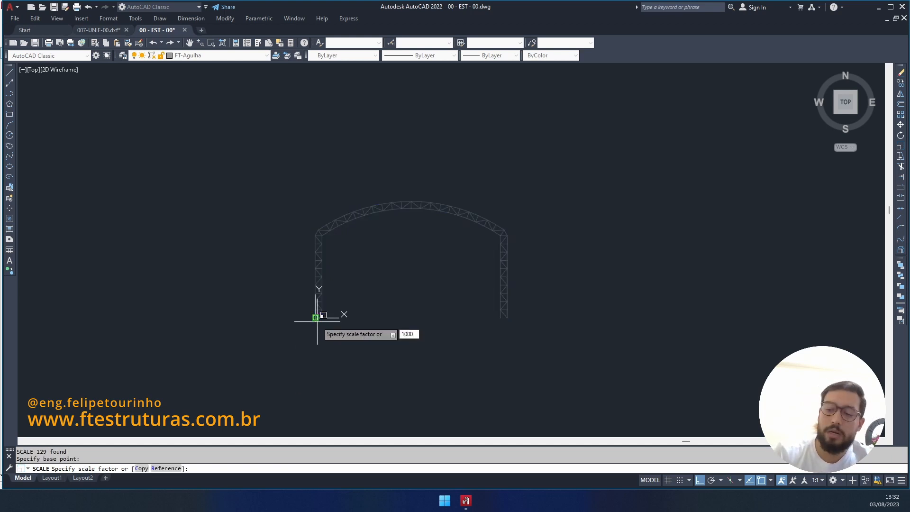
key("Return")
middle_click(529, 309)
middle_click(528, 309)
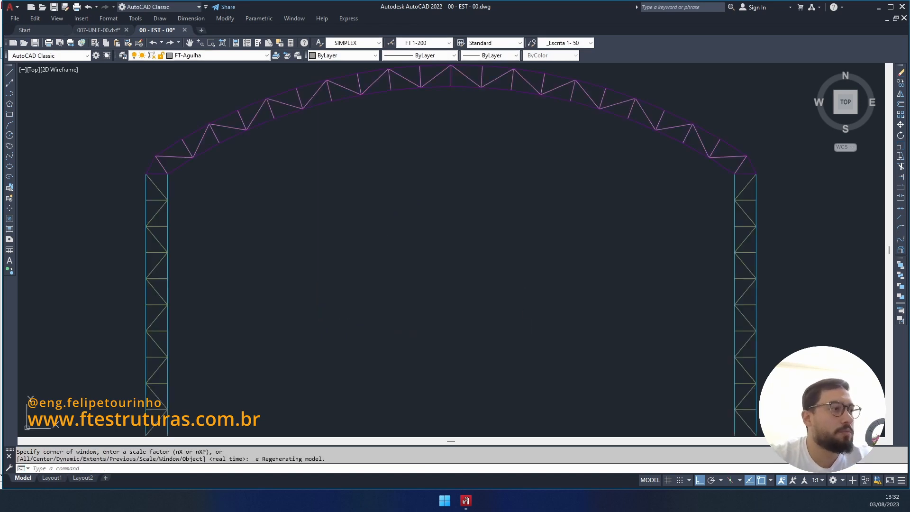
scroll(528, 309, "down", 1)
middle_click_drag(528, 309, 514, 295)
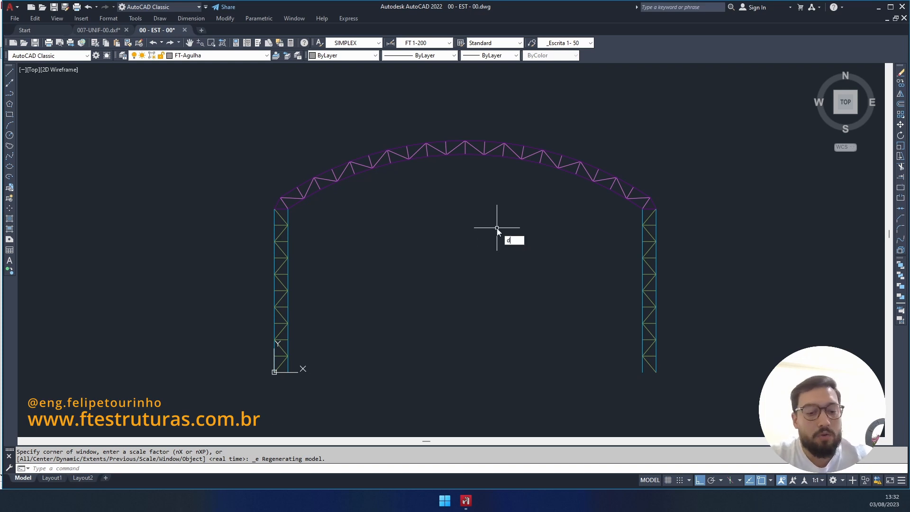
Step: Add an angular dimension above the arch between the central ridge post and the post under the first upper peak toward the origin column
type("n")
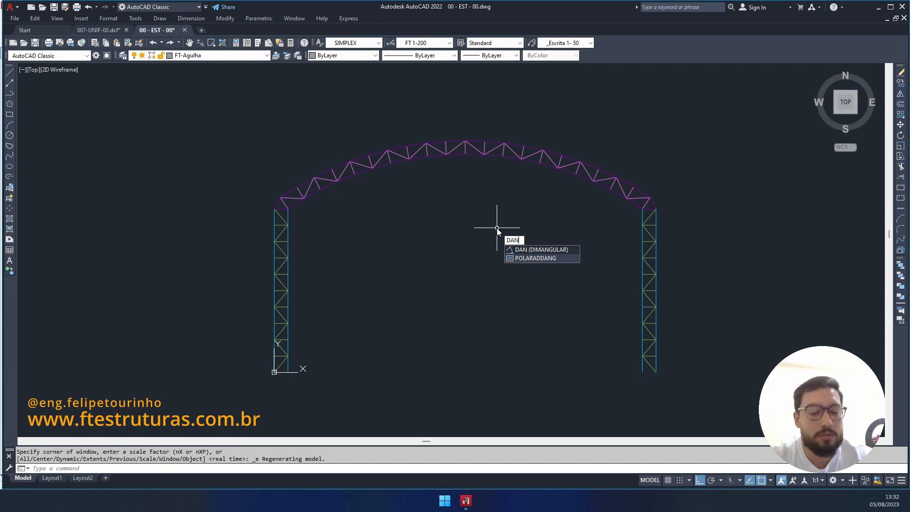
key("Return")
scroll(470, 145, "up", 4)
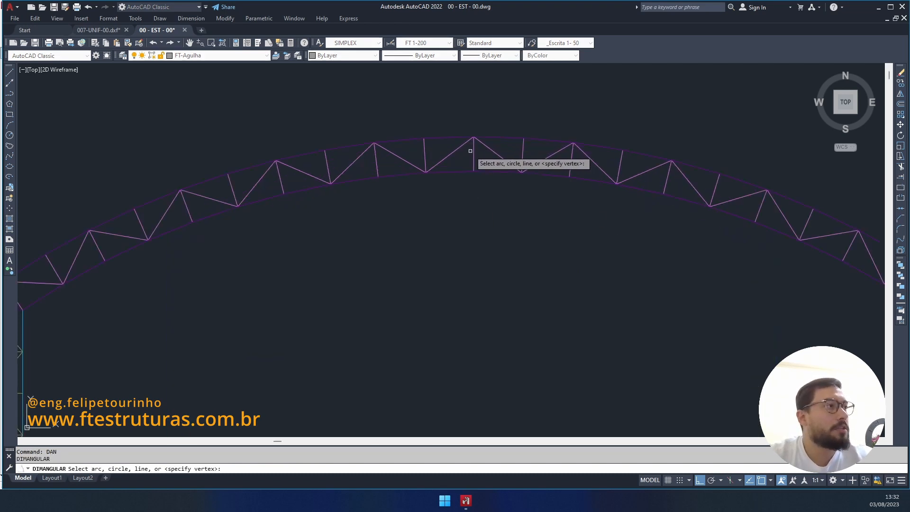
left_click(474, 149)
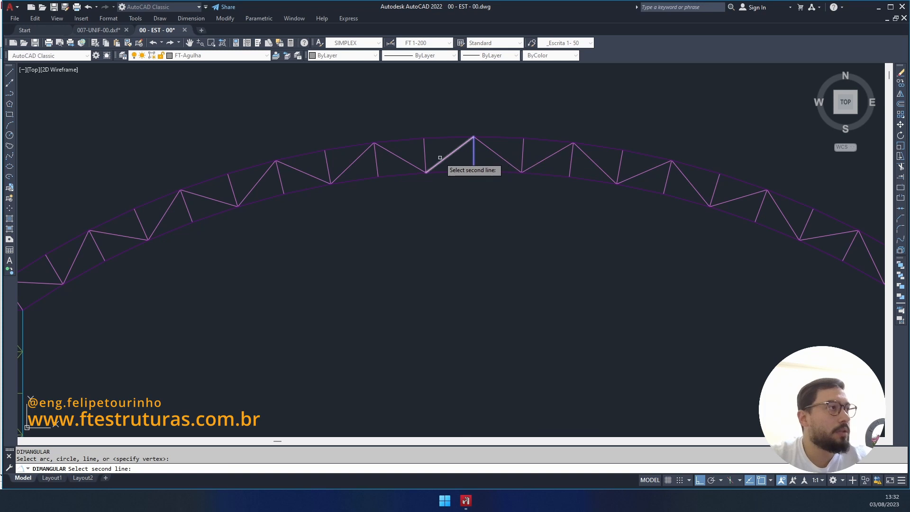
left_click(377, 155)
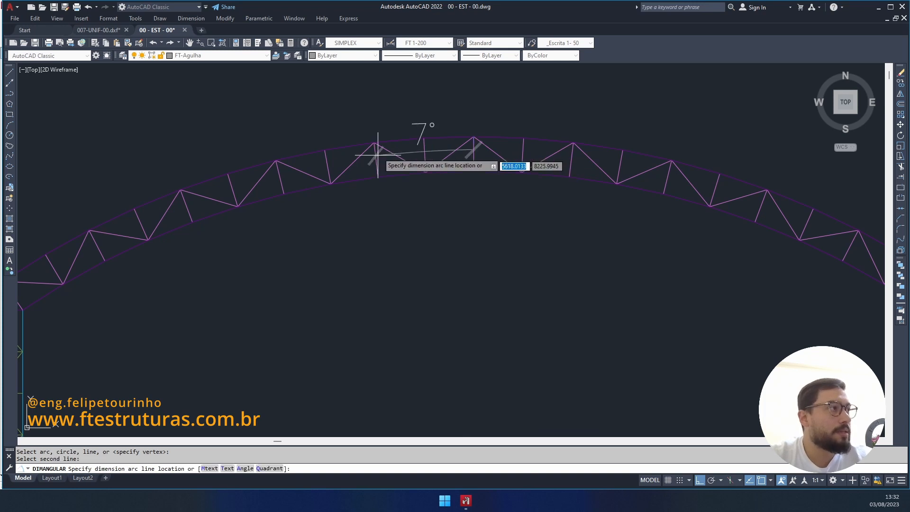
left_click(369, 99)
scroll(423, 116, "down", 4)
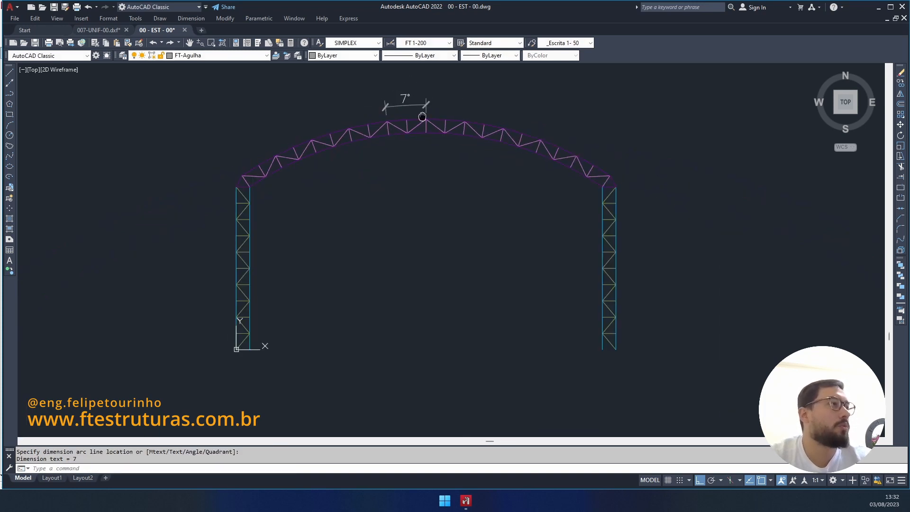
middle_click_drag(423, 116, 448, 122)
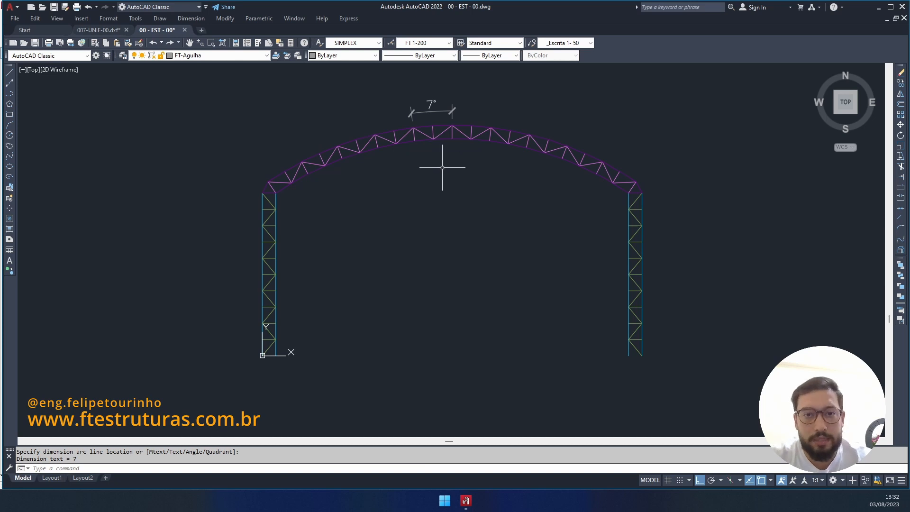
scroll(371, 142, "up", 2)
scroll(499, 160, "down", 2)
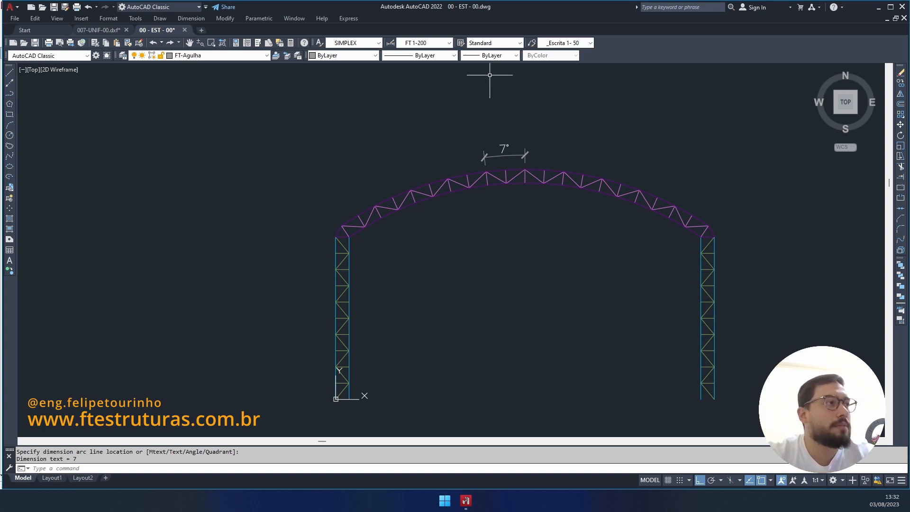
Step: Add an angular dimension from the central ridge post to the post under the second upper peak, above the first dimension
type("DAN")
key("Return")
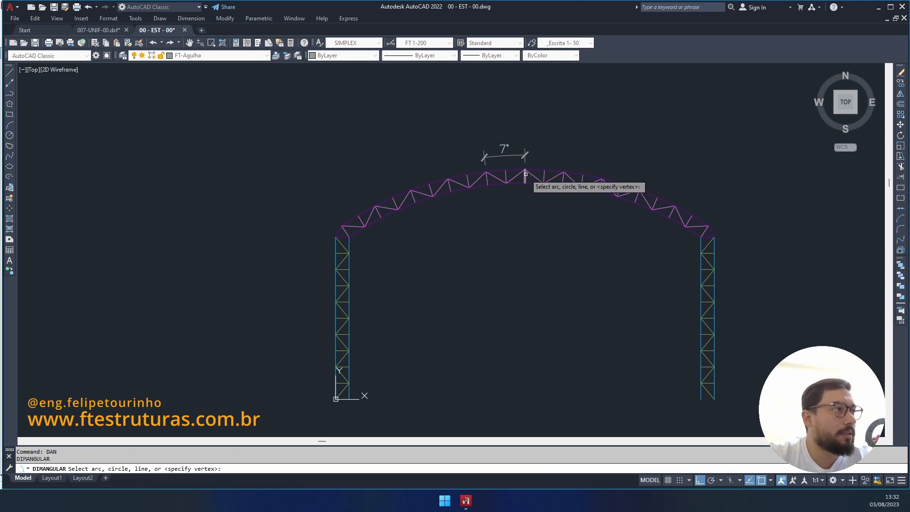
left_click(526, 176)
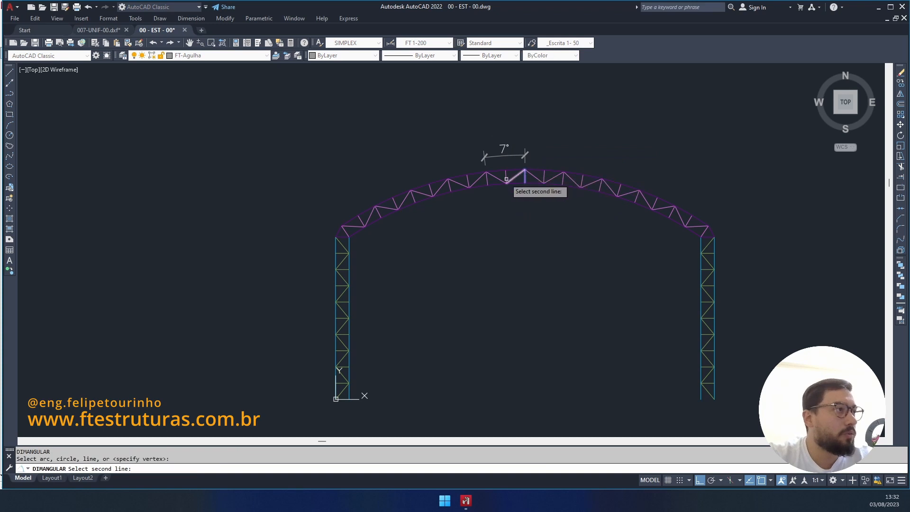
left_click(448, 185)
left_click(439, 135)
Step: Add an angular dimension from the central ridge post to the post under the third upper peak, outside the second dimension
type("DAN")
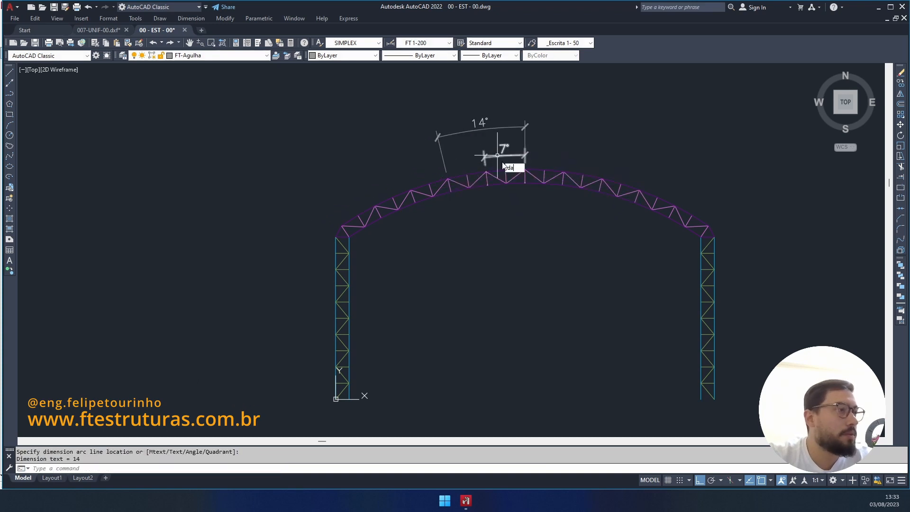
key("Return")
left_click(525, 176)
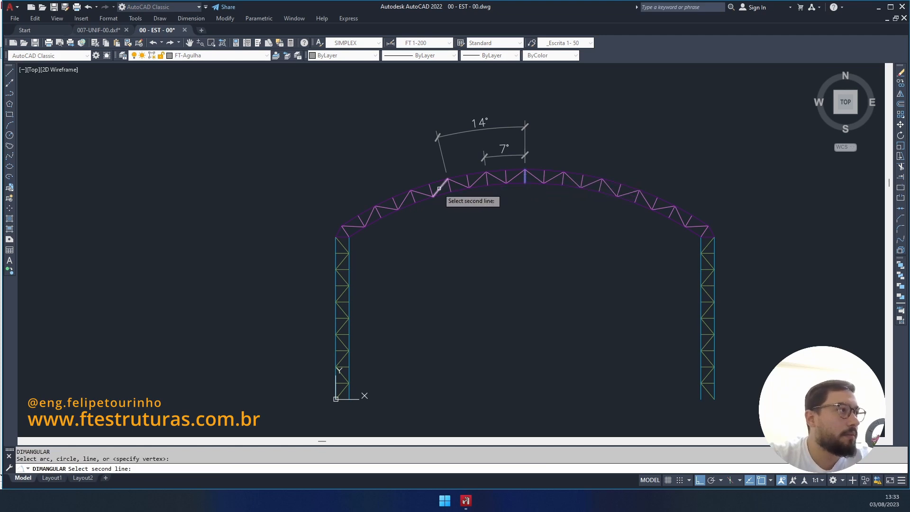
left_click(412, 196)
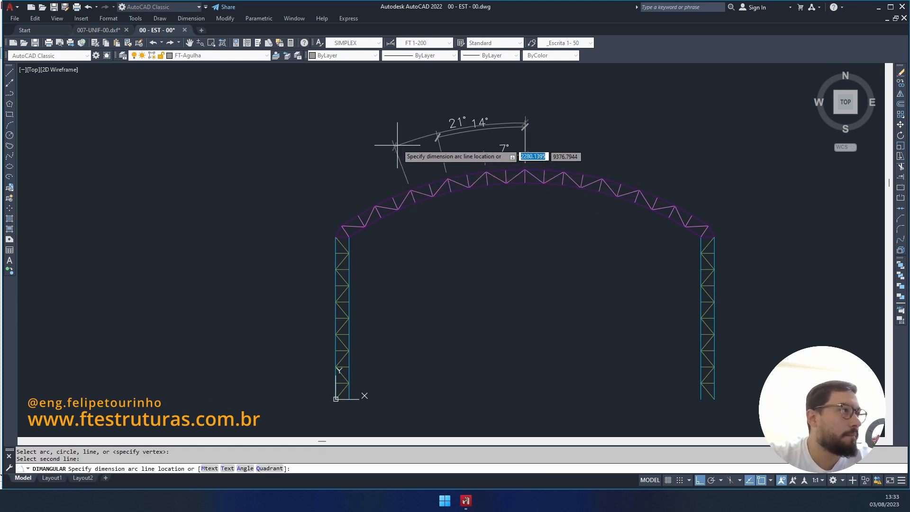
left_click(407, 122)
Step: Add an angular dimension from the central ridge post to the post under the fourth upper peak, outside the third dimension
type("dan")
key("Return")
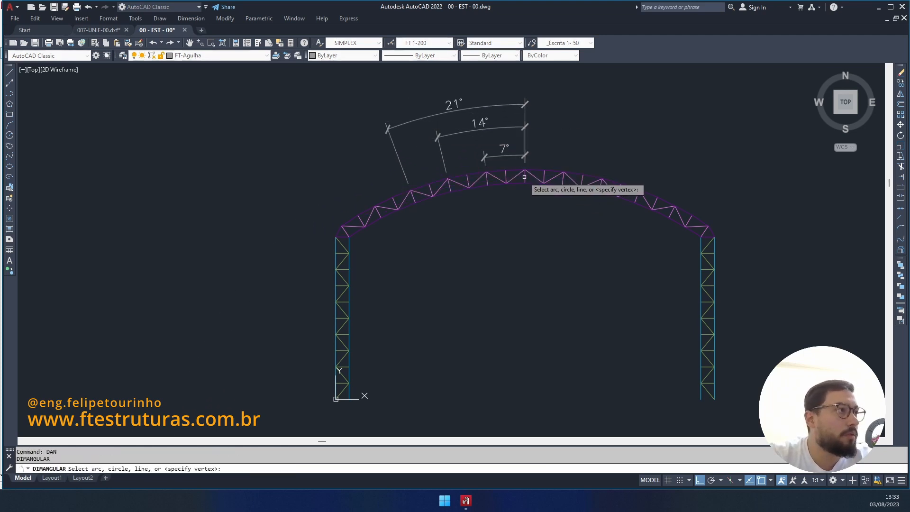
left_click(525, 178)
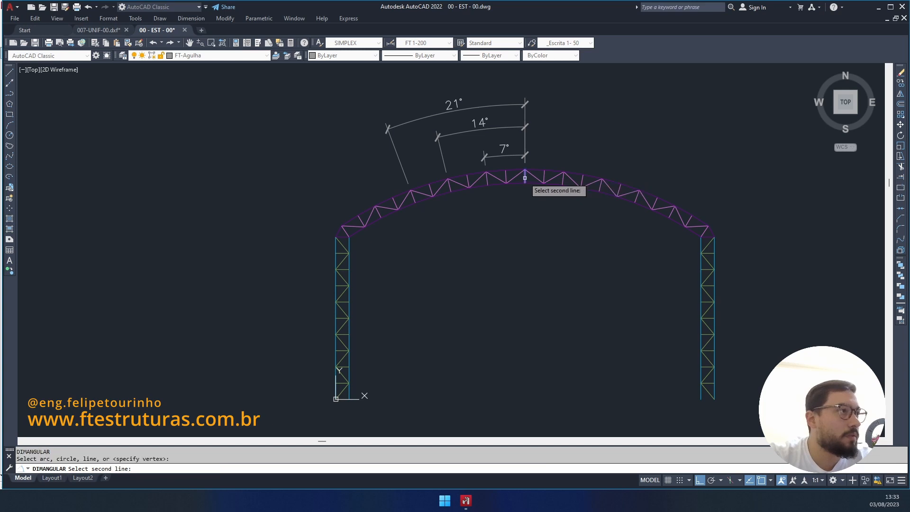
left_click(376, 210)
left_click(350, 117)
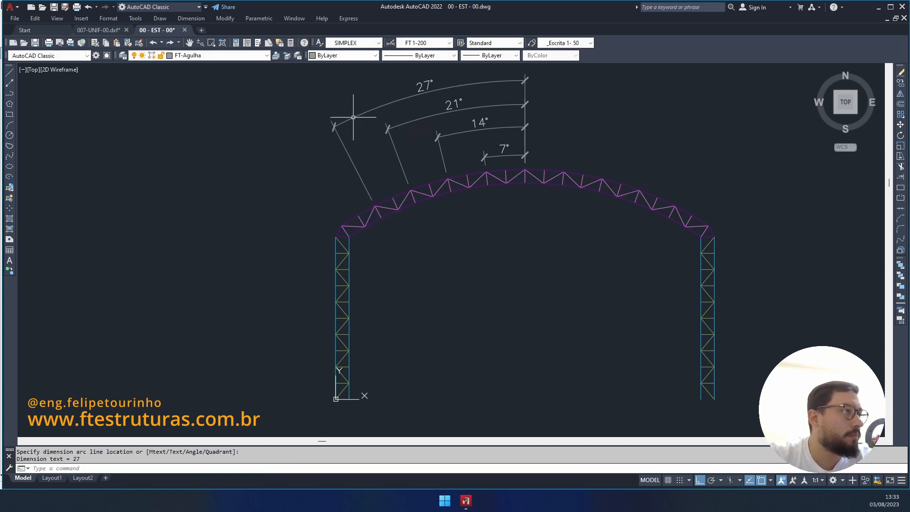
Step: Add the outermost angular dimension, from the central ridge post to the arch's last inclined web member above the origin column
type("dan")
key("Return")
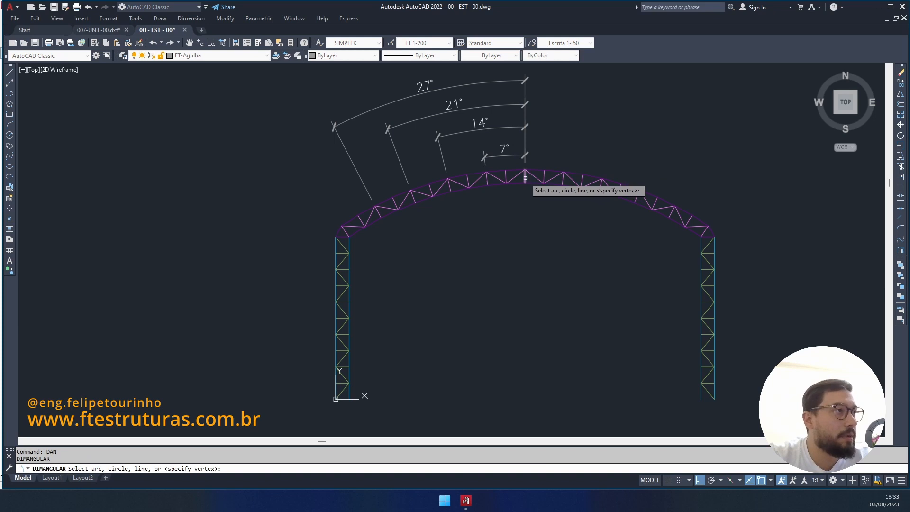
left_click(525, 179)
left_click(345, 231)
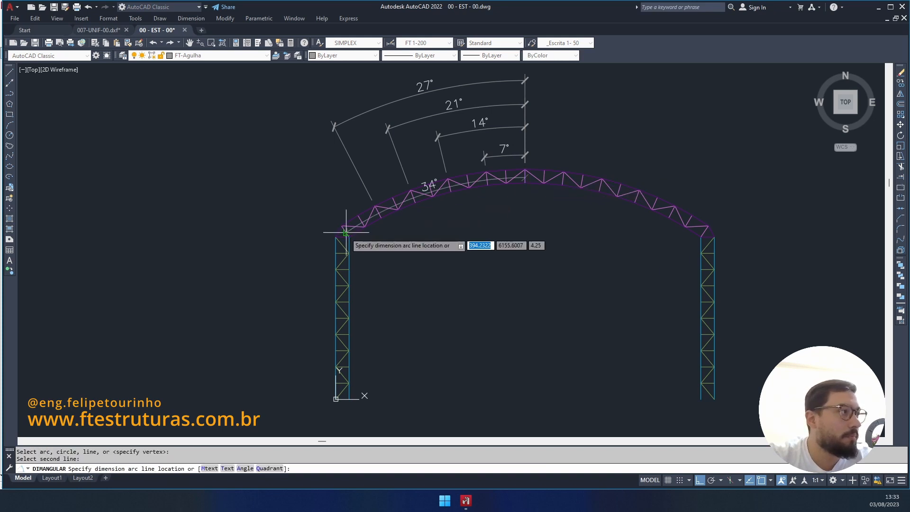
middle_click_drag(285, 161, 301, 198)
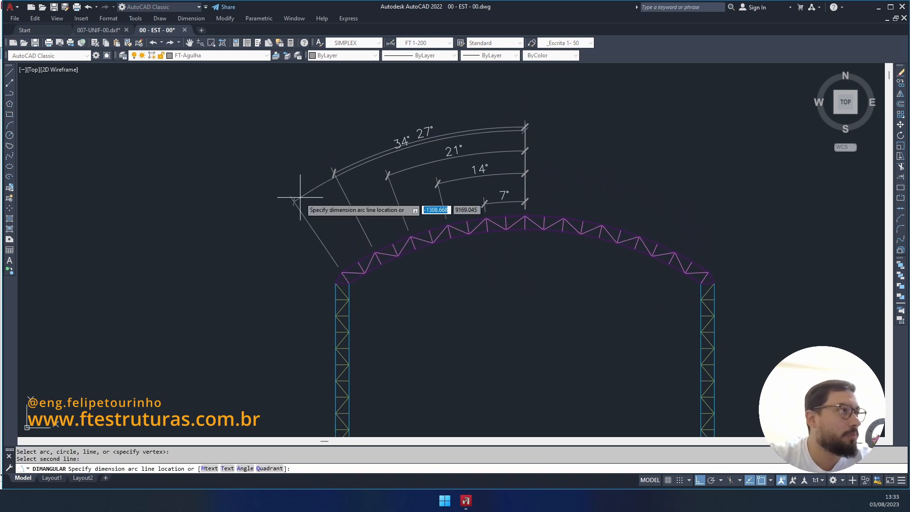
left_click(300, 157)
key("Return")
key("Escape")
key("Escape")
Step: Switch to the 007-CALC-00 model in CYPE 3D and show its roof arch in the XZ front elevation
scroll(523, 240, "down", 2)
middle_click_drag(522, 240, 429, 237)
scroll(428, 237, "up", 2)
scroll(466, 254, "down", 2)
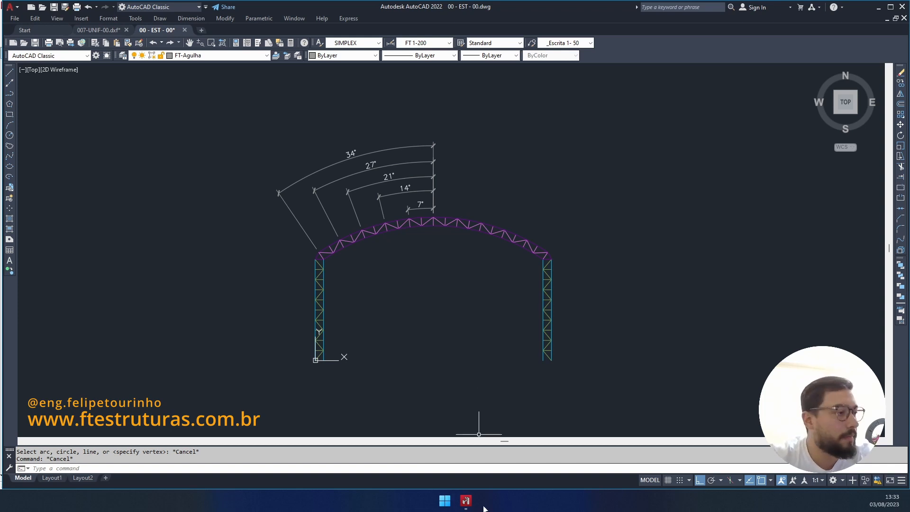
left_click(466, 503)
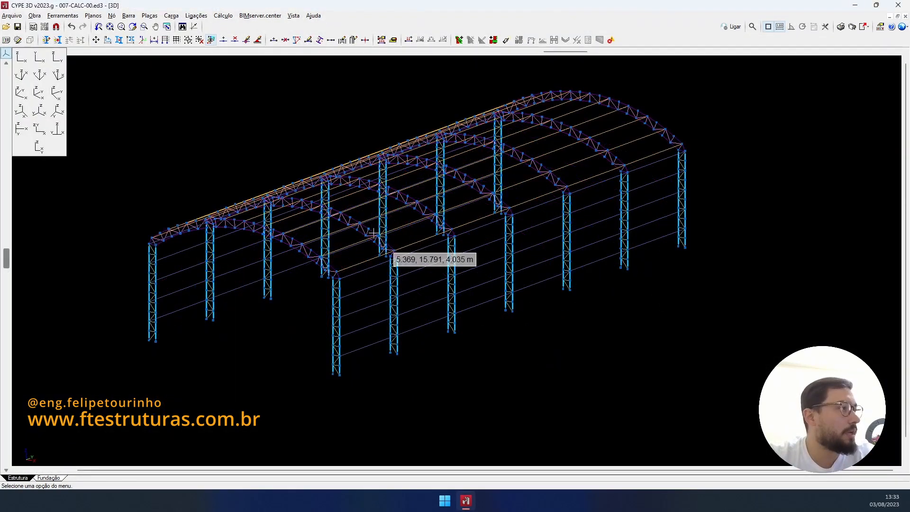
middle_click_drag(379, 237, 478, 241)
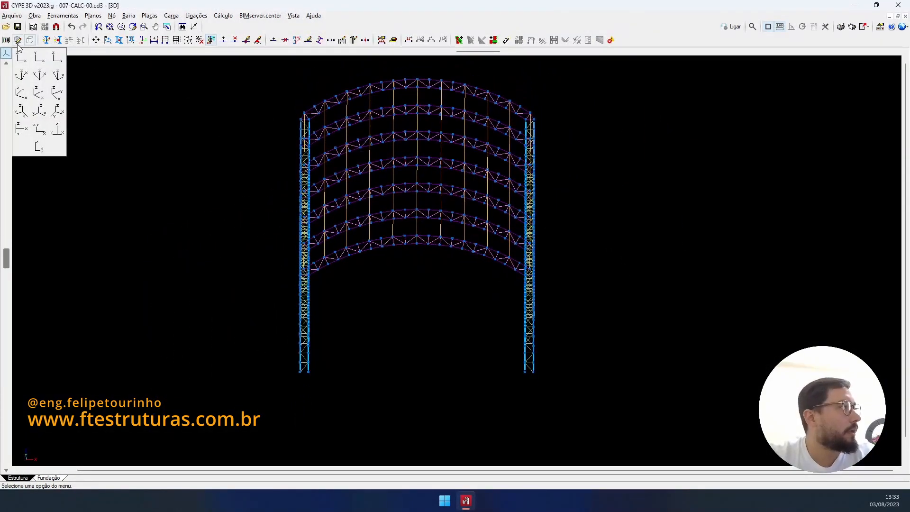
left_click(22, 59)
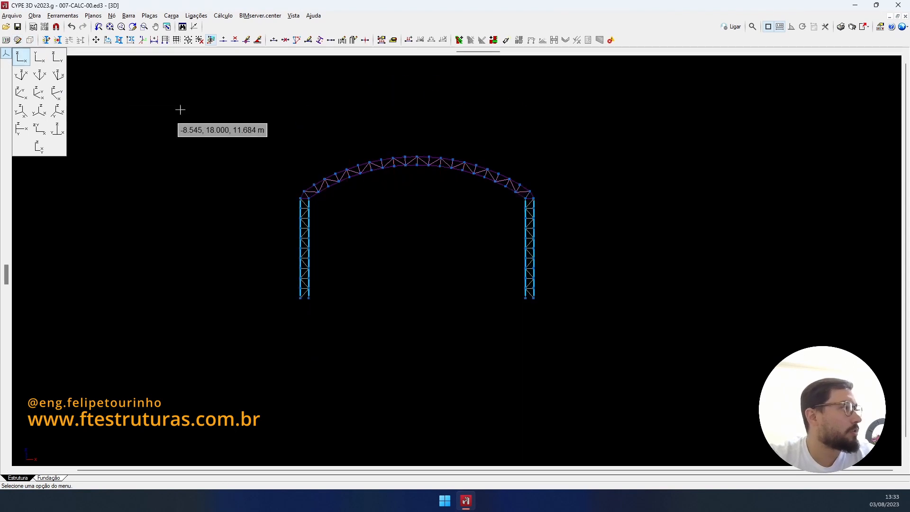
scroll(425, 136, "up", 5)
scroll(422, 132, "up", 2)
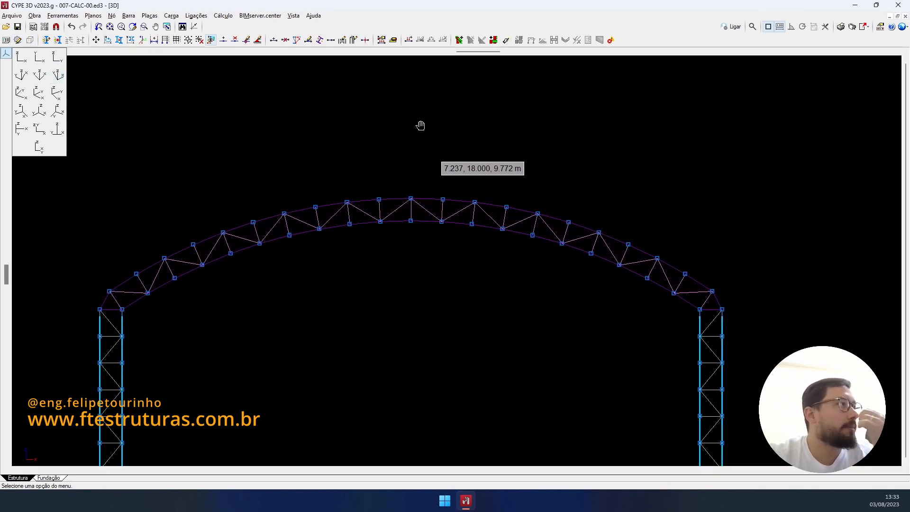
Step: Describe the arrangement of the purlins at the first upper peak left of the ridge with a rotation angle of 7 degrees
left_click(319, 40)
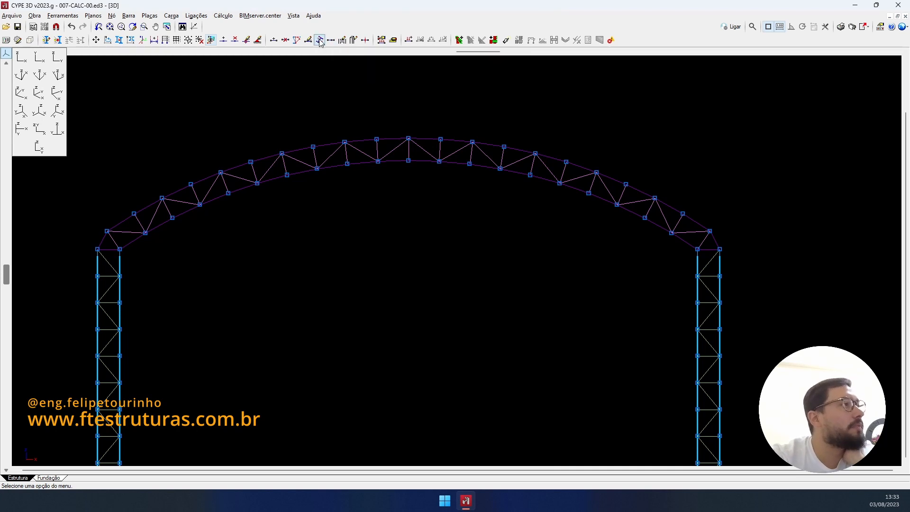
left_click(396, 118)
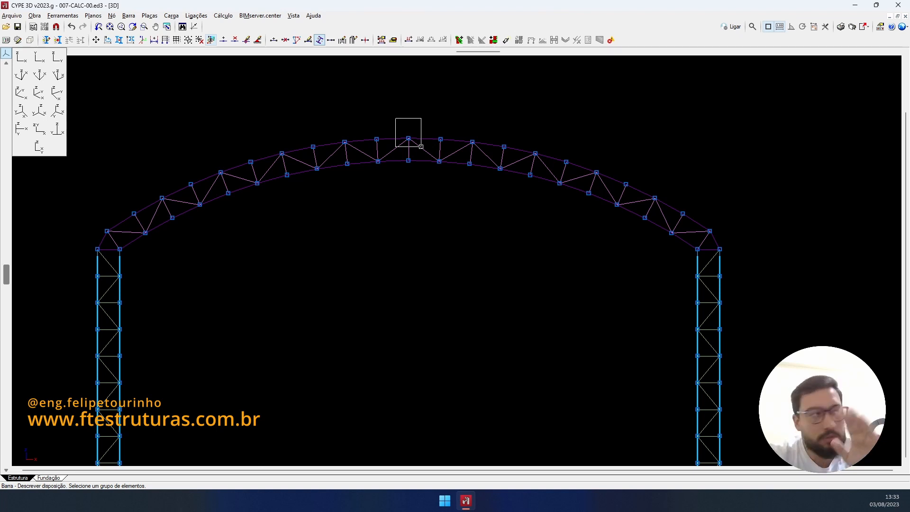
left_click(421, 147)
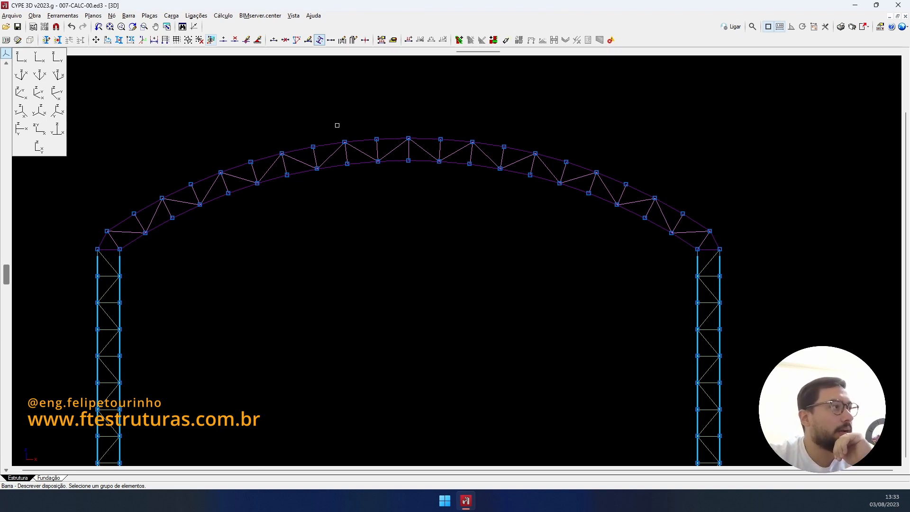
left_click(350, 149)
right_click(349, 149)
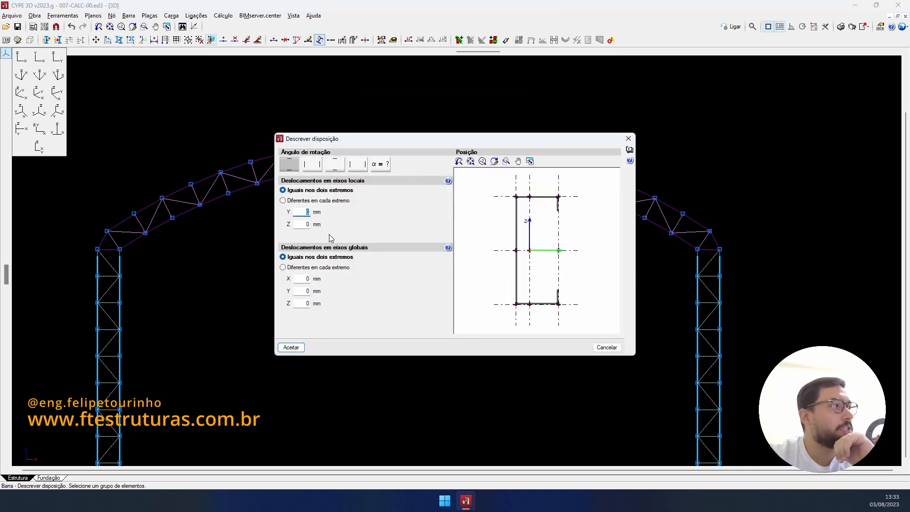
left_click(381, 165)
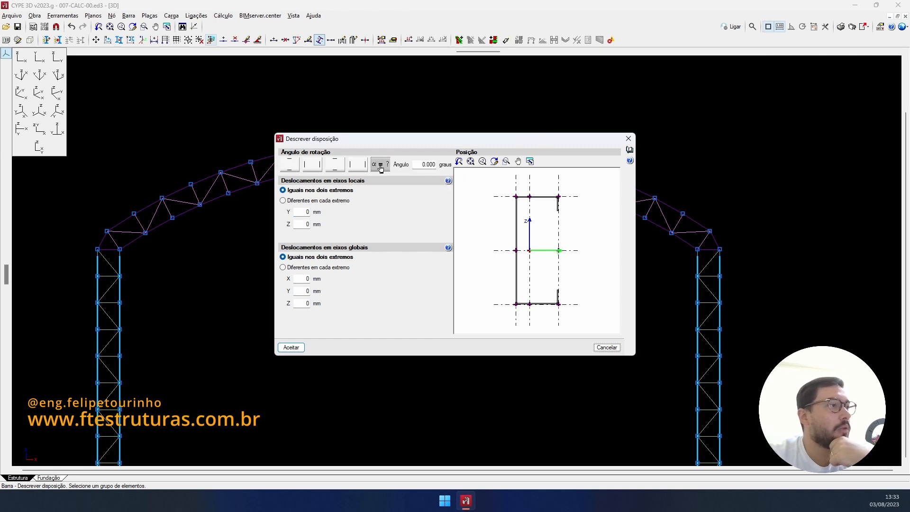
double_click(423, 165)
type("7")
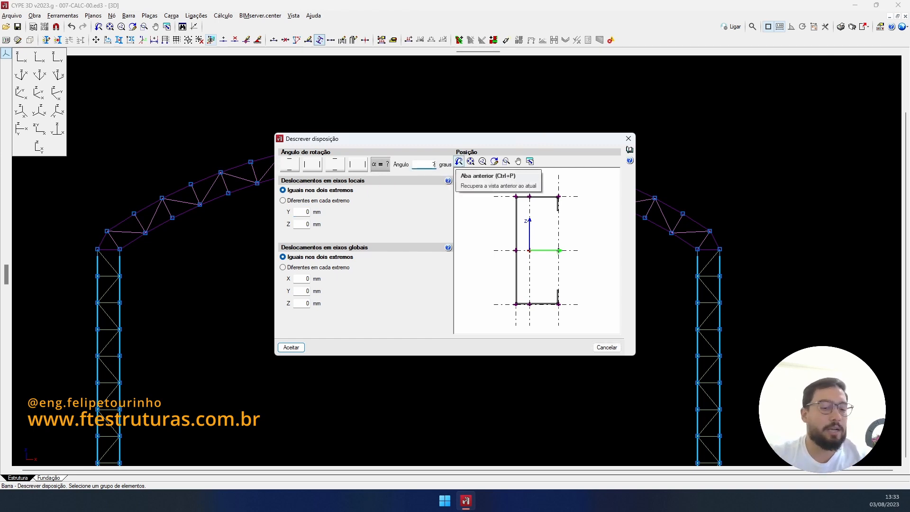
key("Tab")
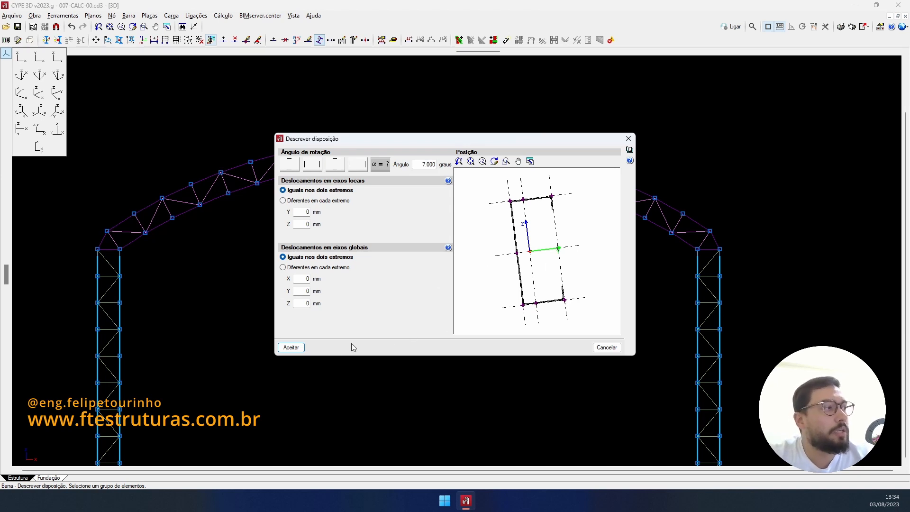
left_click(291, 347)
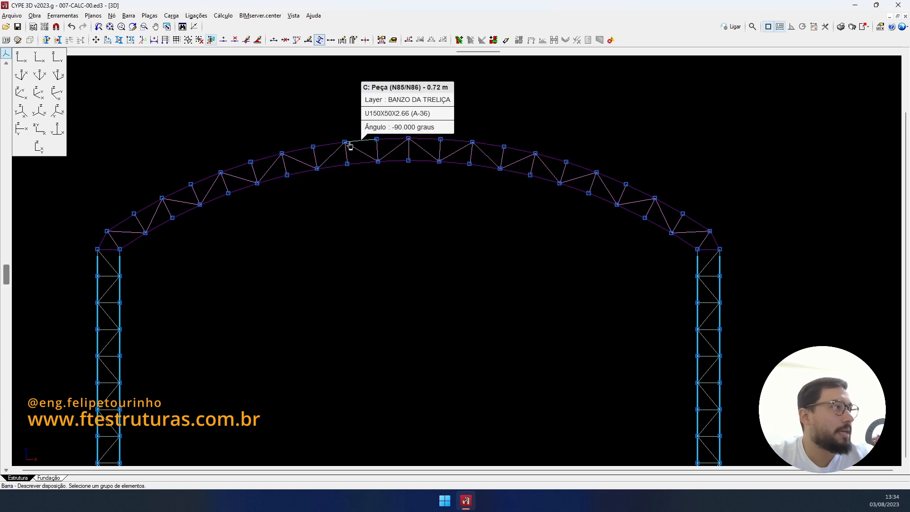
Step: Set the rotation angle of the purlins at the second upper peak left of the ridge to 14 degrees
left_click(278, 151)
right_click(278, 151)
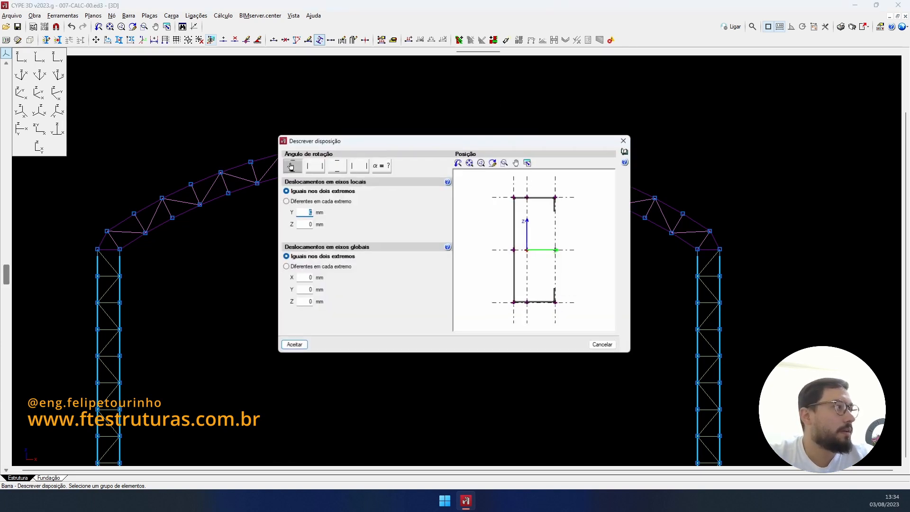
left_click(373, 164)
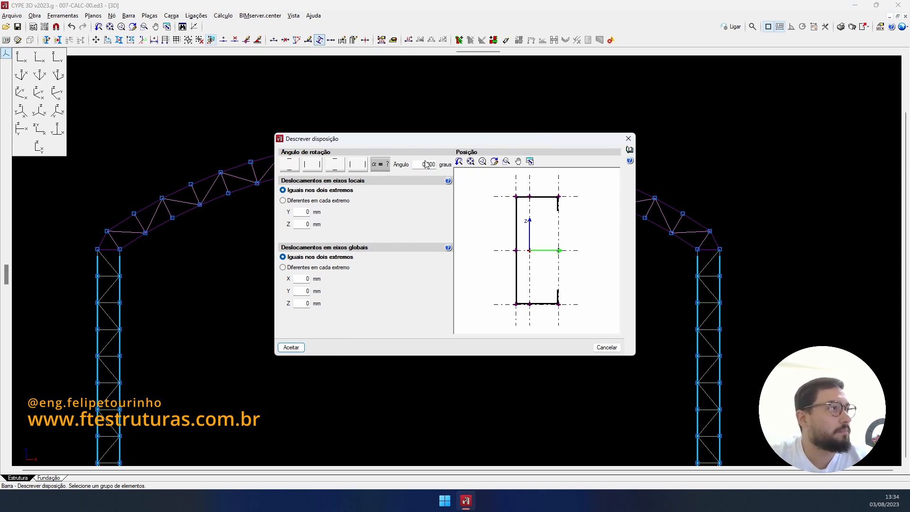
double_click(426, 164)
type("10")
key("Tab")
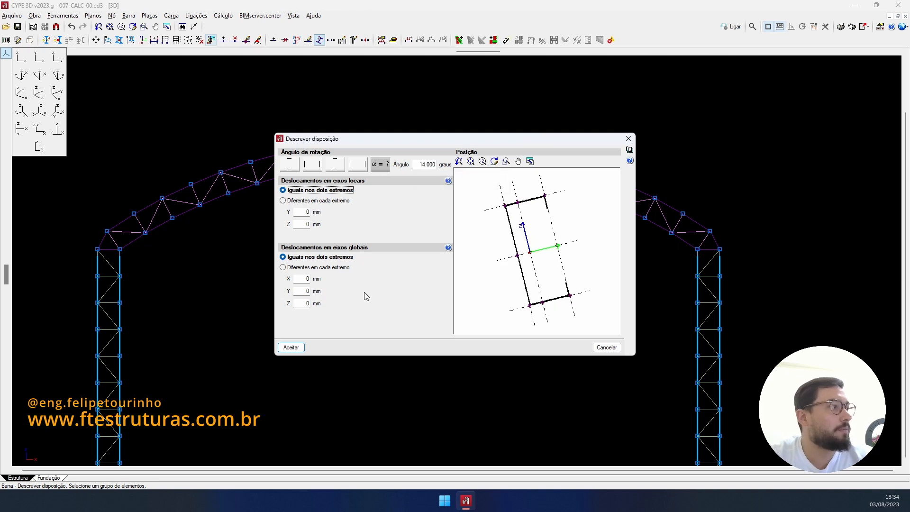
left_click(291, 348)
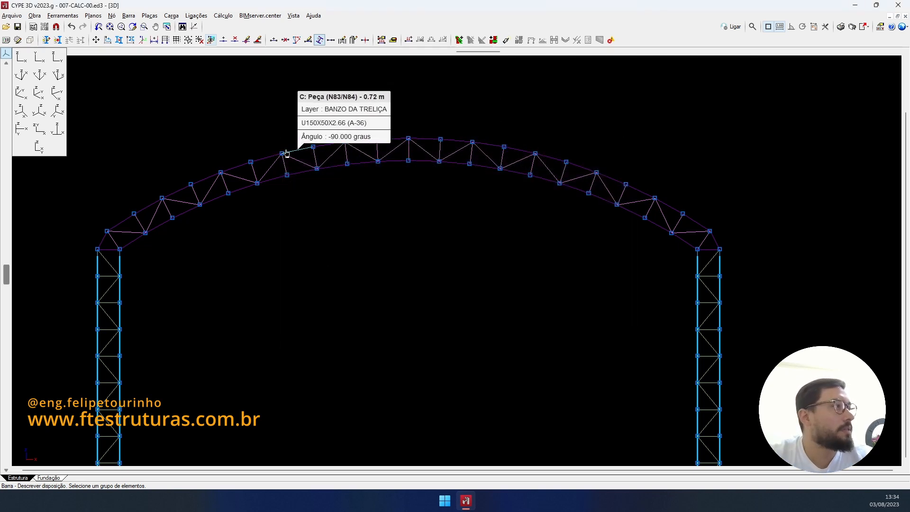
Step: Set the rotation angle of the purlins at the third upper peak left of the ridge to 21 degrees
left_click(218, 167)
right_click(218, 167)
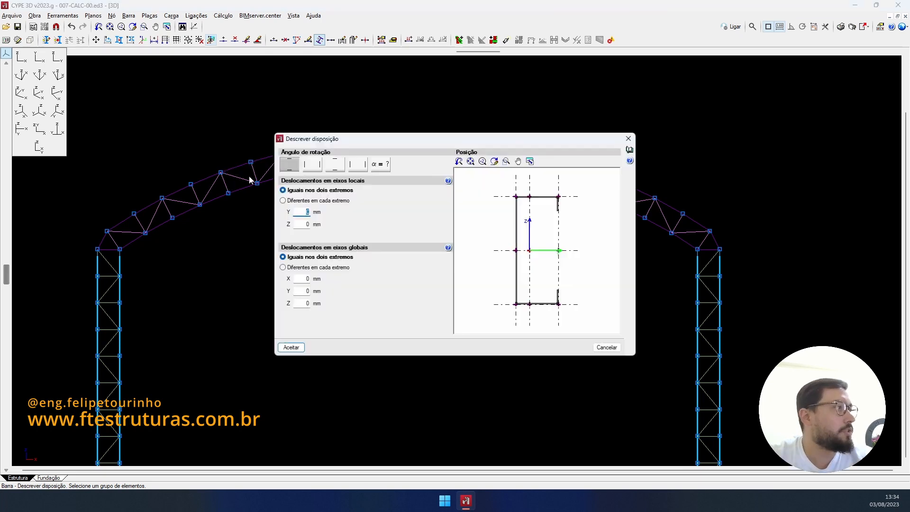
left_click(381, 167)
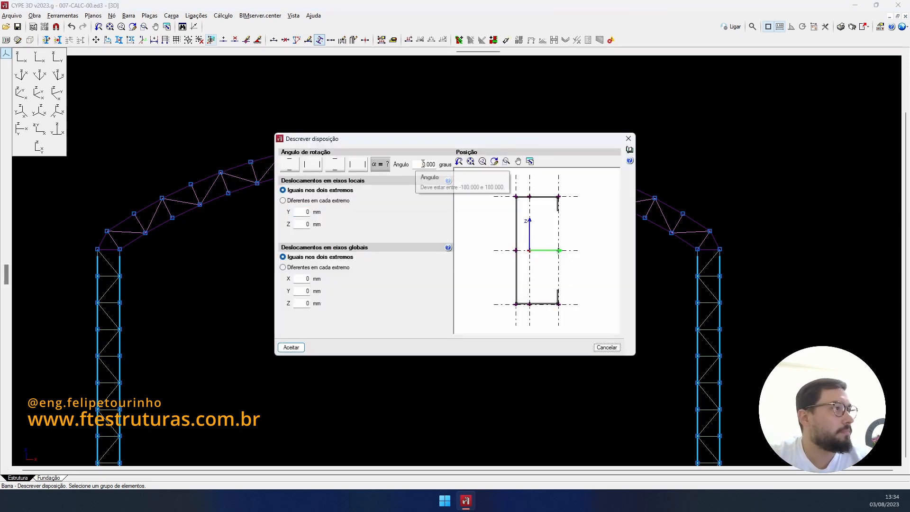
type("21")
left_click(298, 348)
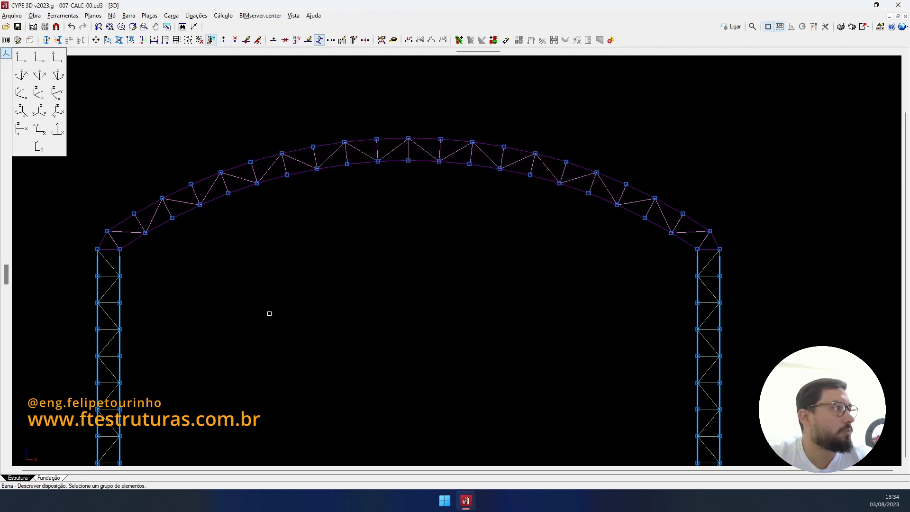
Step: Set the rotation angle of the purlins at the fourth upper peak left of the ridge to 28 degrees
mouse_move(413, 142)
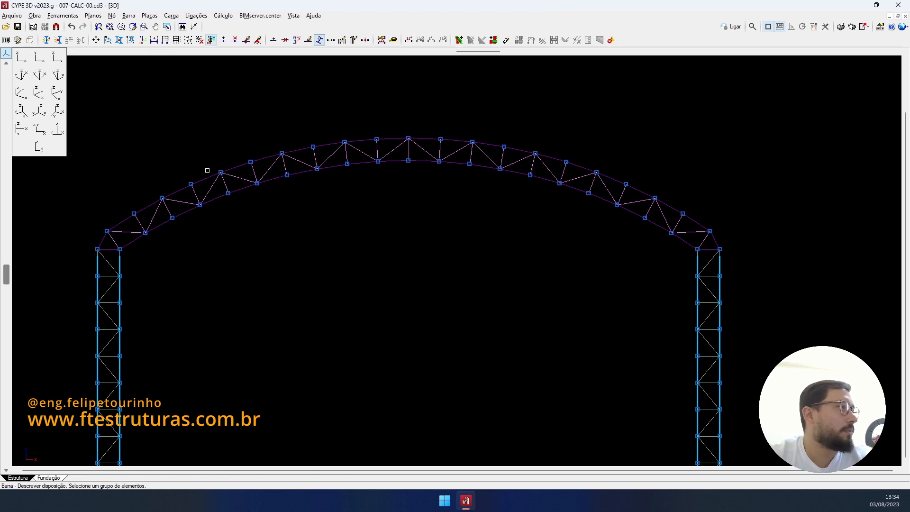
left_click_drag(148, 188, 173, 209)
right_click(172, 205)
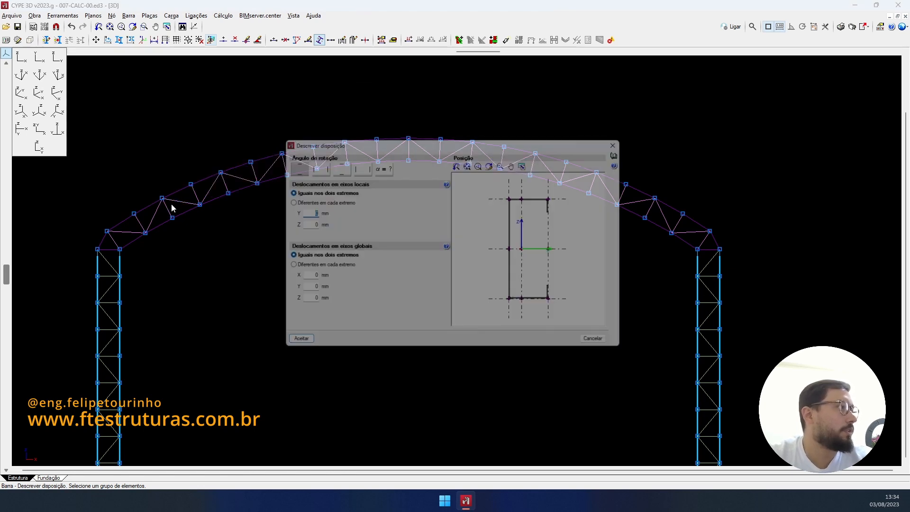
left_click(380, 165)
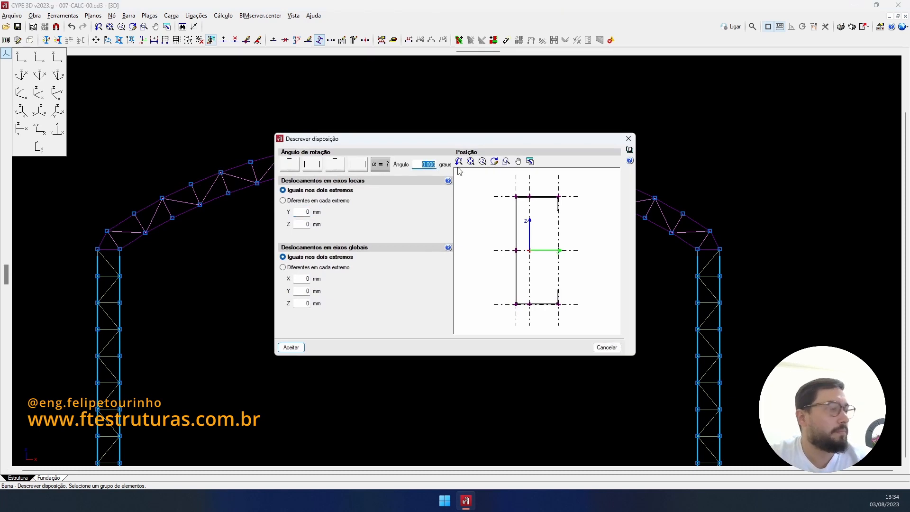
type("2")
key("Tab")
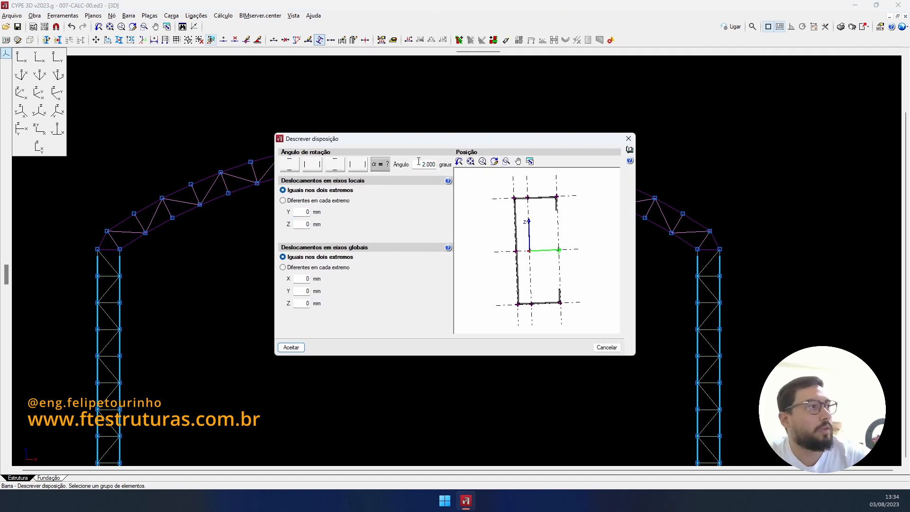
double_click(419, 162)
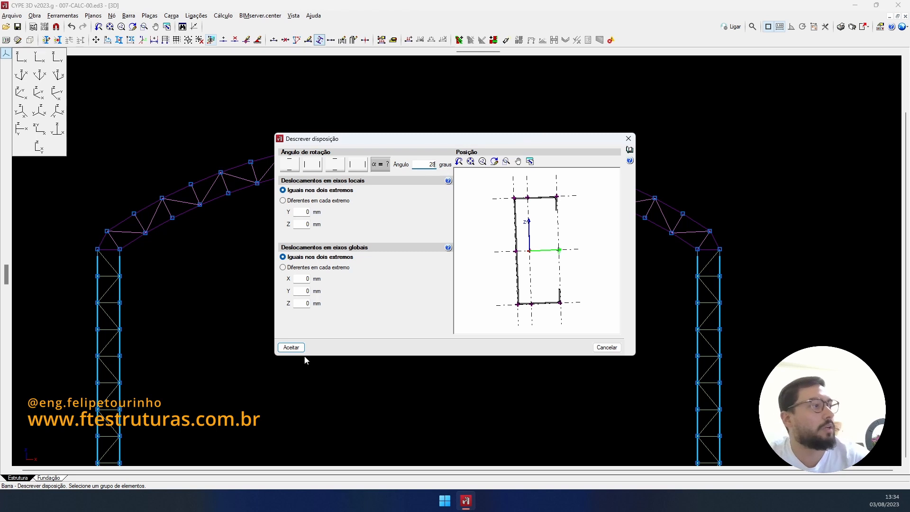
type("28")
left_click(292, 347)
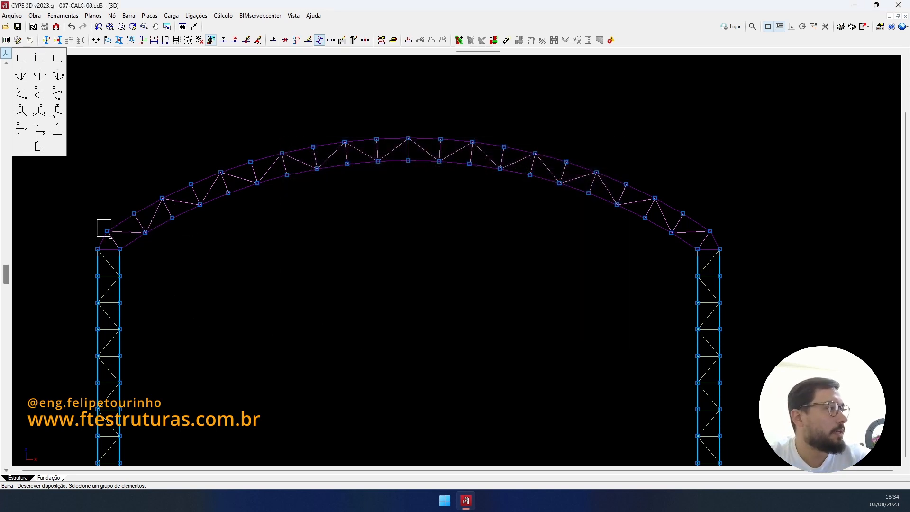
Step: Set the rotation angle of the purlins at the arch's outermost left upper node, above the column, to 35 degrees
left_click(108, 232)
right_click(108, 232)
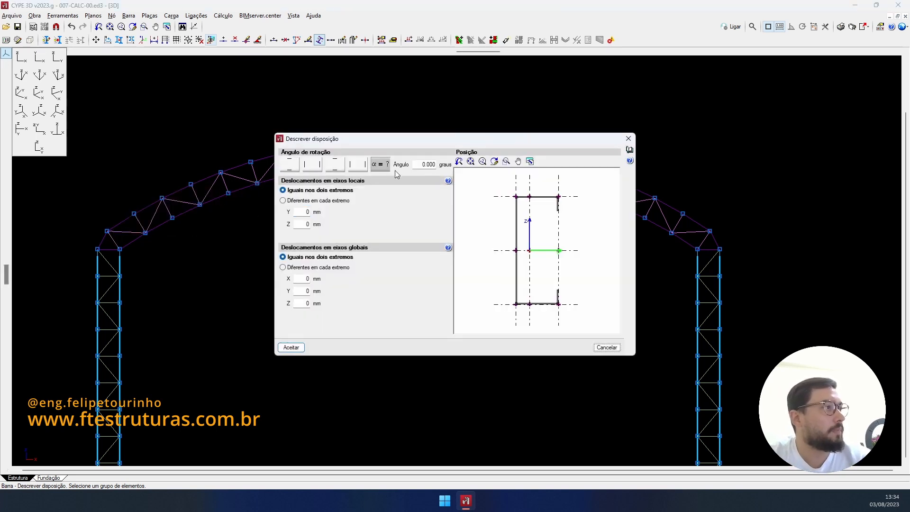
double_click(428, 165)
type("28")
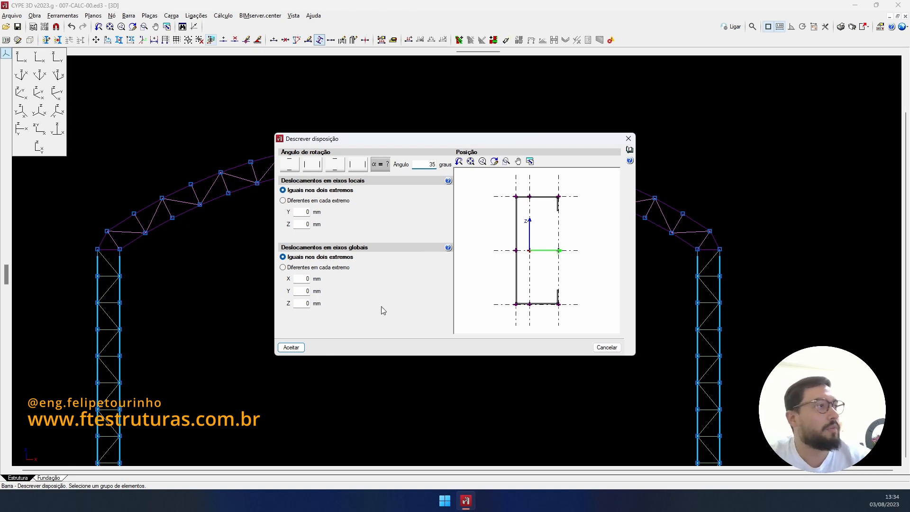
left_click(291, 347)
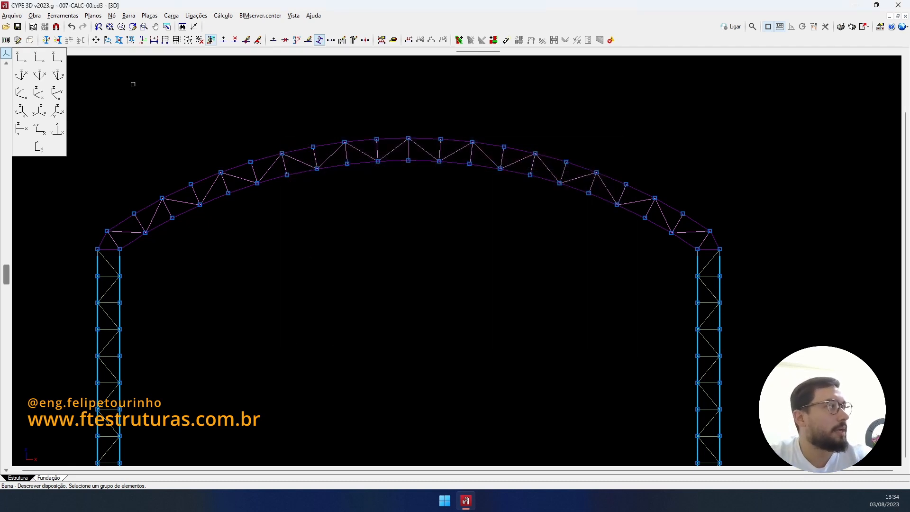
Step: Check the orientation of the rotated purlins on the roof arch in the rendered 3D model, and return to the elevation
left_click(30, 41)
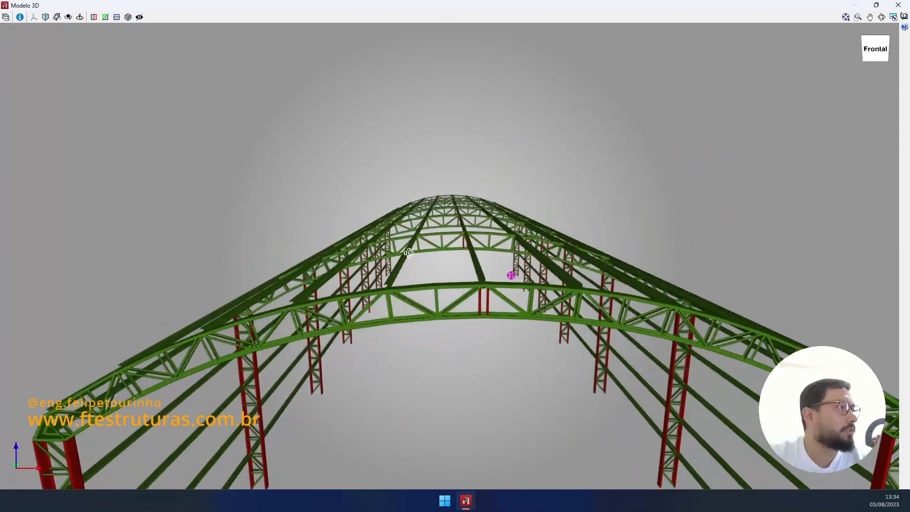
mouse_move(419, 252)
middle_mouse_down()
mouse_move(446, 241)
mouse_move(412, 243)
mouse_move(463, 243)
middle_mouse_up()
scroll(463, 244, "down", 5)
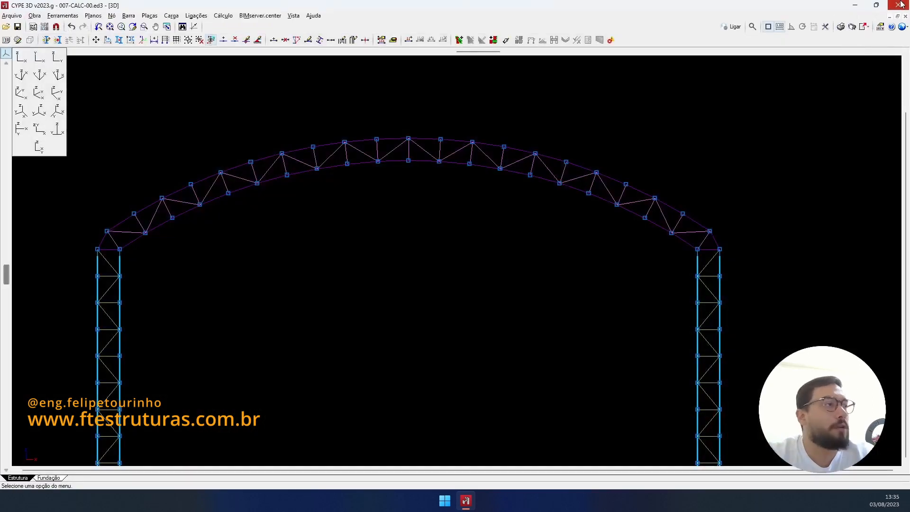
left_click(899, 4)
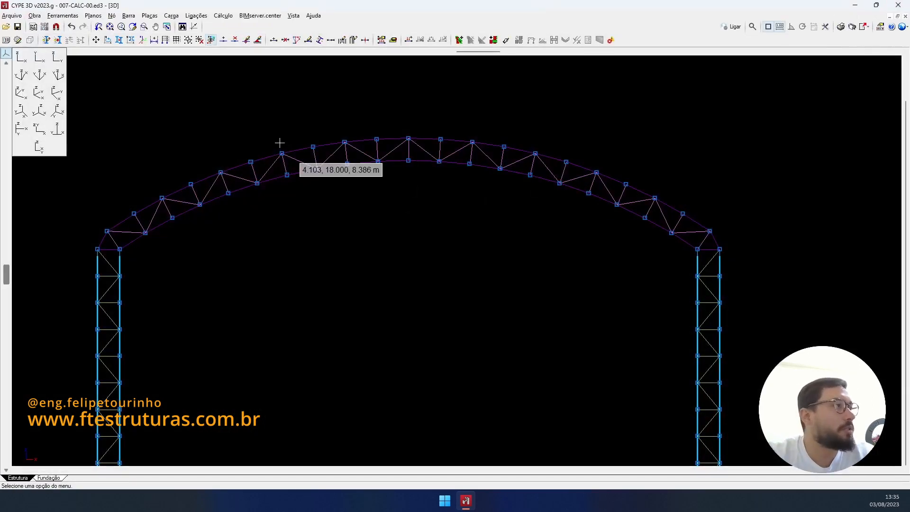
Step: Set the rotation angle of the purlins at the first upper peak left of the ridge to -7 degrees
left_click(319, 40)
scroll(441, 92, "up", 1)
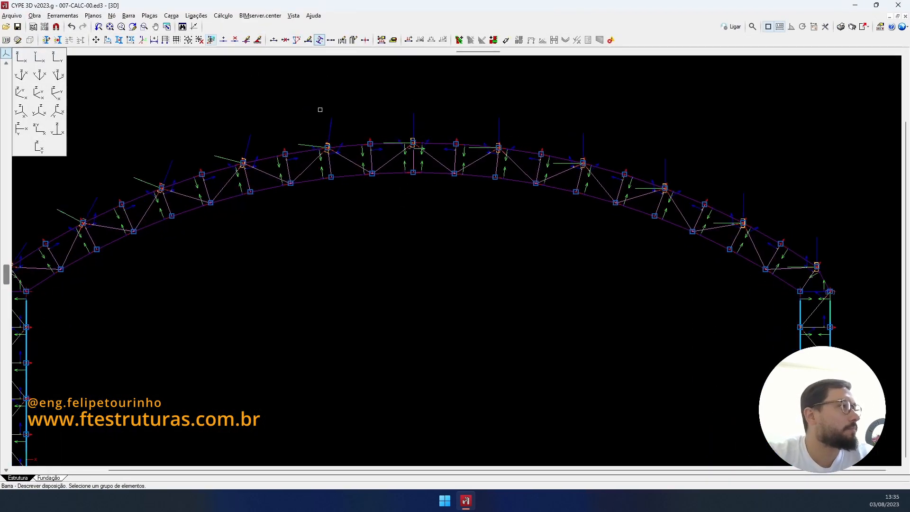
left_click_drag(320, 109, 337, 164)
right_click(337, 163)
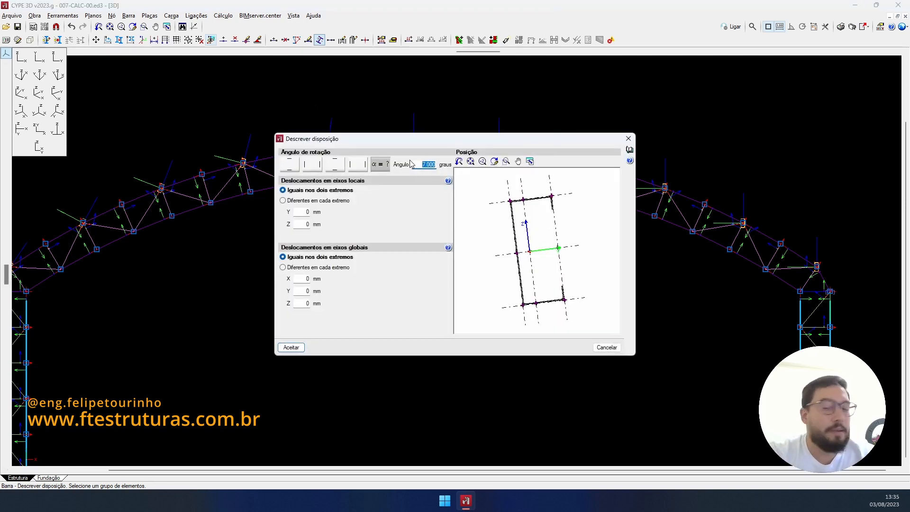
type("-7")
key("Tab")
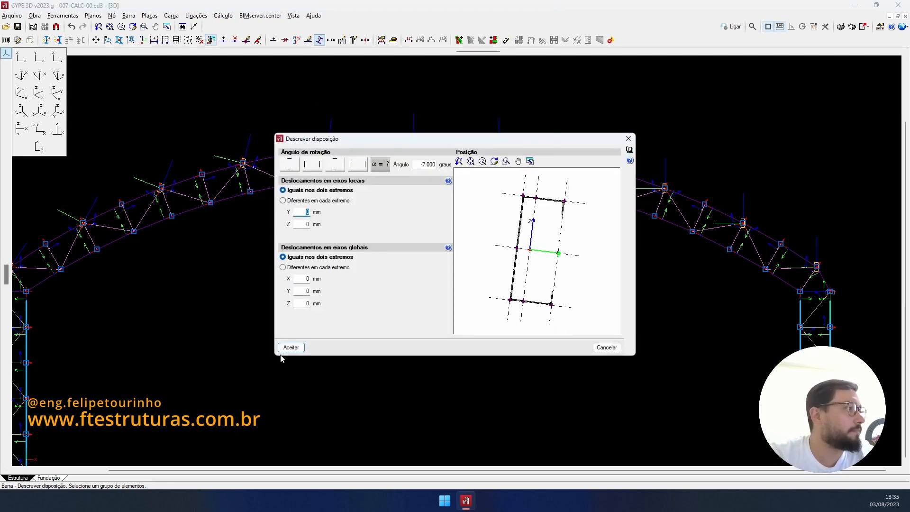
left_click(292, 348)
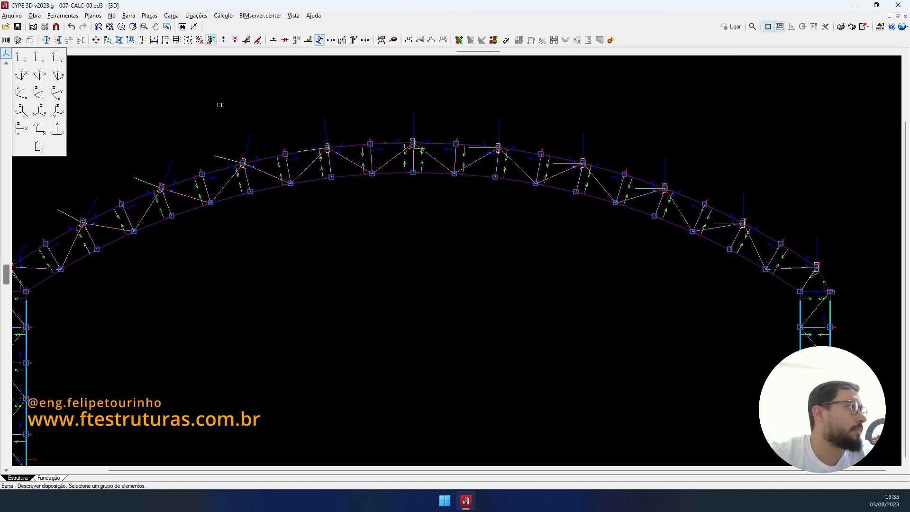
Step: Set the rotation angle of the purlins at the second upper peak left of the ridge to -14 degrees
left_click_drag(220, 104, 263, 176)
right_click(263, 176)
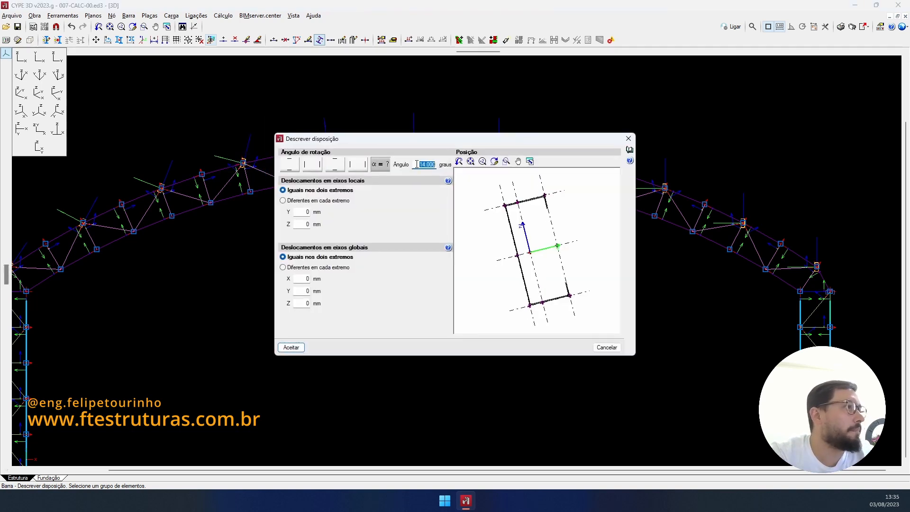
type("-")
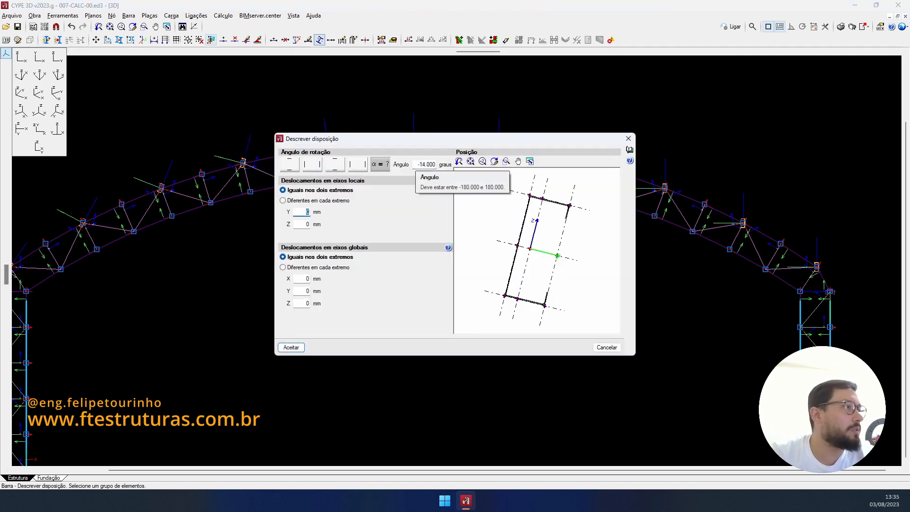
left_click(291, 348)
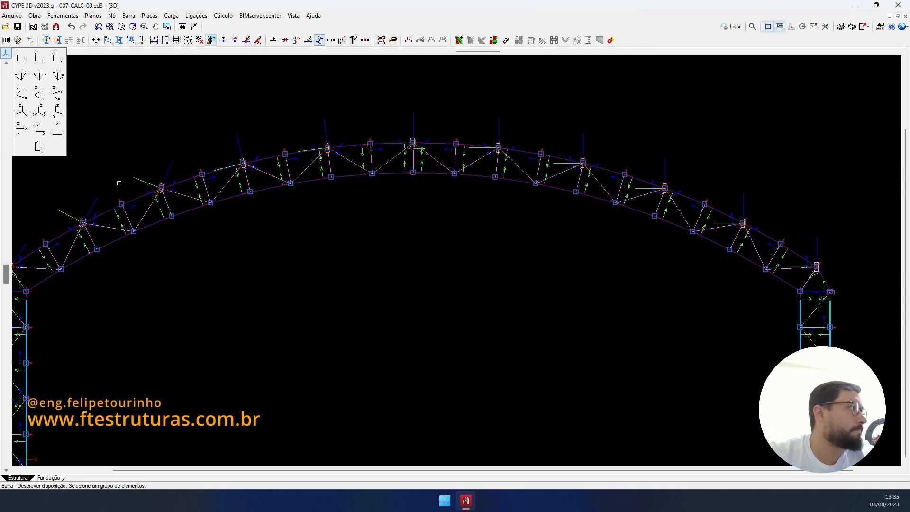
Step: Set the rotation angle of the purlins at the third upper peak left of the ridge to -21 degrees
scroll(123, 180, "up", 1)
left_click_drag(150, 147, 187, 202)
right_click(186, 202)
key("BackSpace")
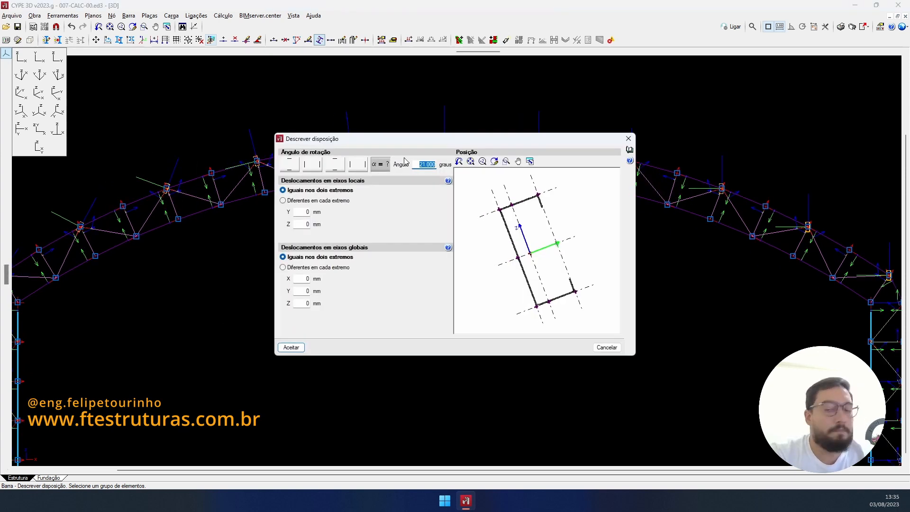
key("Tab")
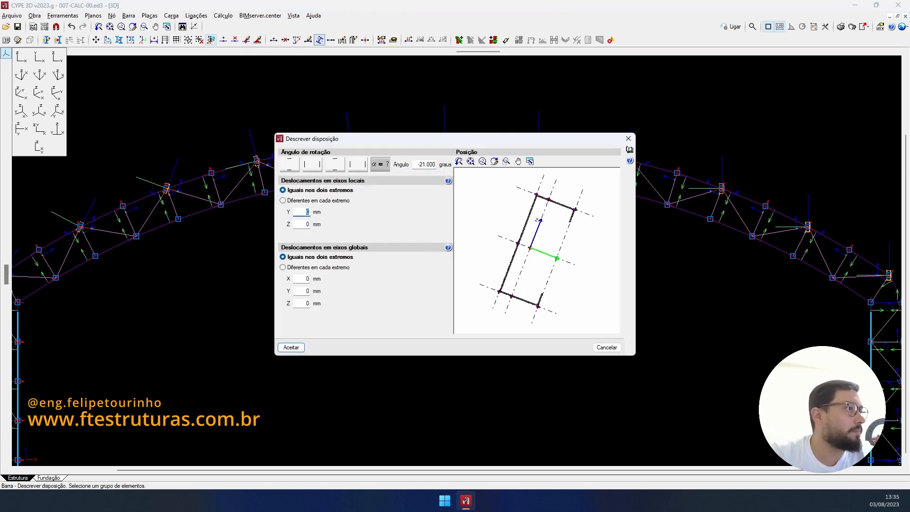
left_click(291, 348)
Step: Set the rotation angle of the purlins at the fourth upper peak left of the ridge to -28 degrees
left_click(63, 198)
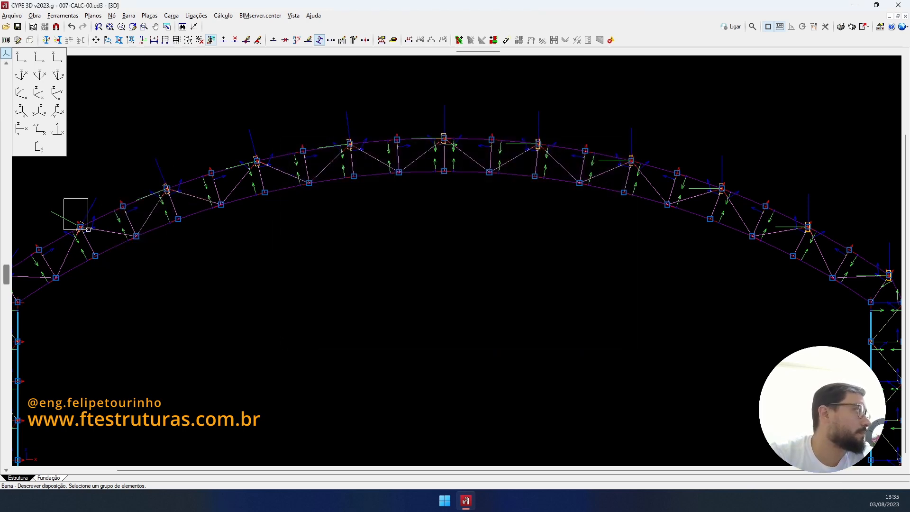
left_click(94, 236)
right_click(95, 236)
key("BackSpace")
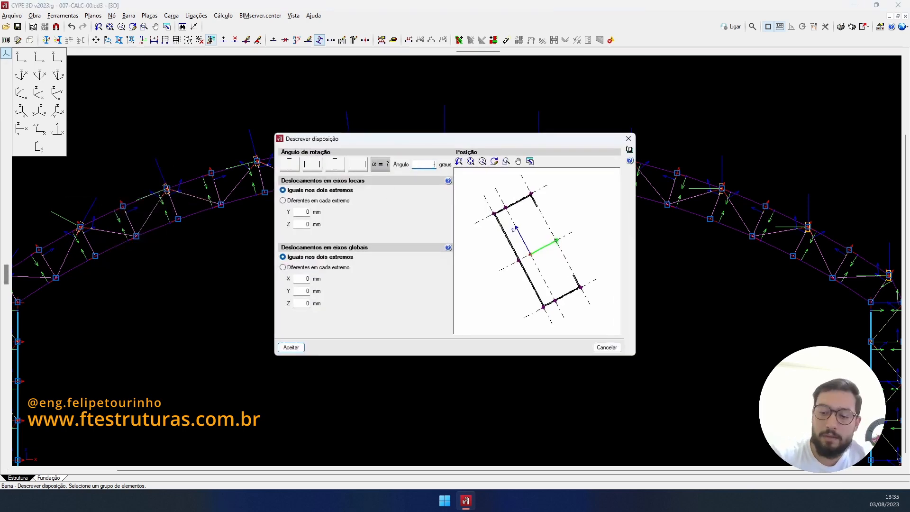
key("Tab")
key("Tab")
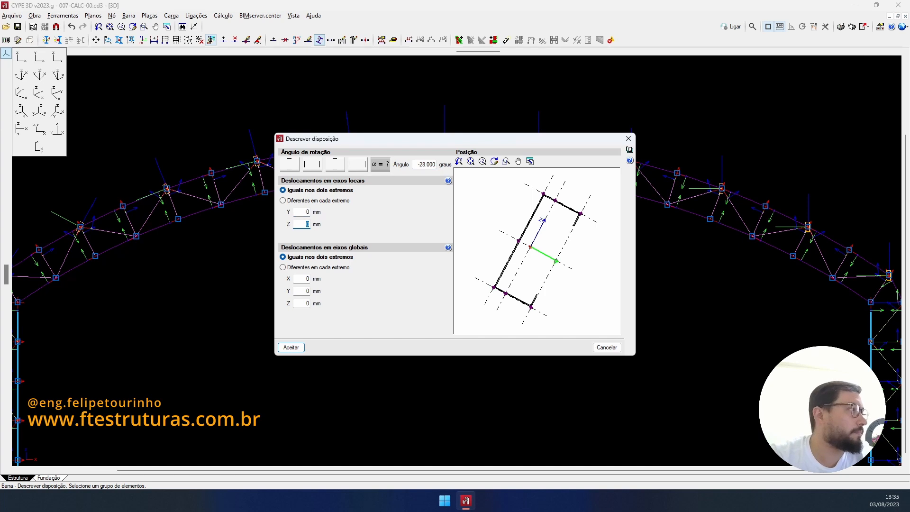
left_click(291, 348)
Step: Set the rotation angle of the purlins at the arch's outermost left upper node, above the column, to -35 degrees
scroll(188, 300, "up", 3)
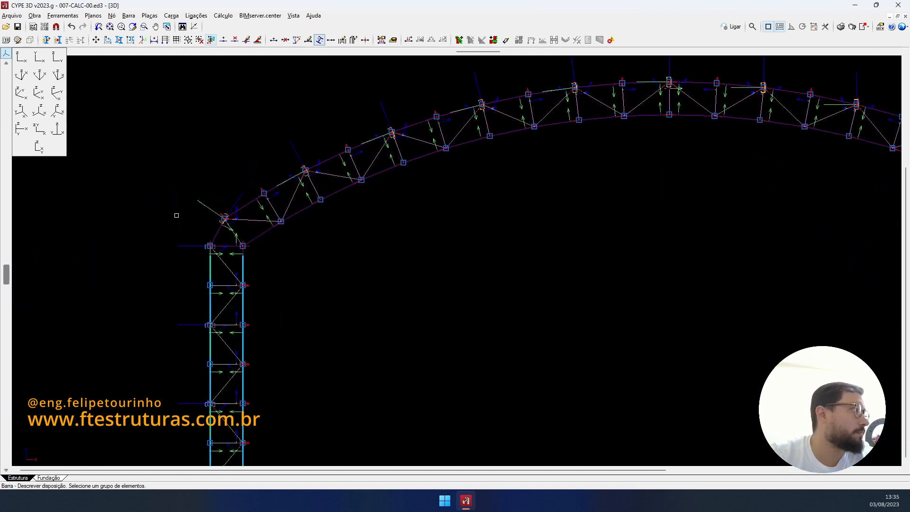
left_click(196, 197)
left_click(258, 233)
right_click(258, 234)
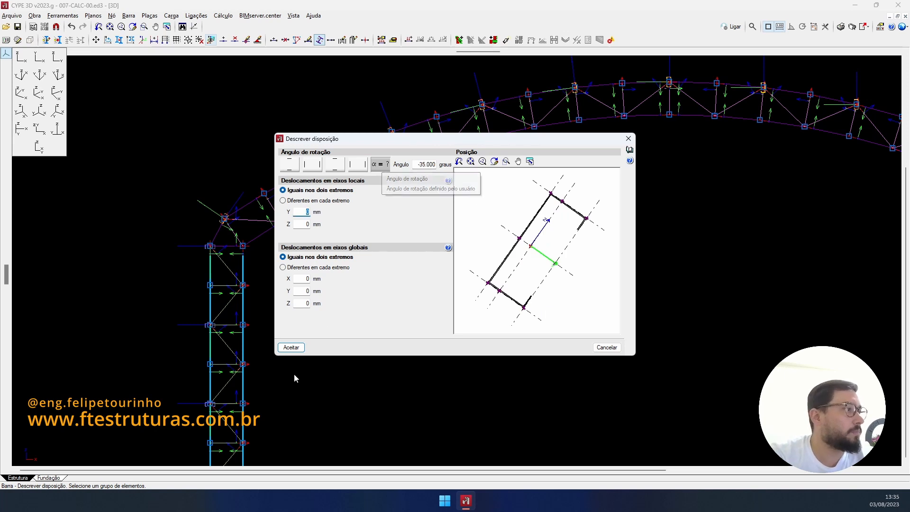
left_click(291, 347)
Step: Give the purlins at the first upper peak right of the ridge a user-defined rotation angle of 7 degrees
scroll(438, 240, "down", 1)
middle_click_drag(438, 241, 330, 222)
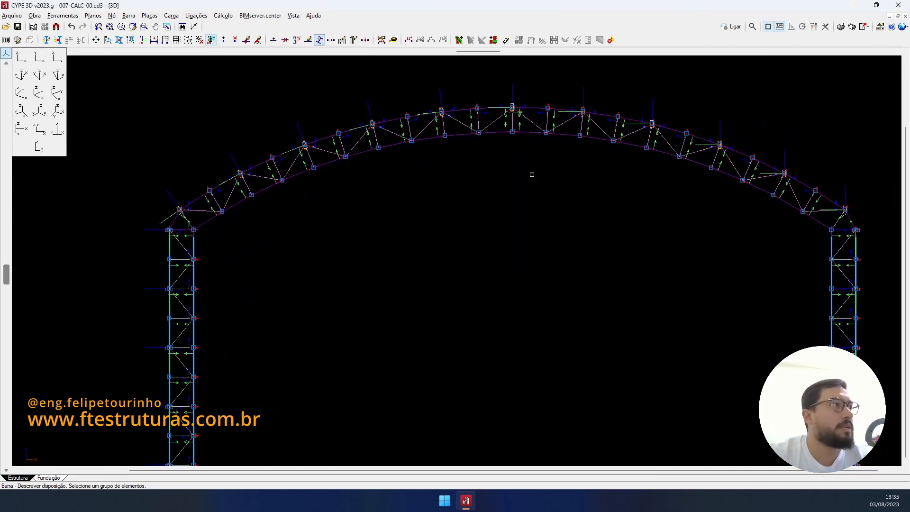
scroll(650, 187, "up", 4)
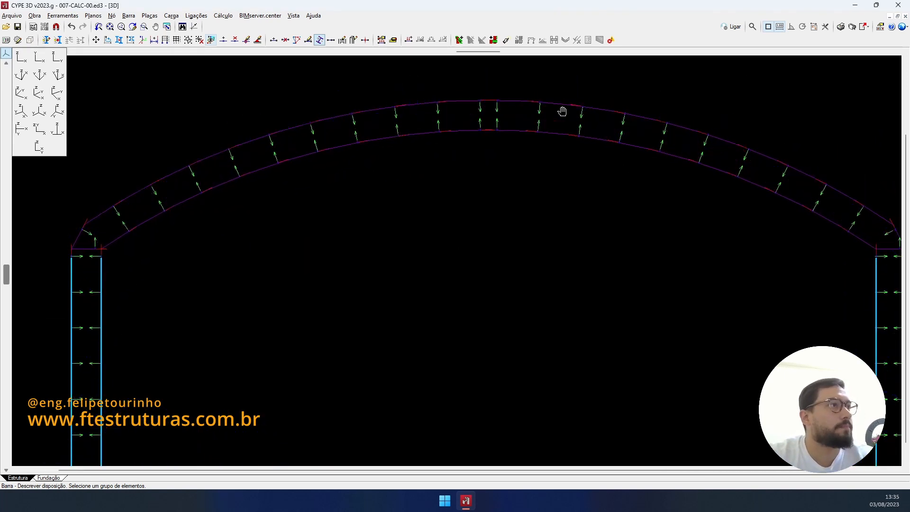
left_click_drag(489, 125, 526, 185)
right_click(526, 184)
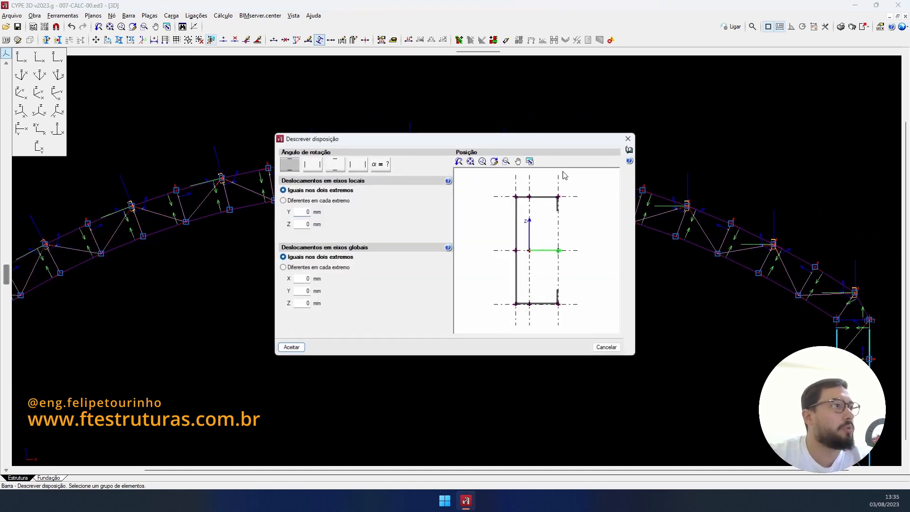
left_click(381, 165)
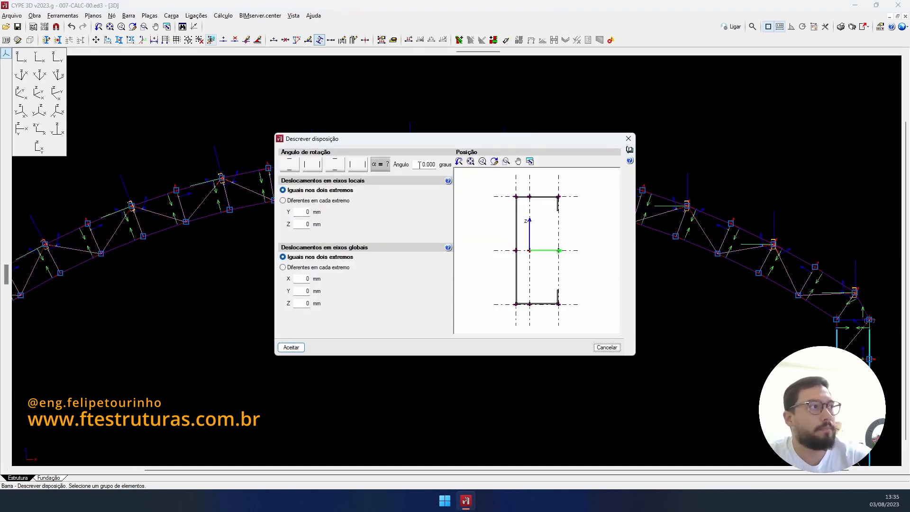
type("7")
left_click(292, 348)
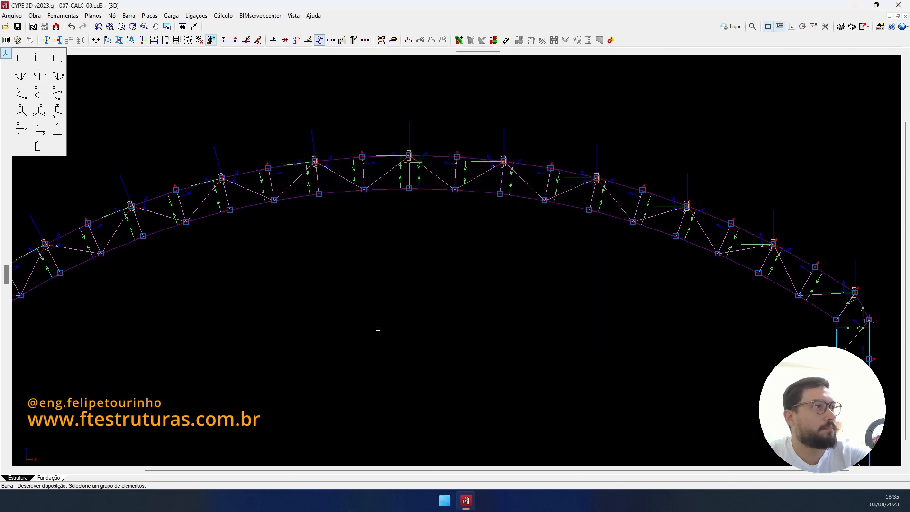
Step: Give the purlins at the second upper peak right of the ridge a user-defined rotation angle of 14 degrees
left_click_drag(589, 151, 612, 195)
right_click(612, 196)
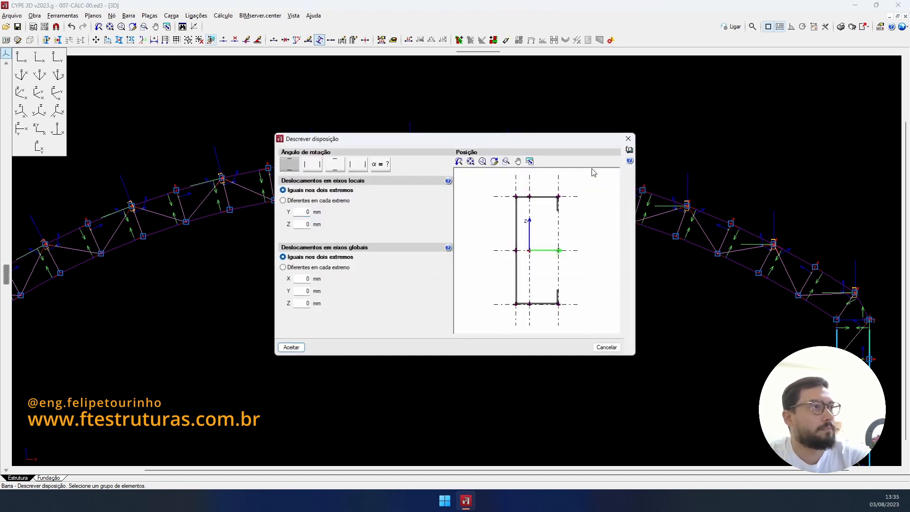
double_click(427, 164)
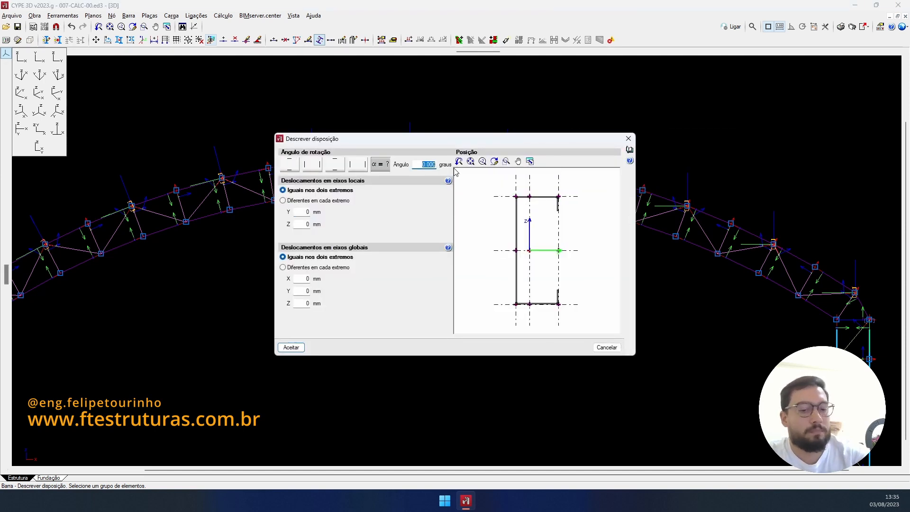
type("1")
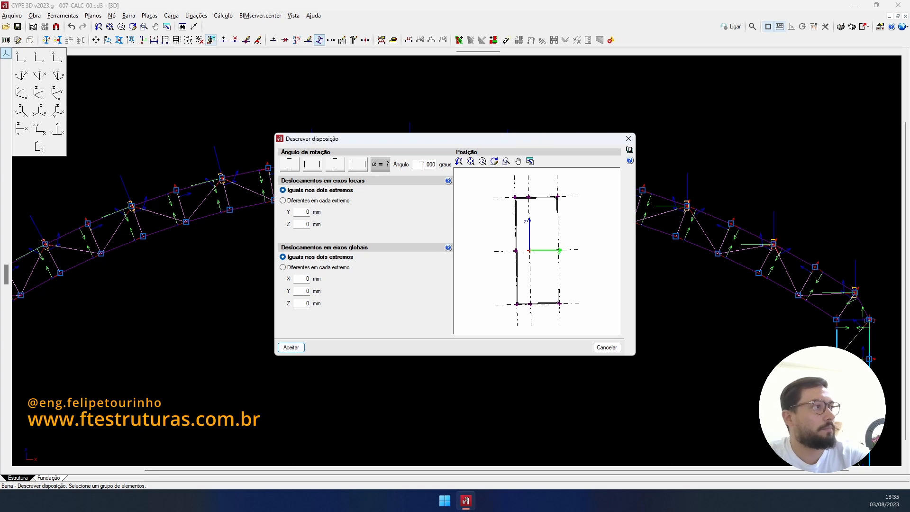
double_click(422, 164)
type("14")
left_click(291, 348)
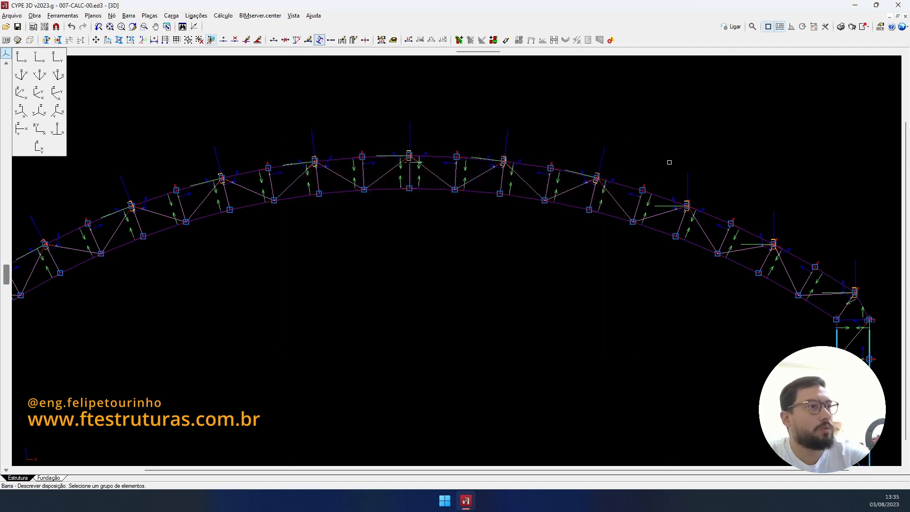
Step: Give the purlins at the third upper peak right of the ridge a user-defined rotation angle of 21 degrees
left_click_drag(668, 161, 707, 228)
right_click(707, 227)
left_click(380, 165)
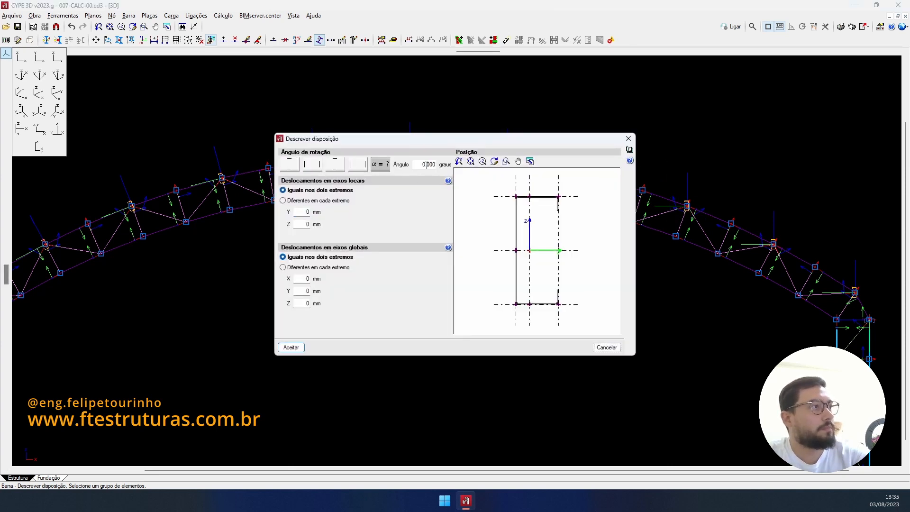
double_click(429, 164)
type("21")
left_click(287, 349)
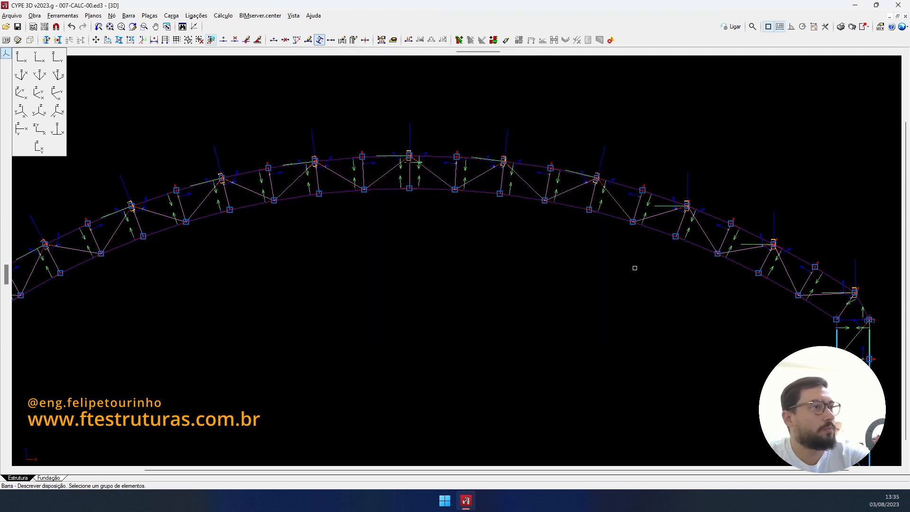
Step: Give the purlins at the fourth upper peak right of the ridge a user-defined rotation angle of 28 degrees
left_click(758, 220)
right_click(759, 220)
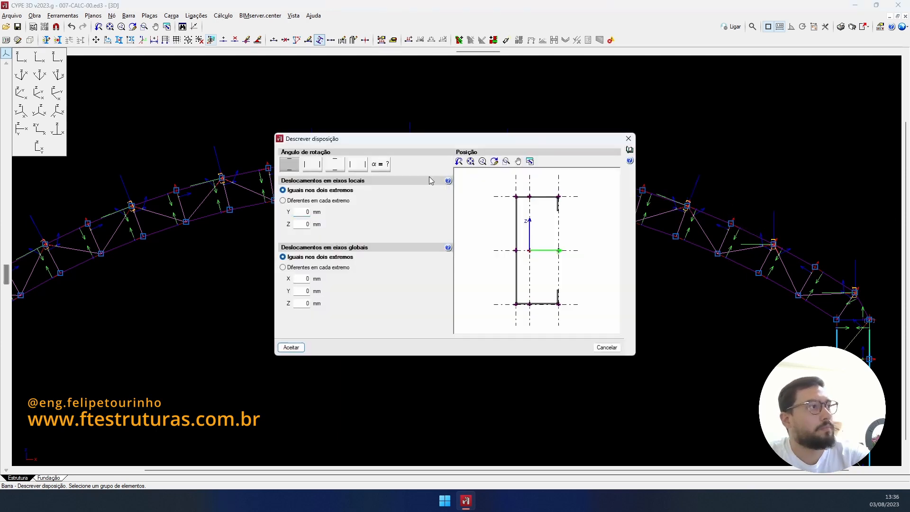
left_click(380, 165)
double_click(424, 164)
type("2")
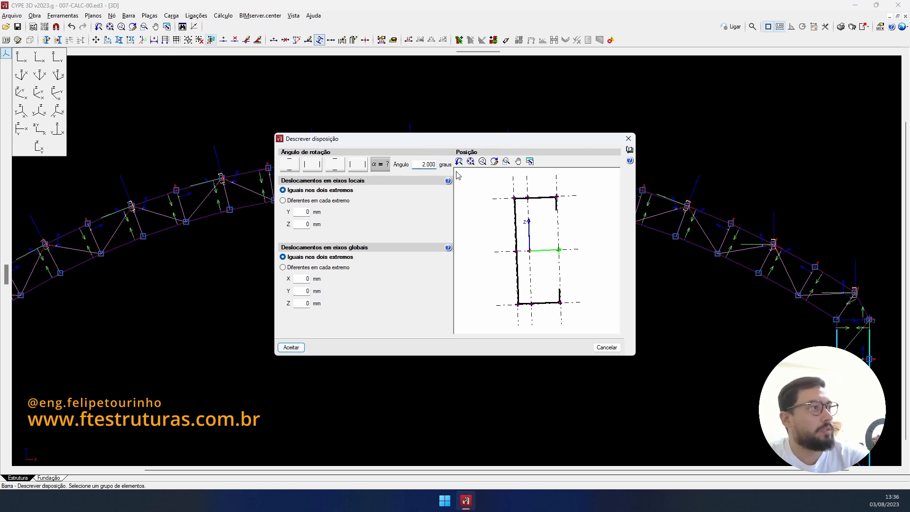
double_click(425, 165)
type("2")
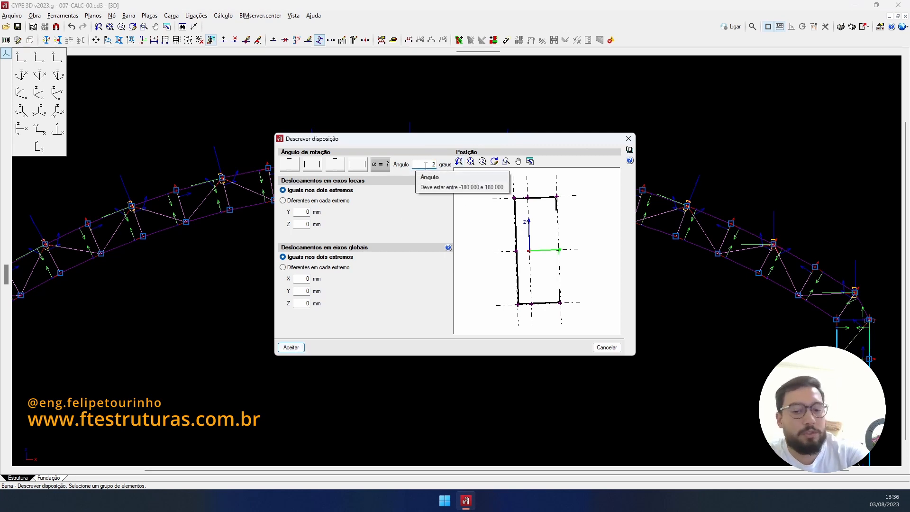
type("8")
left_click(291, 347)
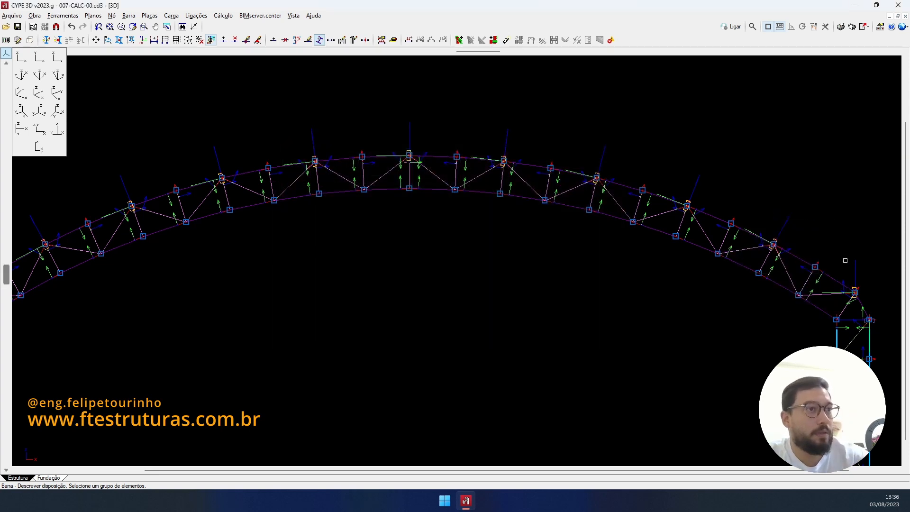
Step: Give the purlins at the arch's outermost right upper node, above the column, a user-defined rotation angle of 35 degrees
left_click(723, 261)
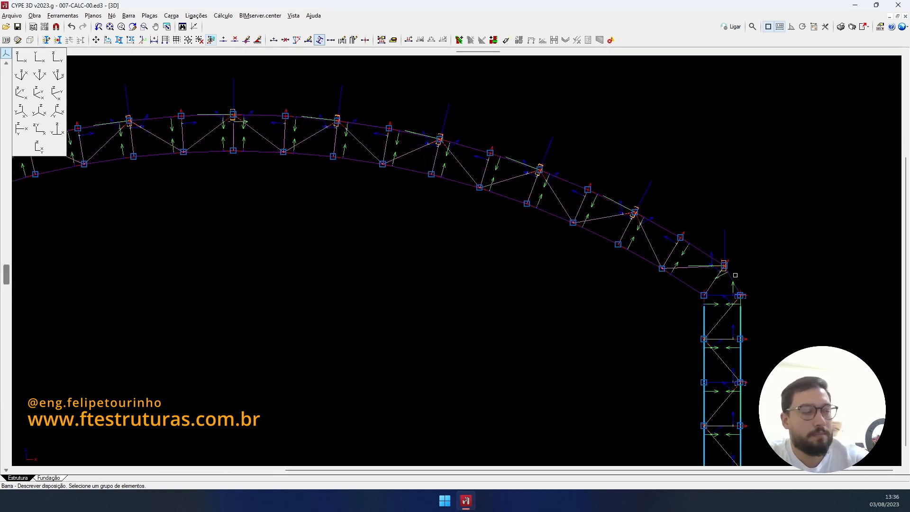
right_click(637, 200)
left_click(380, 164)
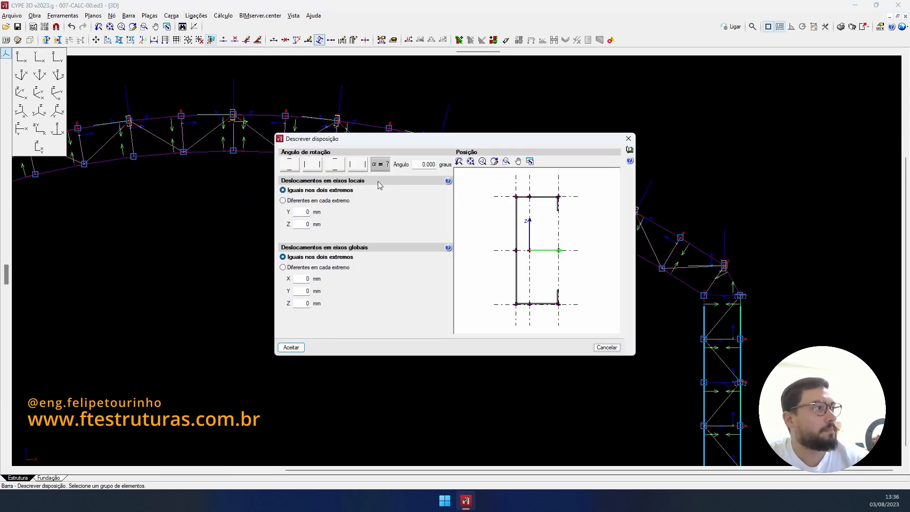
left_click(423, 164)
type("35")
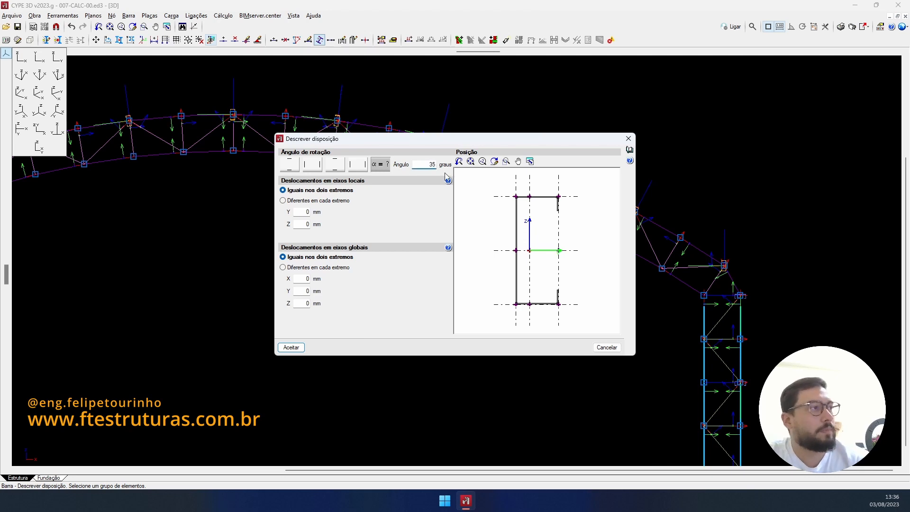
left_click(291, 348)
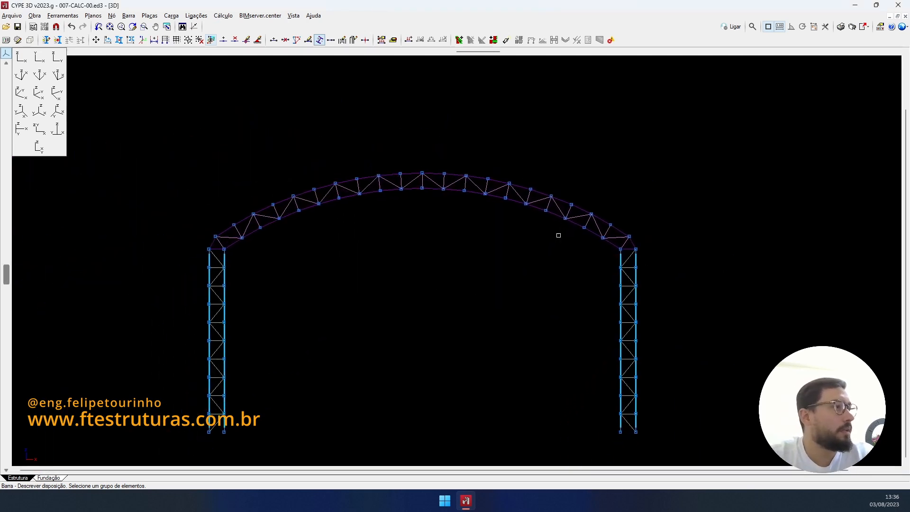
Step: Inspect the orientation of all roof purlins along the arch in the rendered 3D model, and return to the elevation
left_click(32, 40)
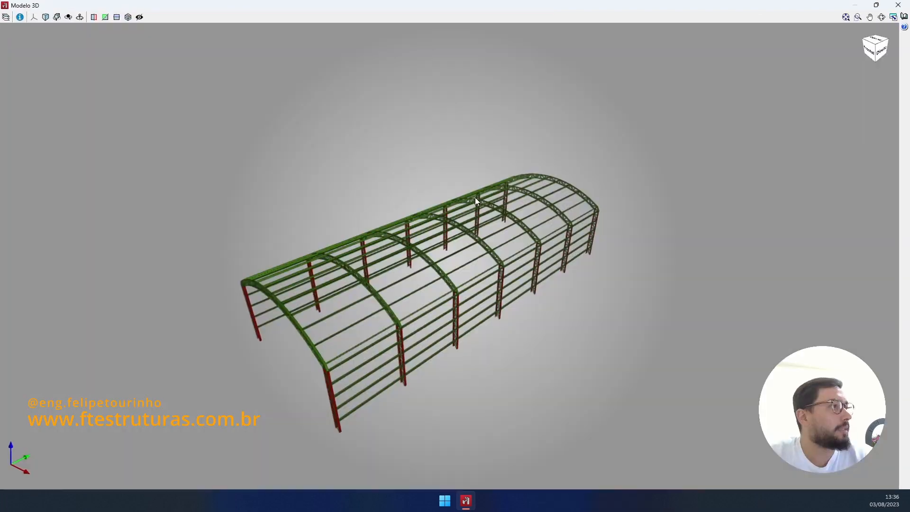
scroll(366, 295, "up", 6)
middle_click_drag(367, 295, 496, 290, "shift")
middle_click_drag(398, 258, 502, 179)
scroll(443, 244, "down", 4)
left_click(898, 5)
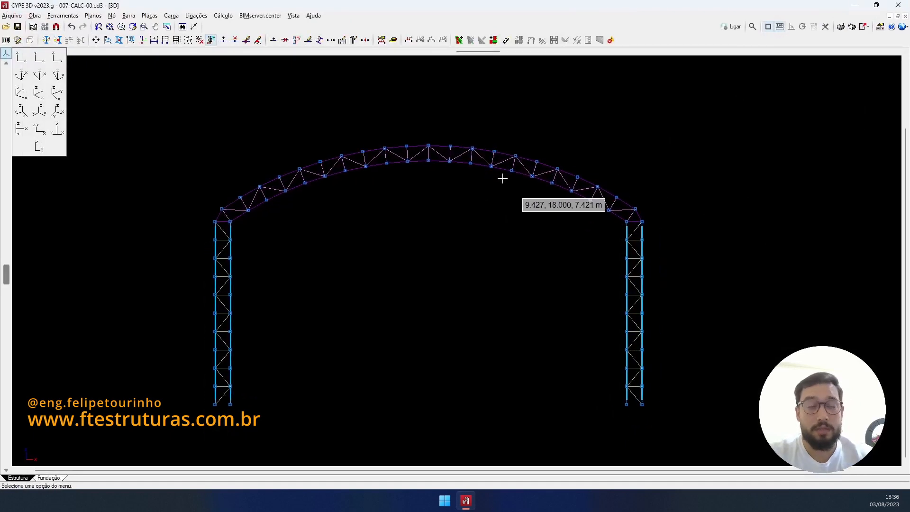